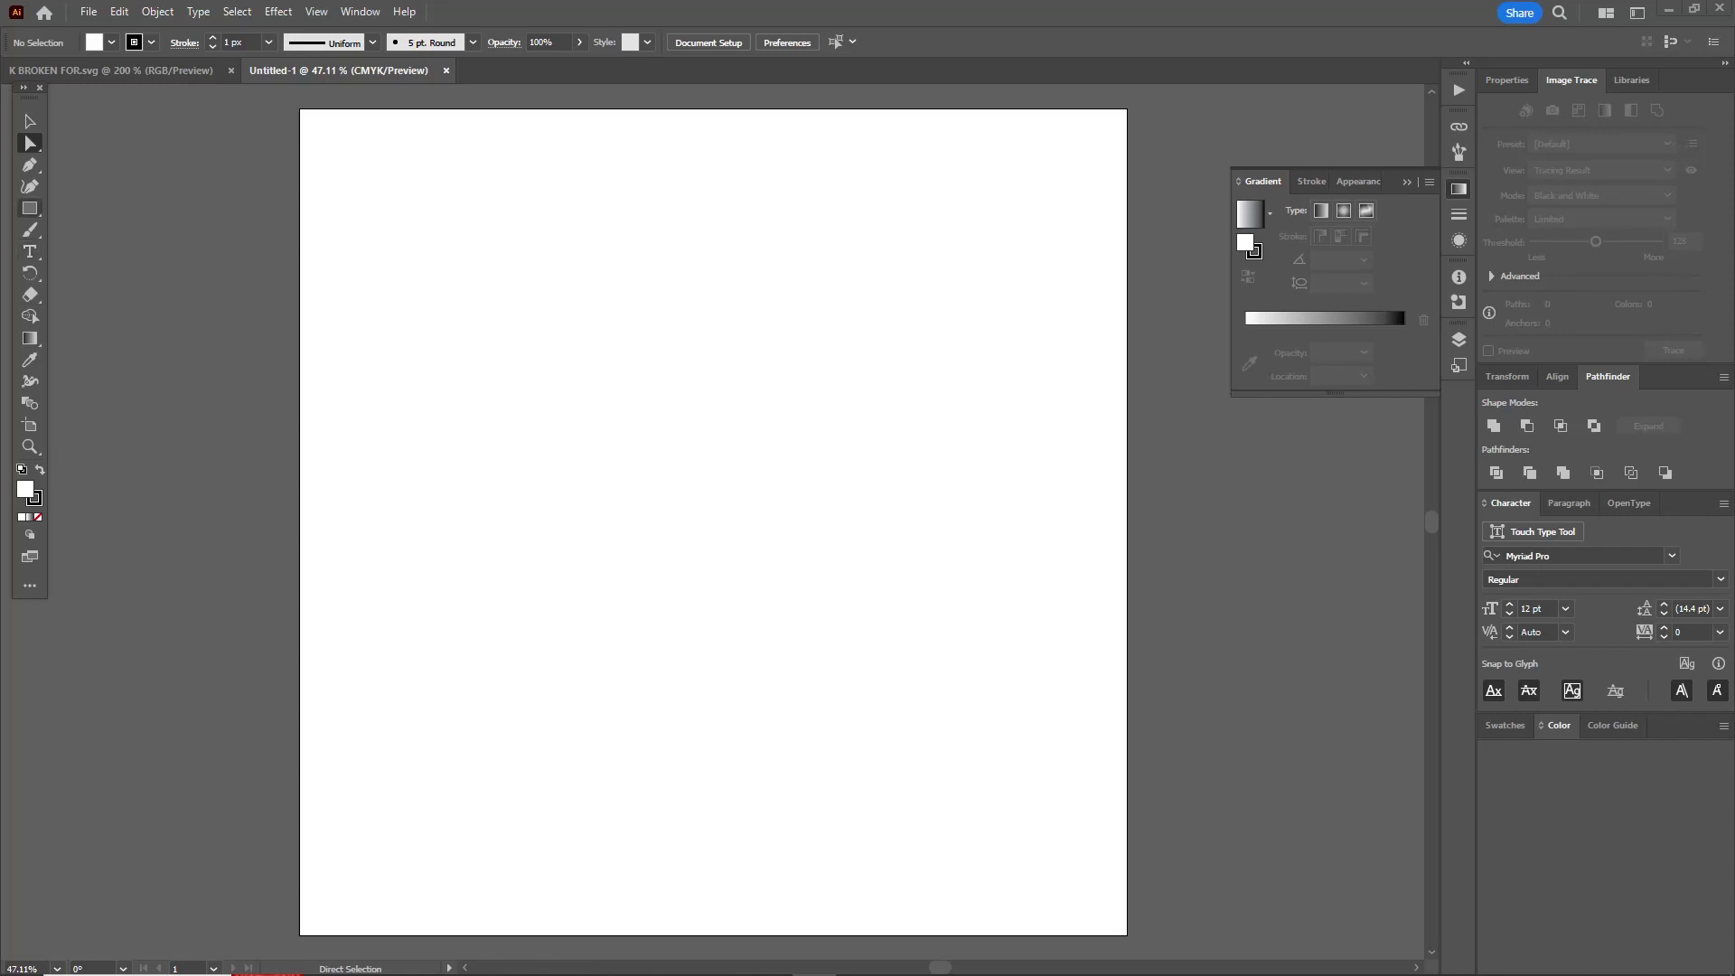
click(30, 208)
drag(338, 477, 654, 507)
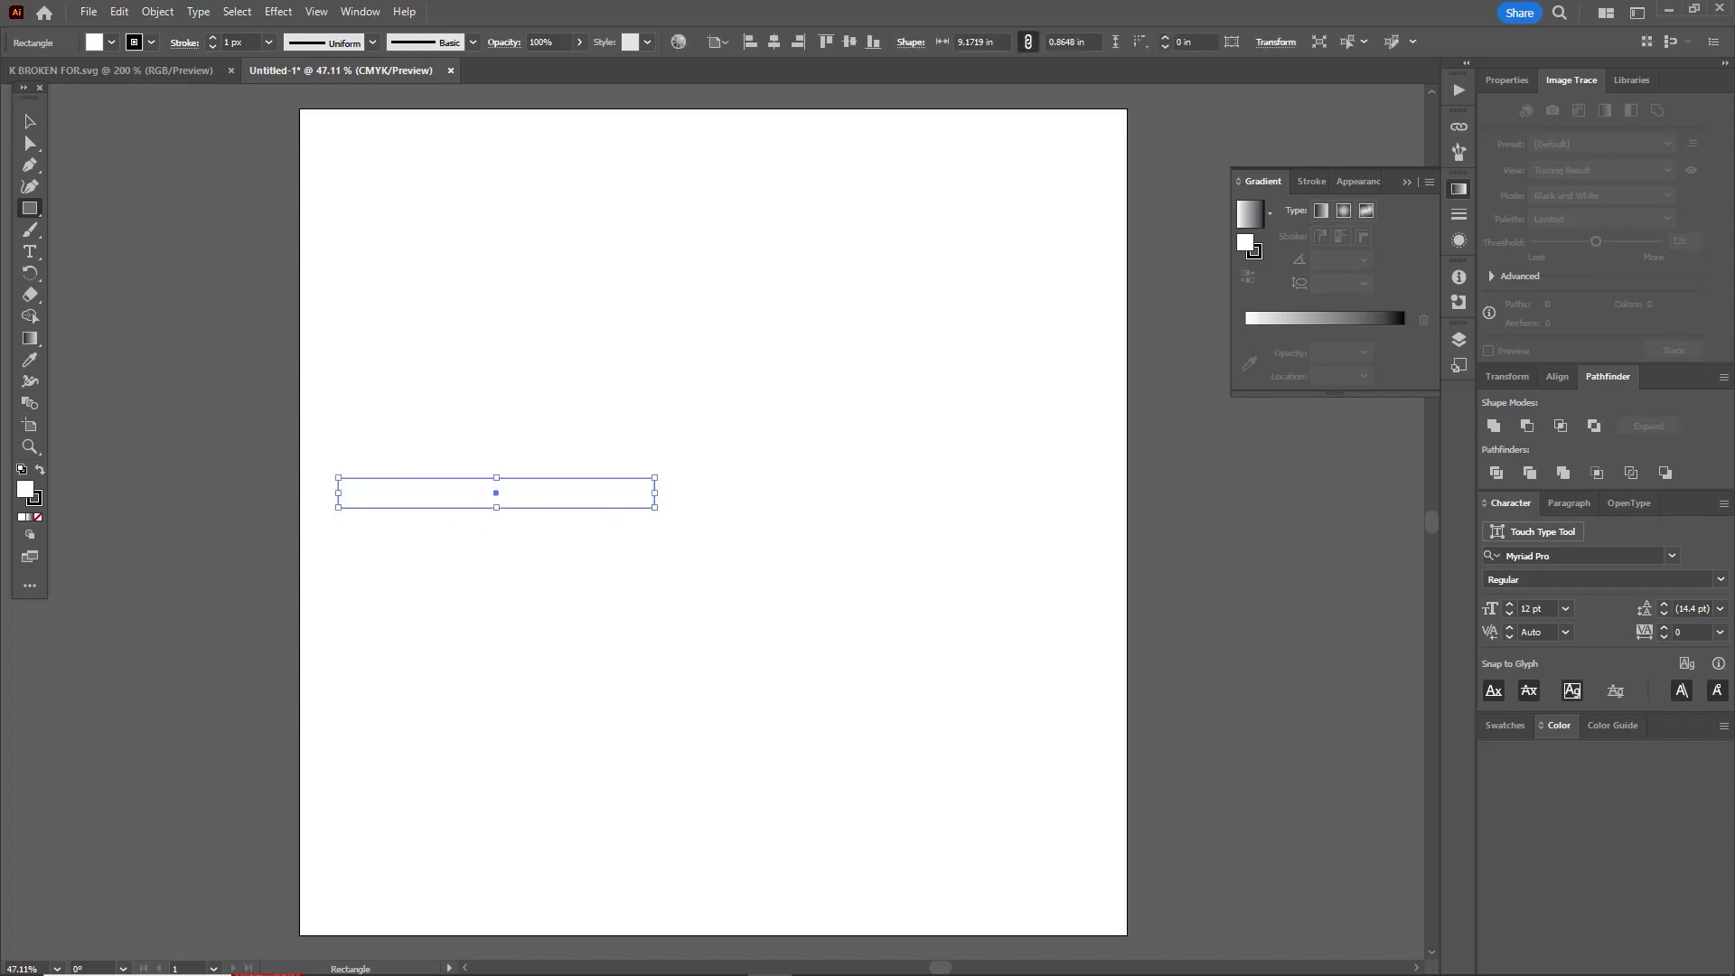
key(Delete)
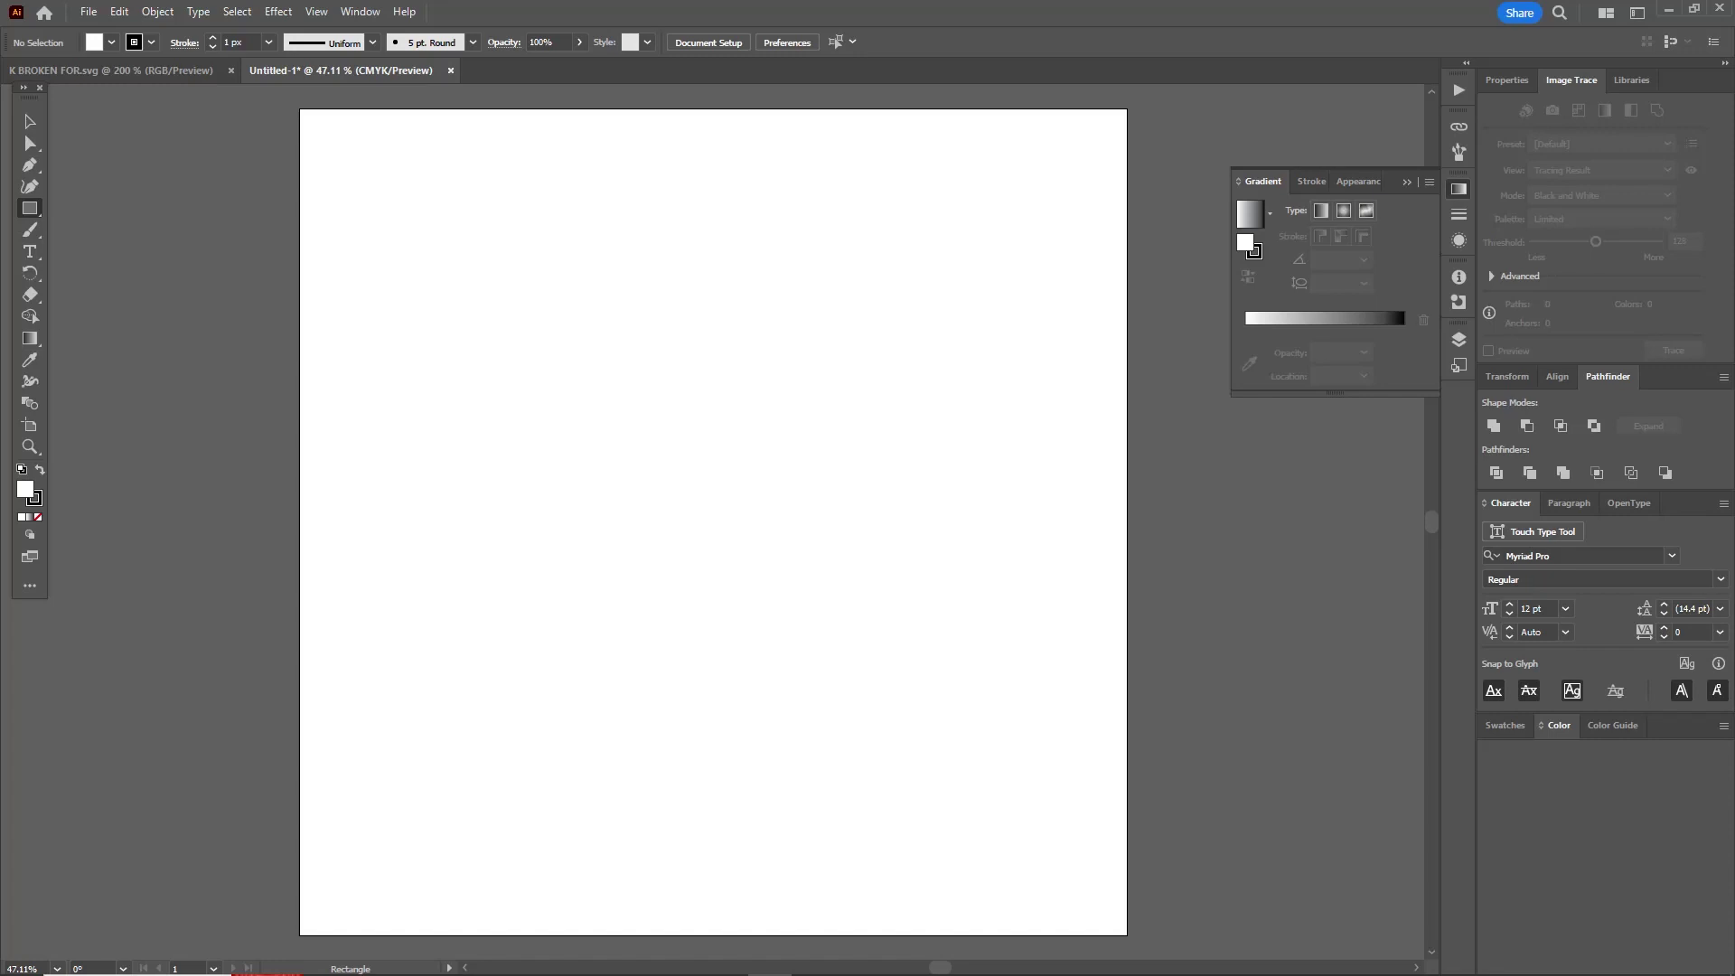
Set the fill colour to black, hex 000000
double_click(25, 489)
drag(642, 544, 650, 531)
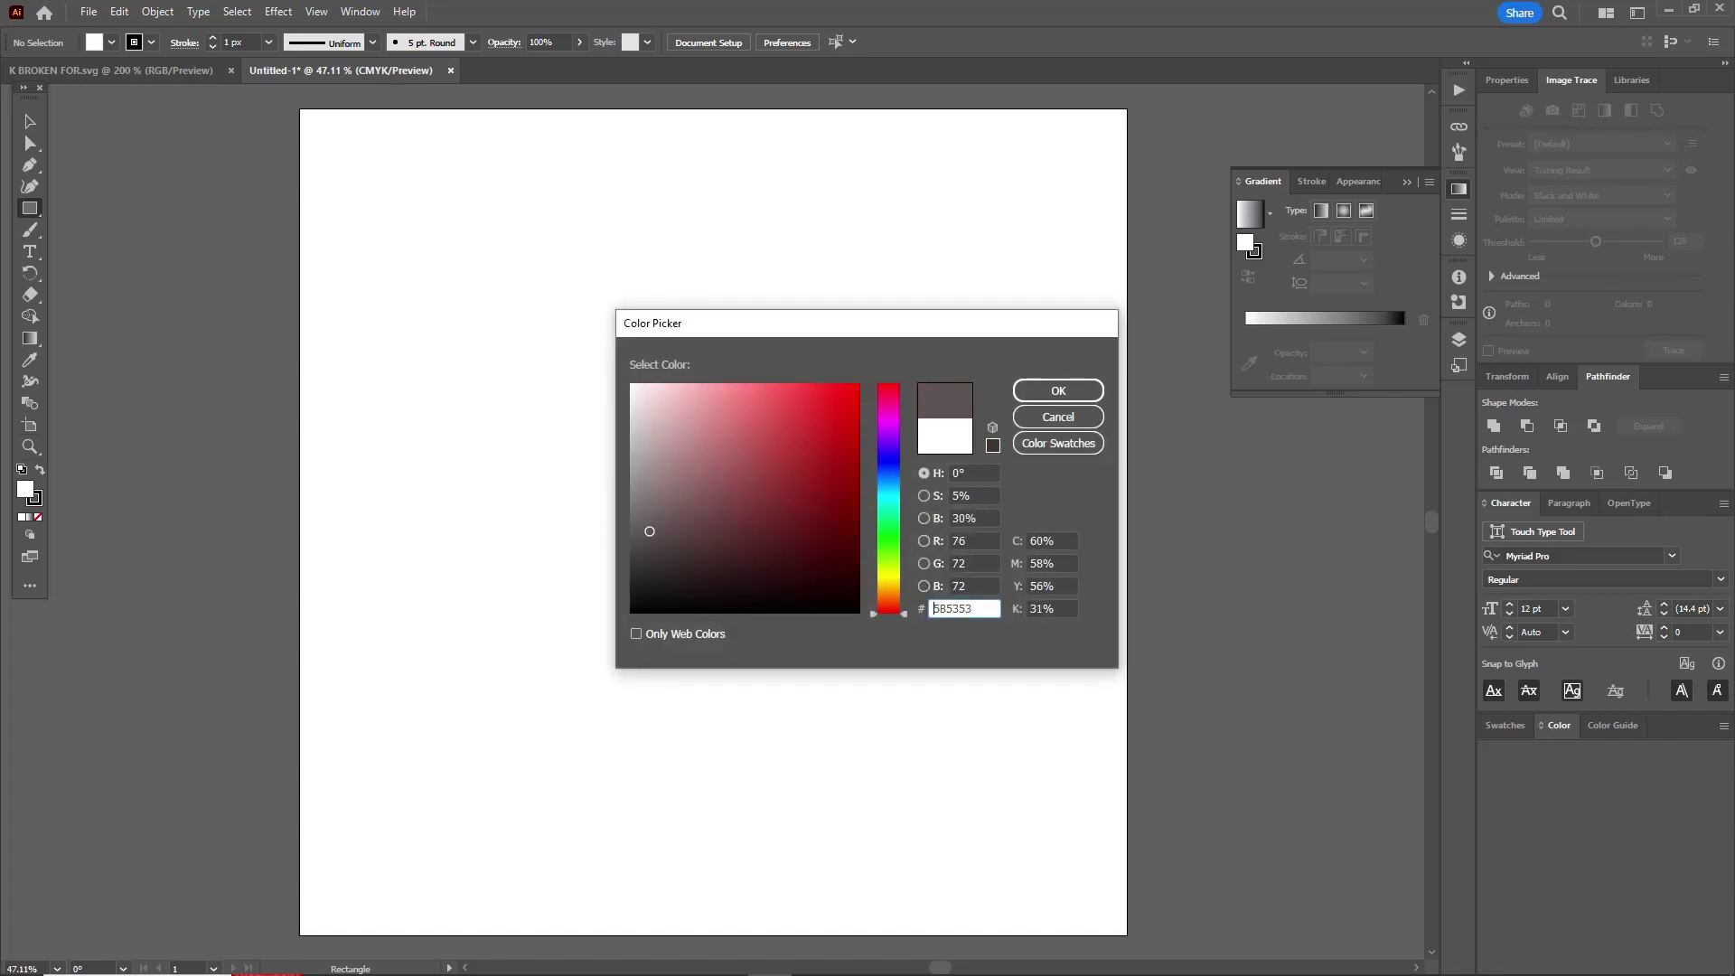
text(000000)
key(Return)
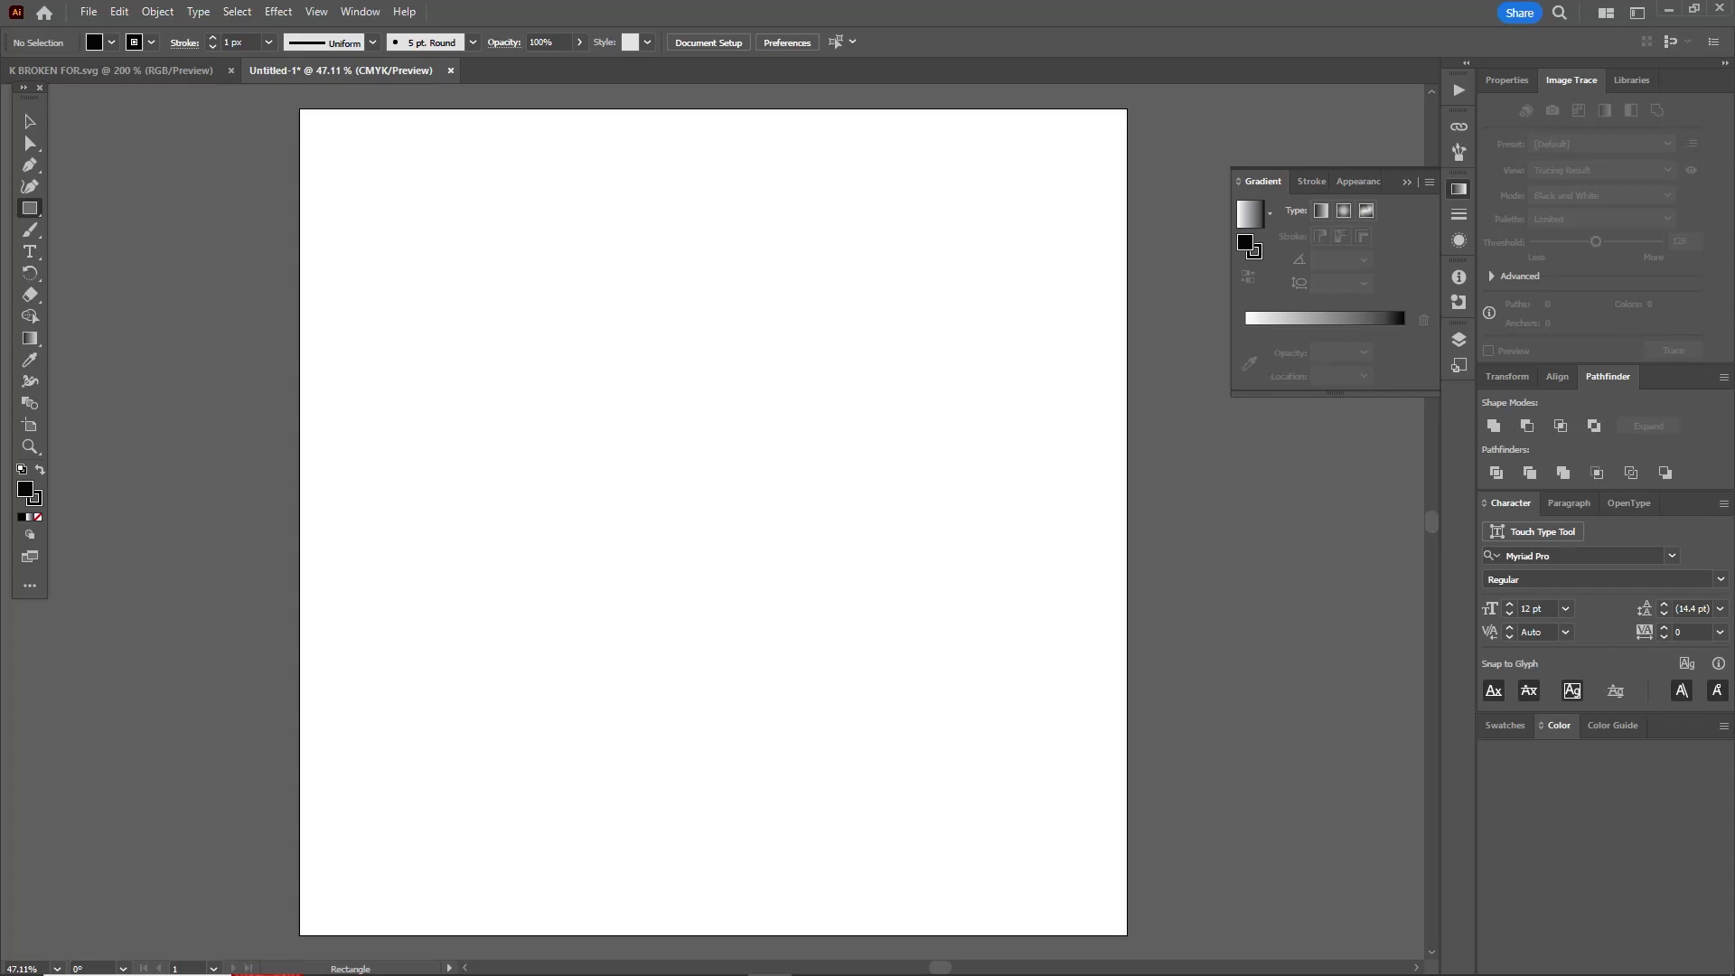
Create a rectangle 24 in wide and 1 in high and place it as a bar spanning the artboard's width
key(Return)
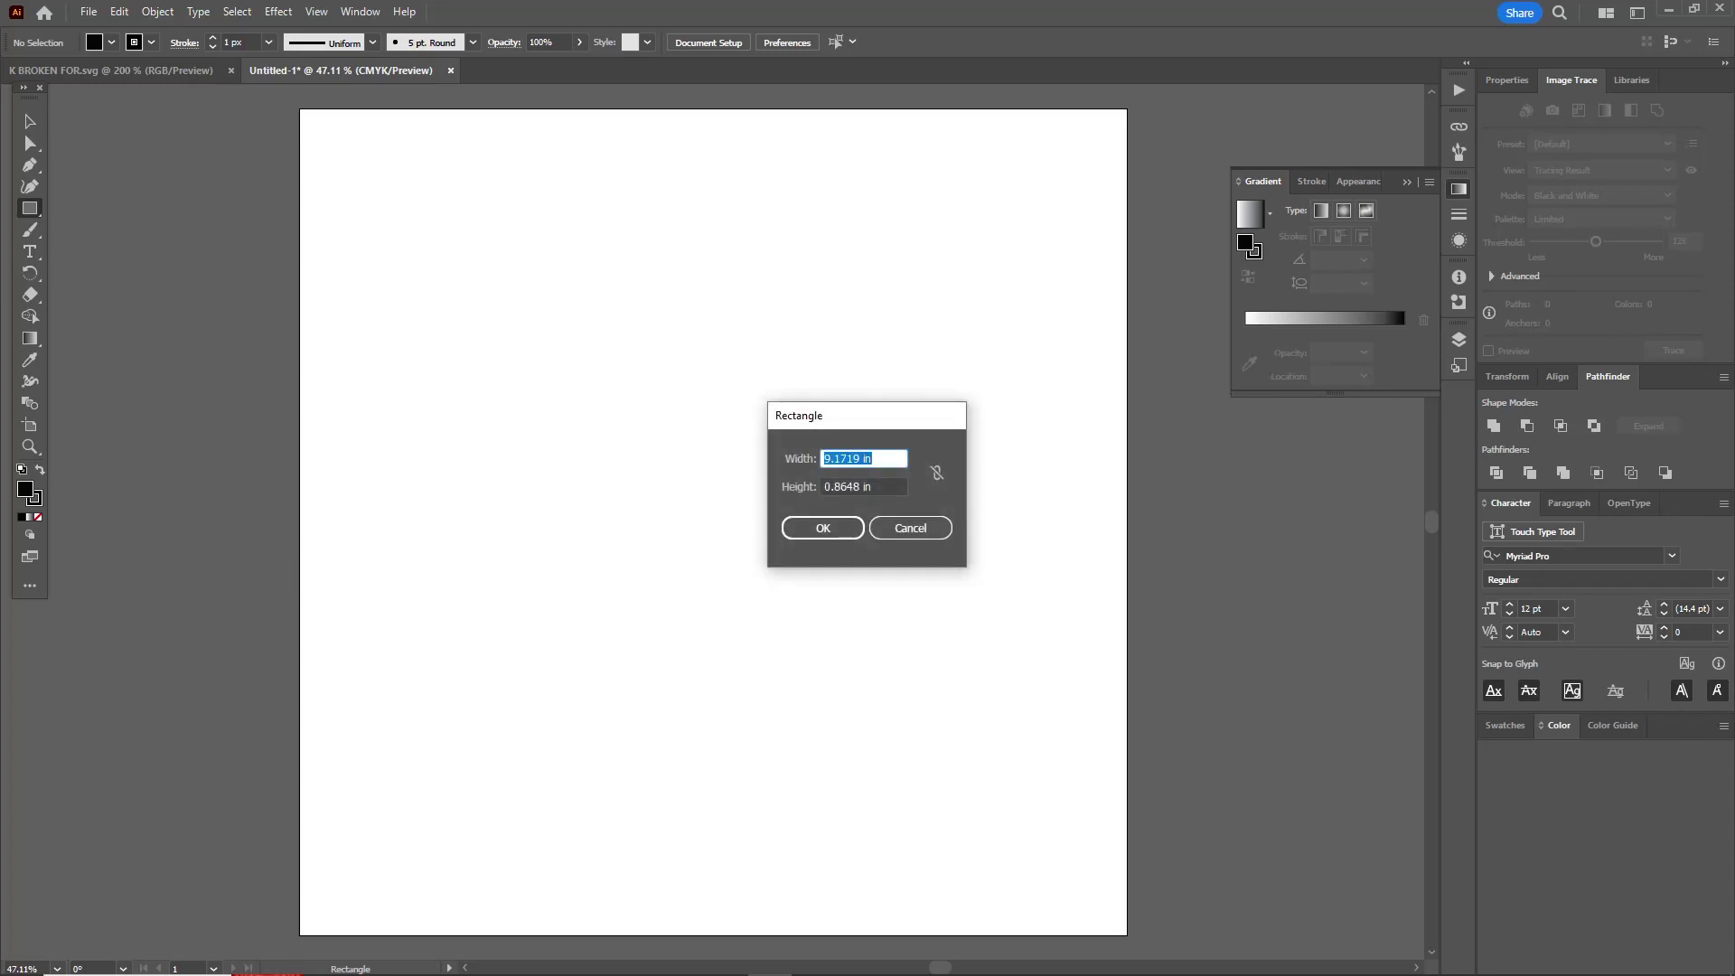
text(24)
key(Tab)
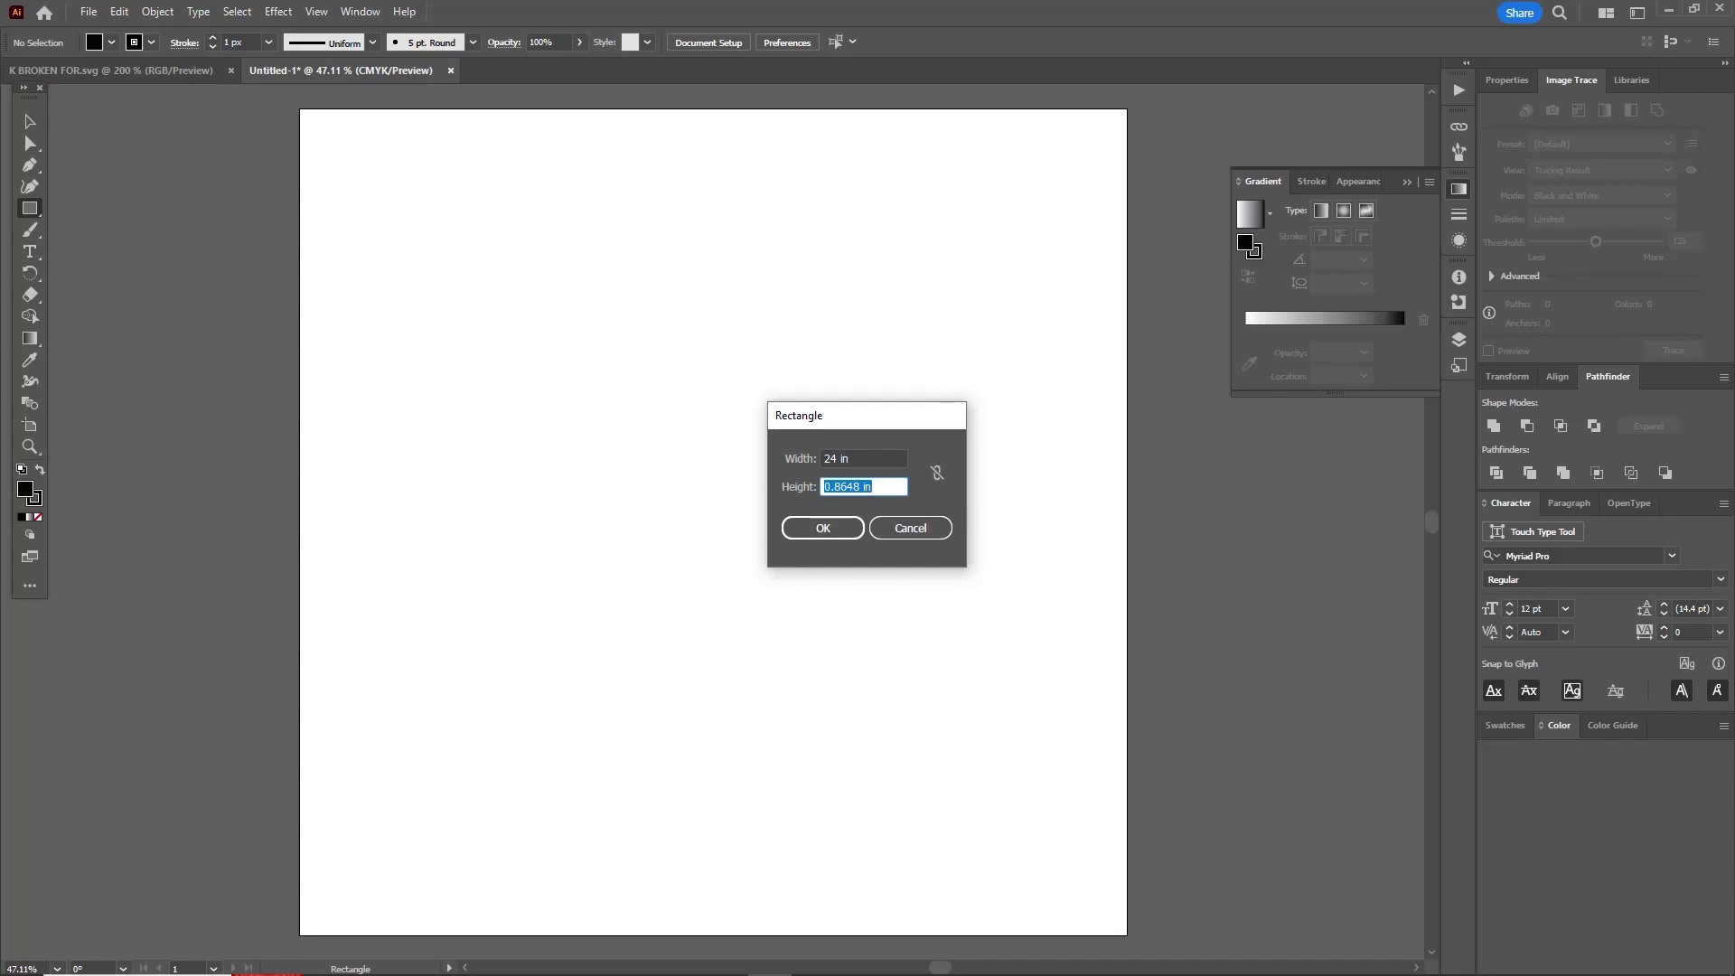
text(1)
key(Return)
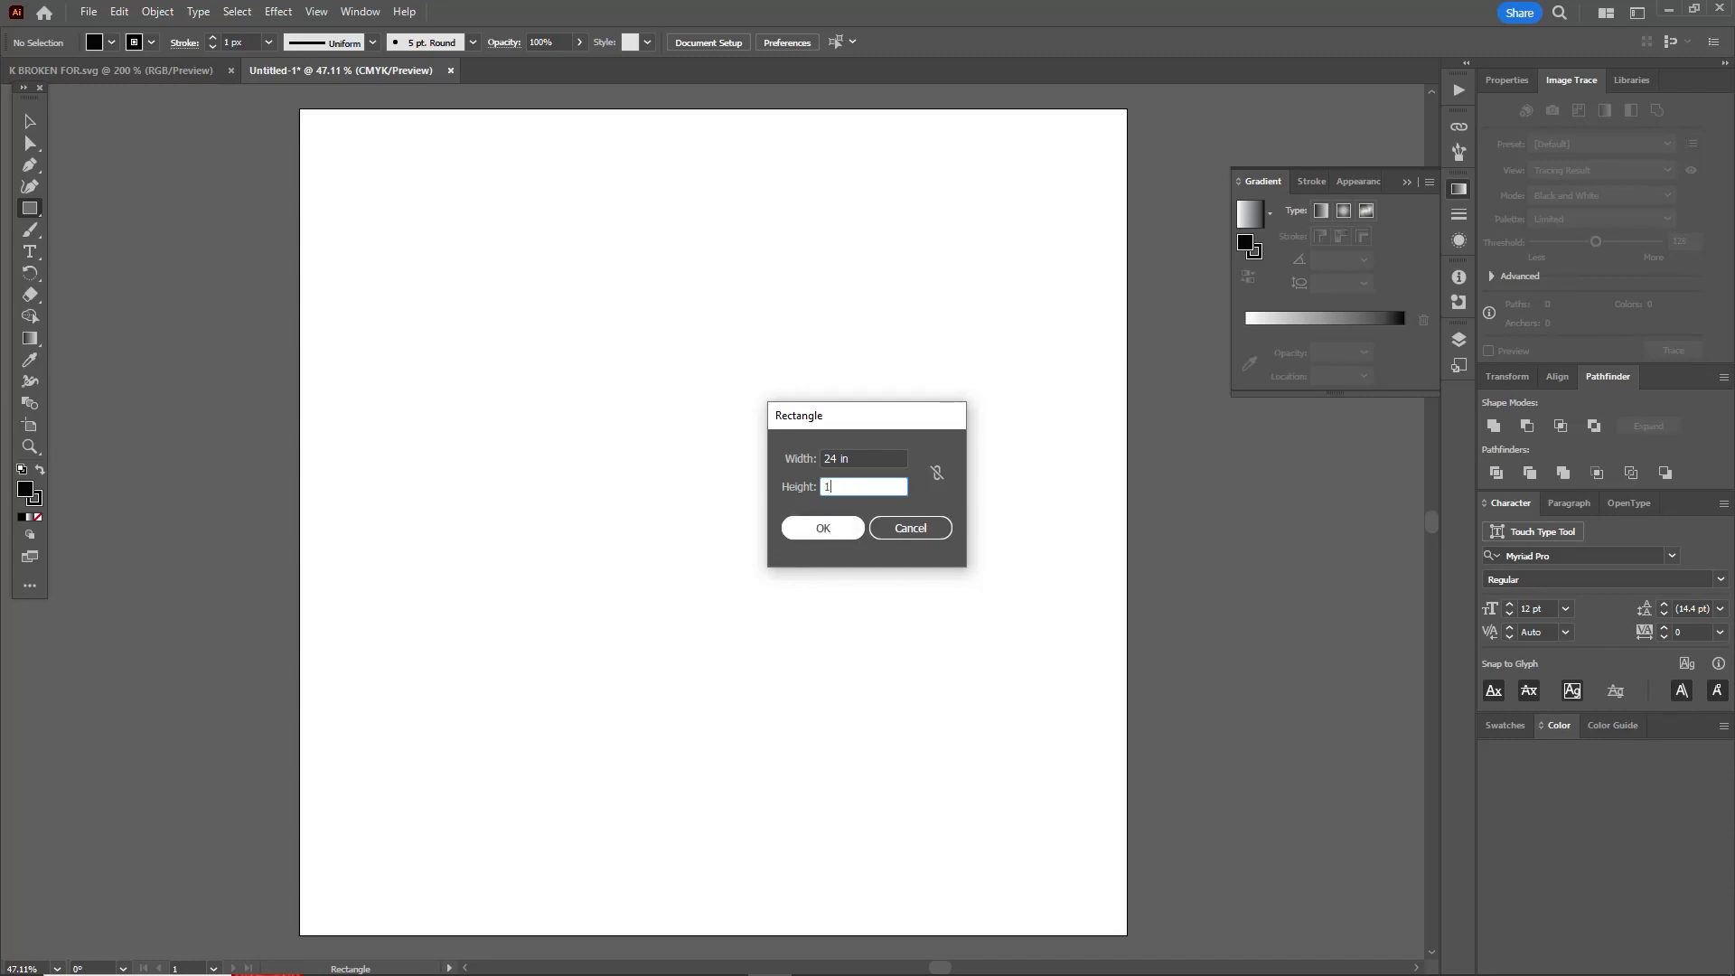
key(v)
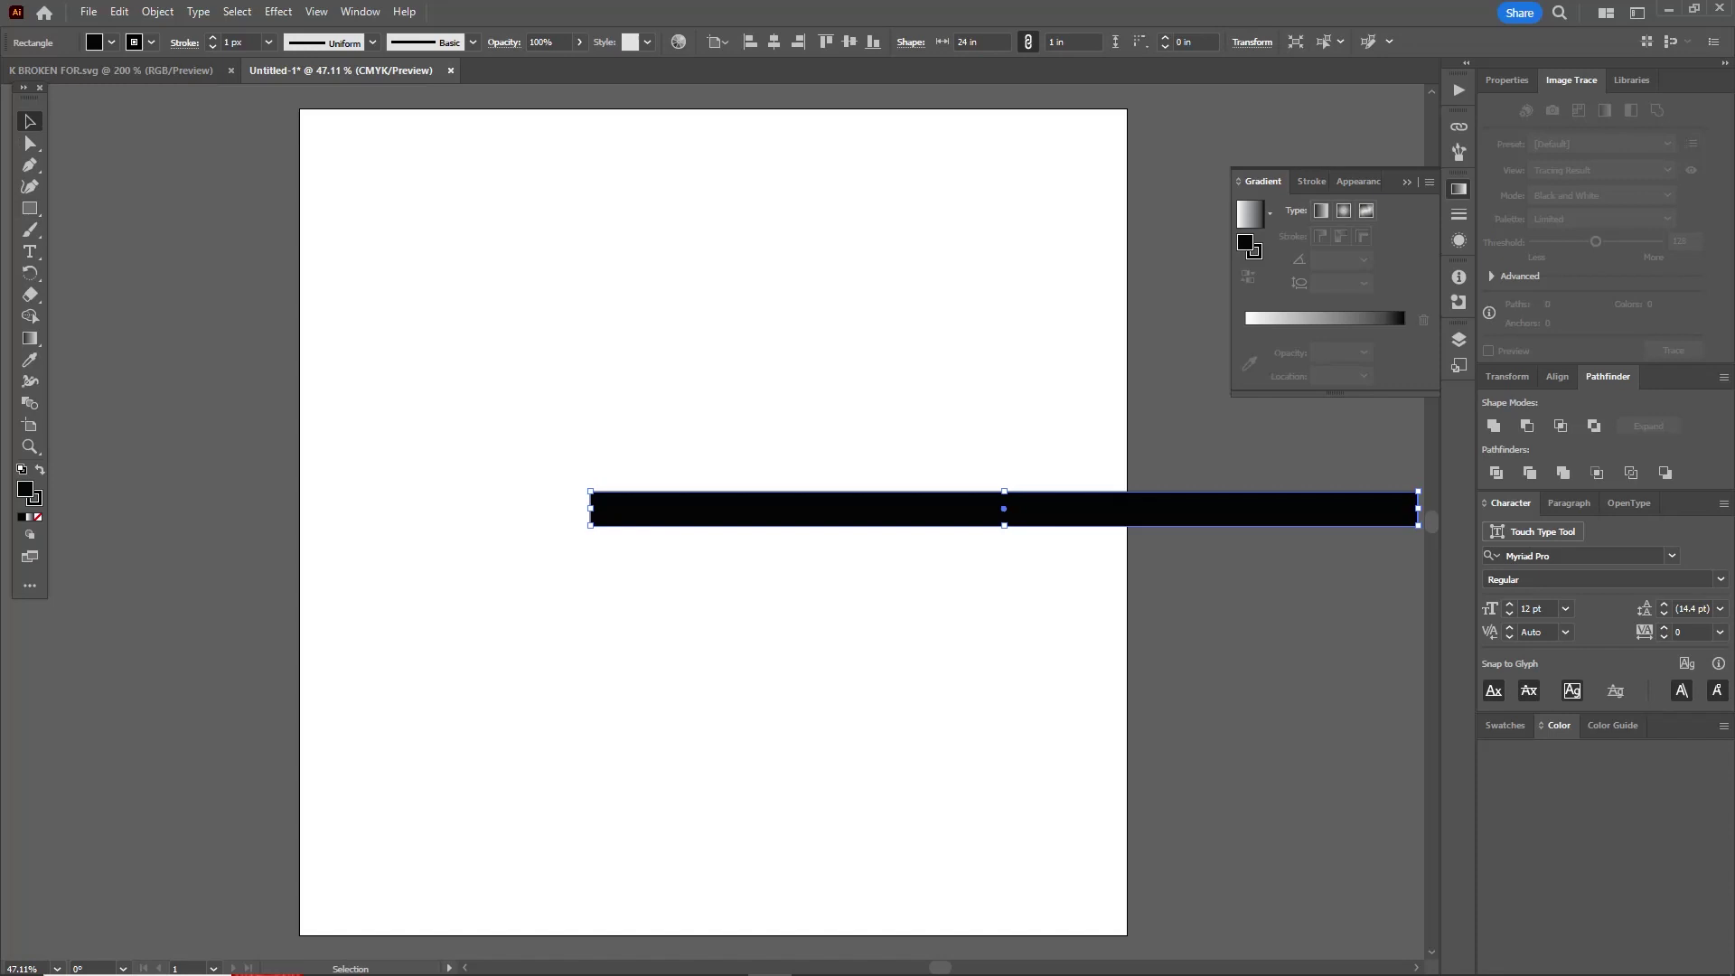
drag(841, 517, 570, 486)
Add the house number as text above the bar and enlarge it to about 402 pt near the bar's right end
click(30, 251)
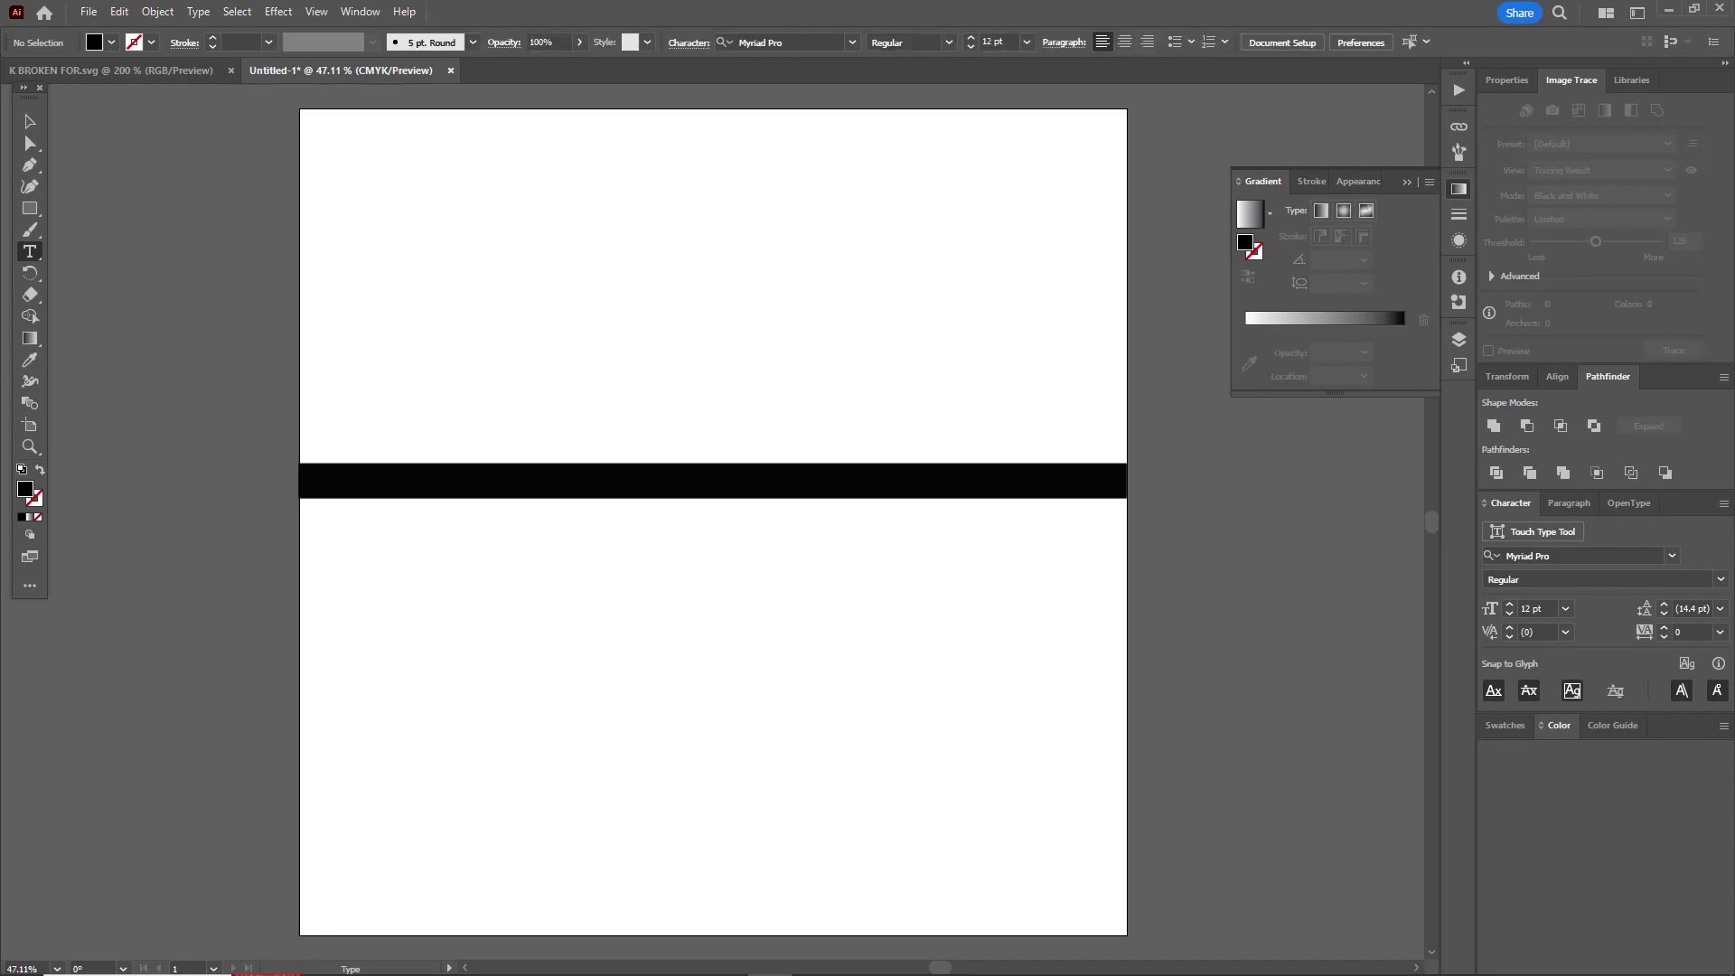
click(544, 375)
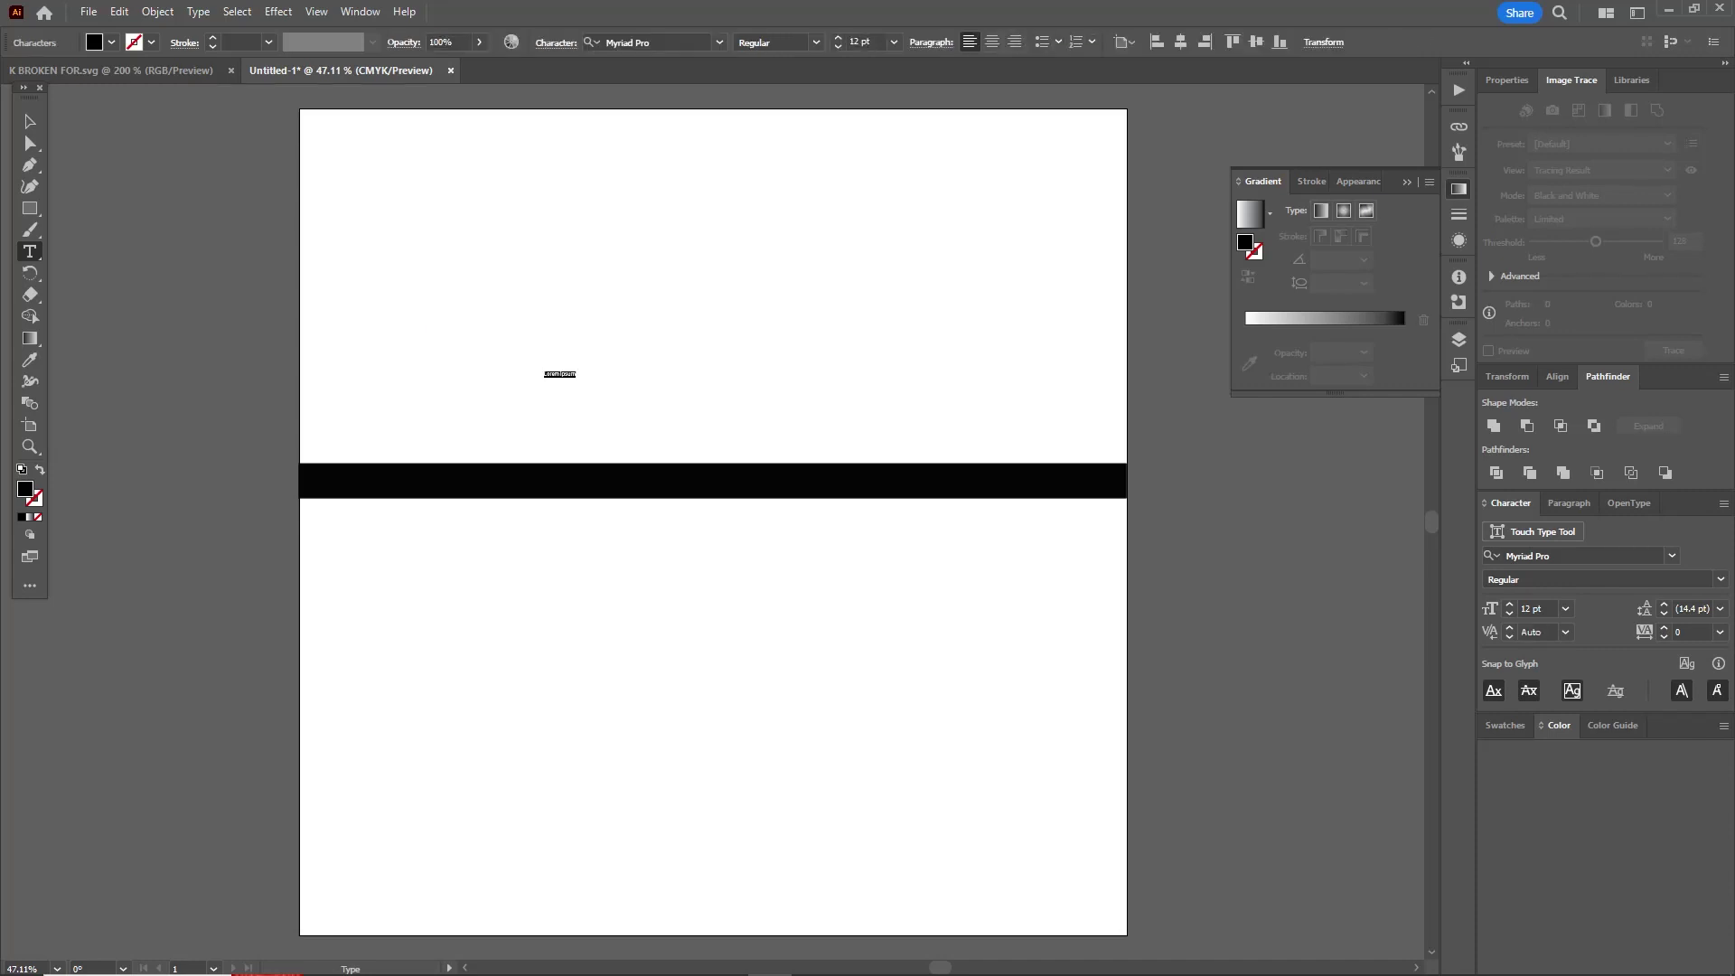
key(BackSpace)
key(Escape)
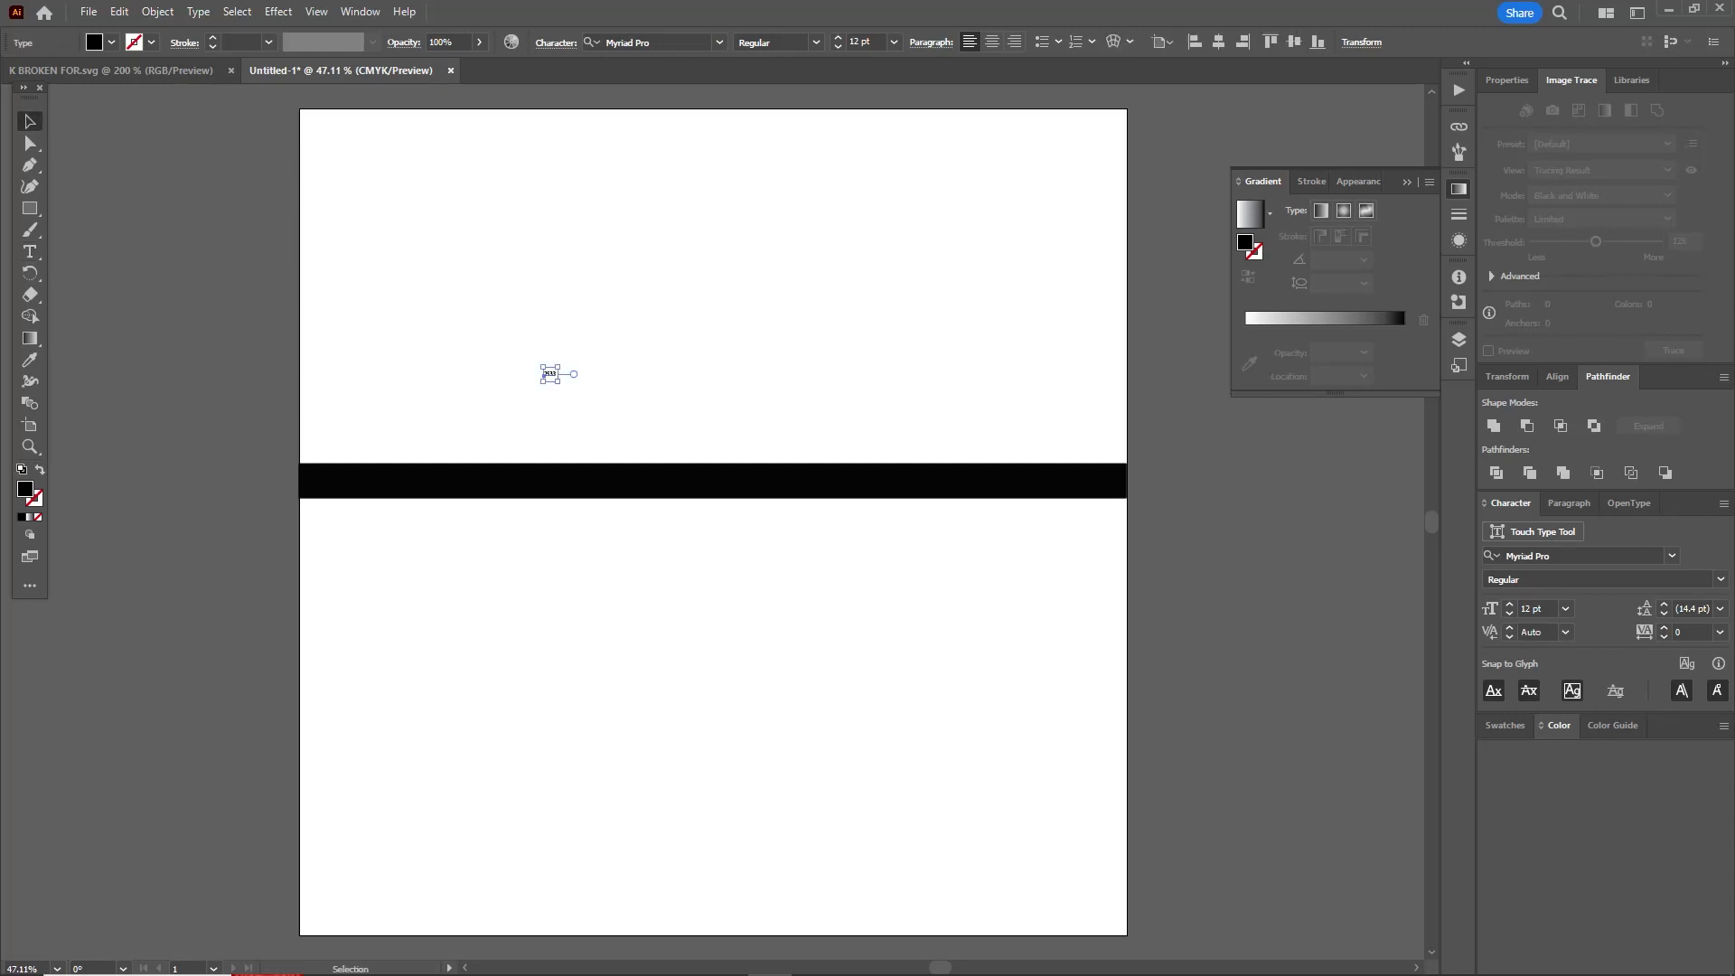
click(838, 37)
click(838, 38)
drag(602, 352, 939, 173)
drag(826, 253, 951, 349)
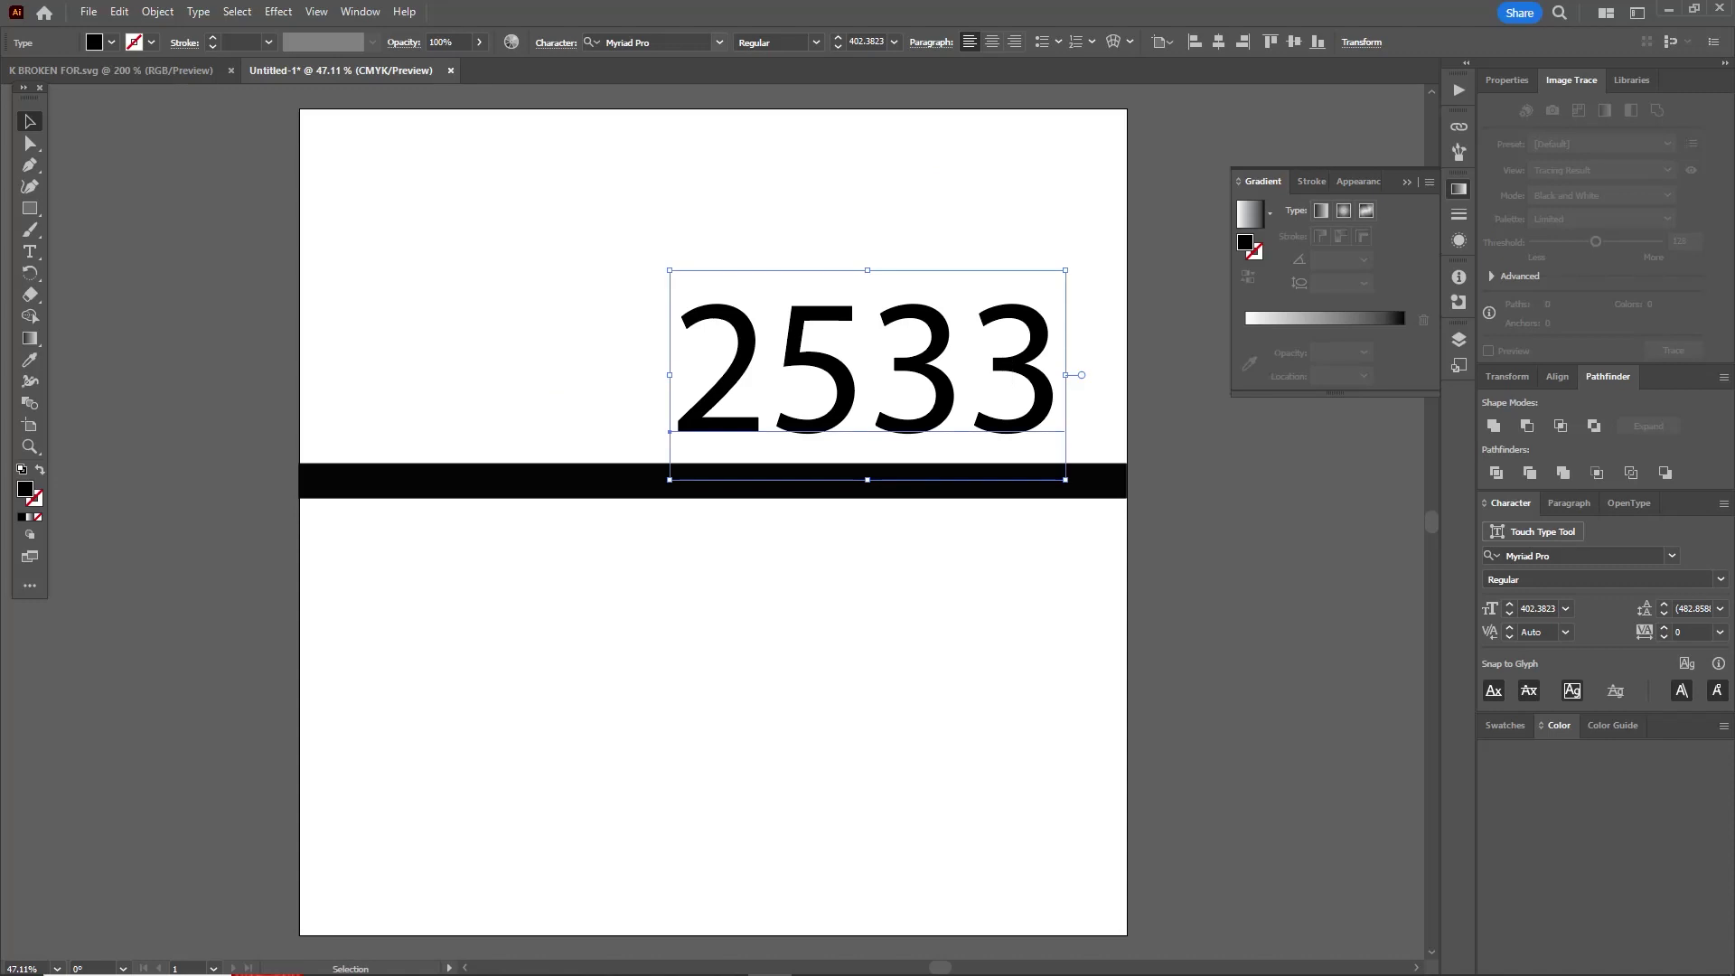
Set the house number in Century Gothic Bold and rest it on the bar, flush with the artboard's right edge
click(719, 42)
click(720, 42)
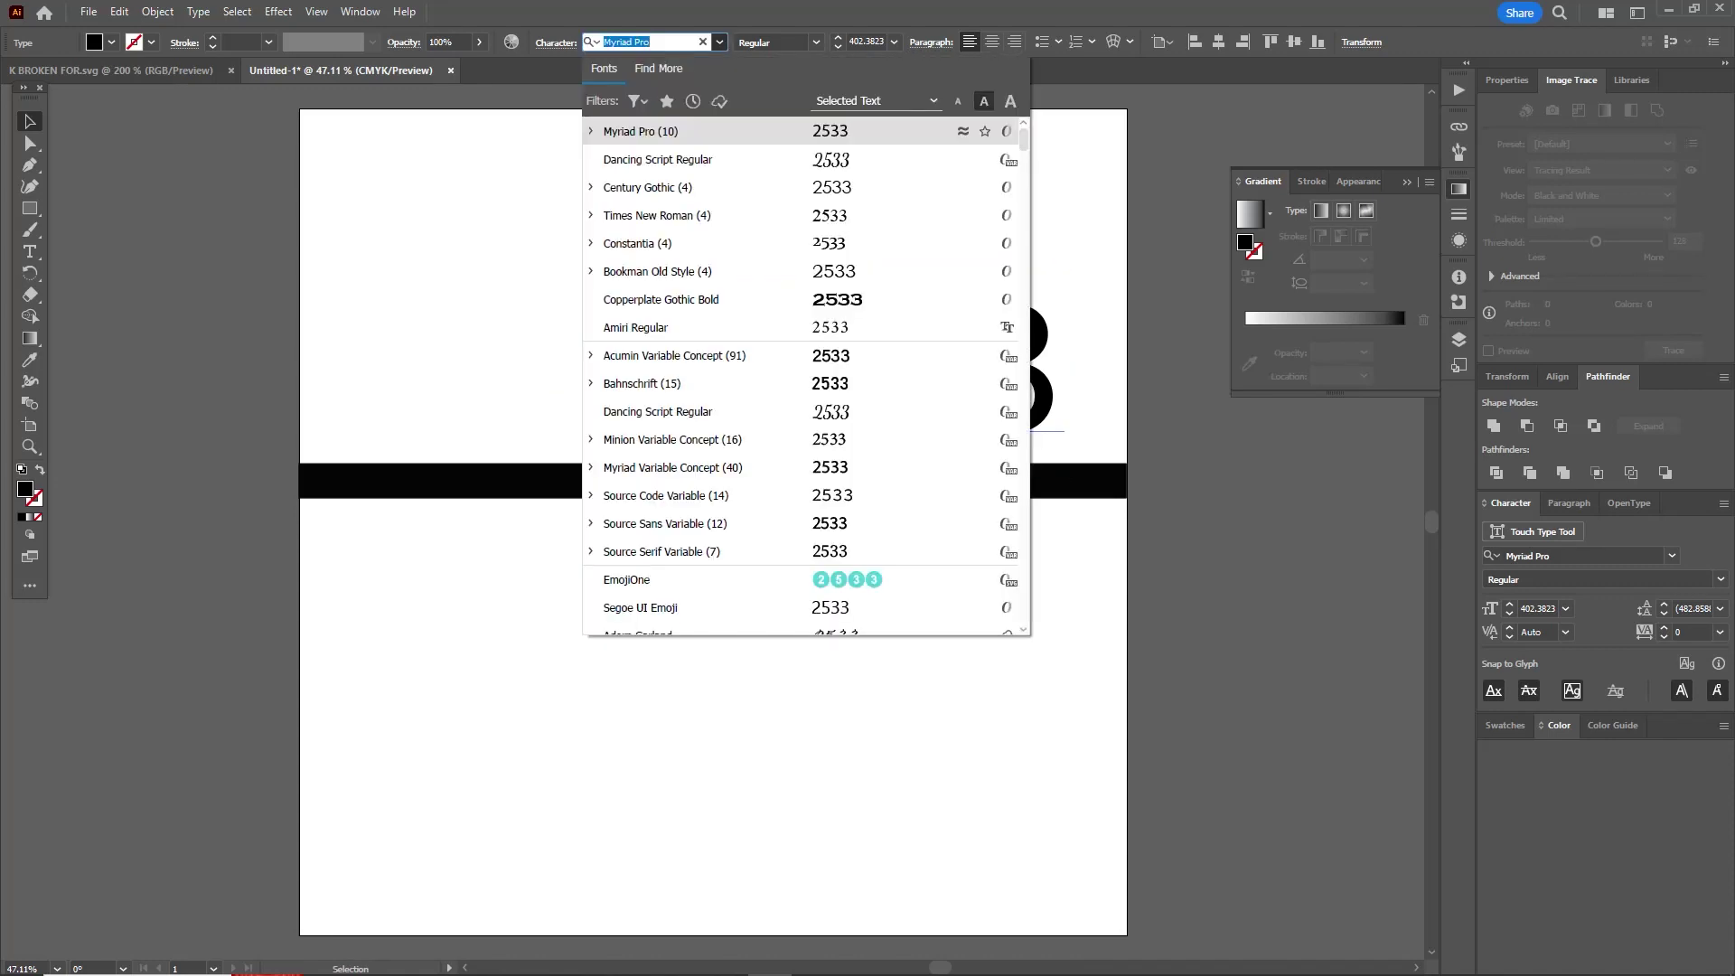
click(647, 187)
click(816, 42)
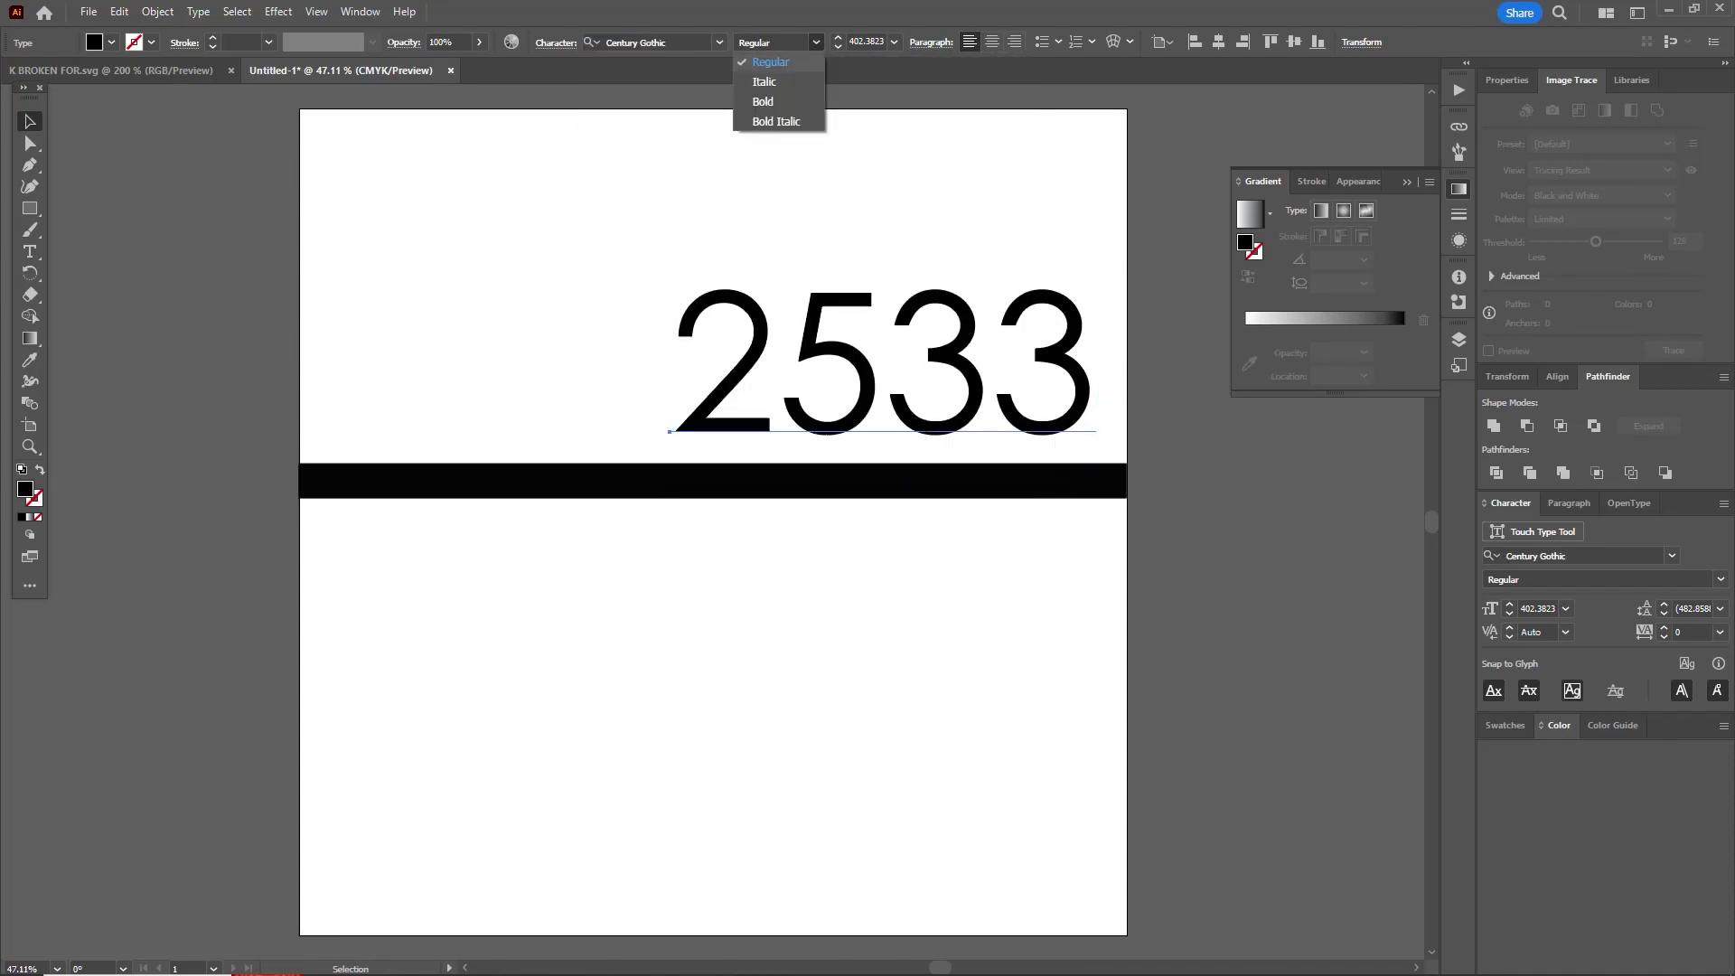
click(763, 101)
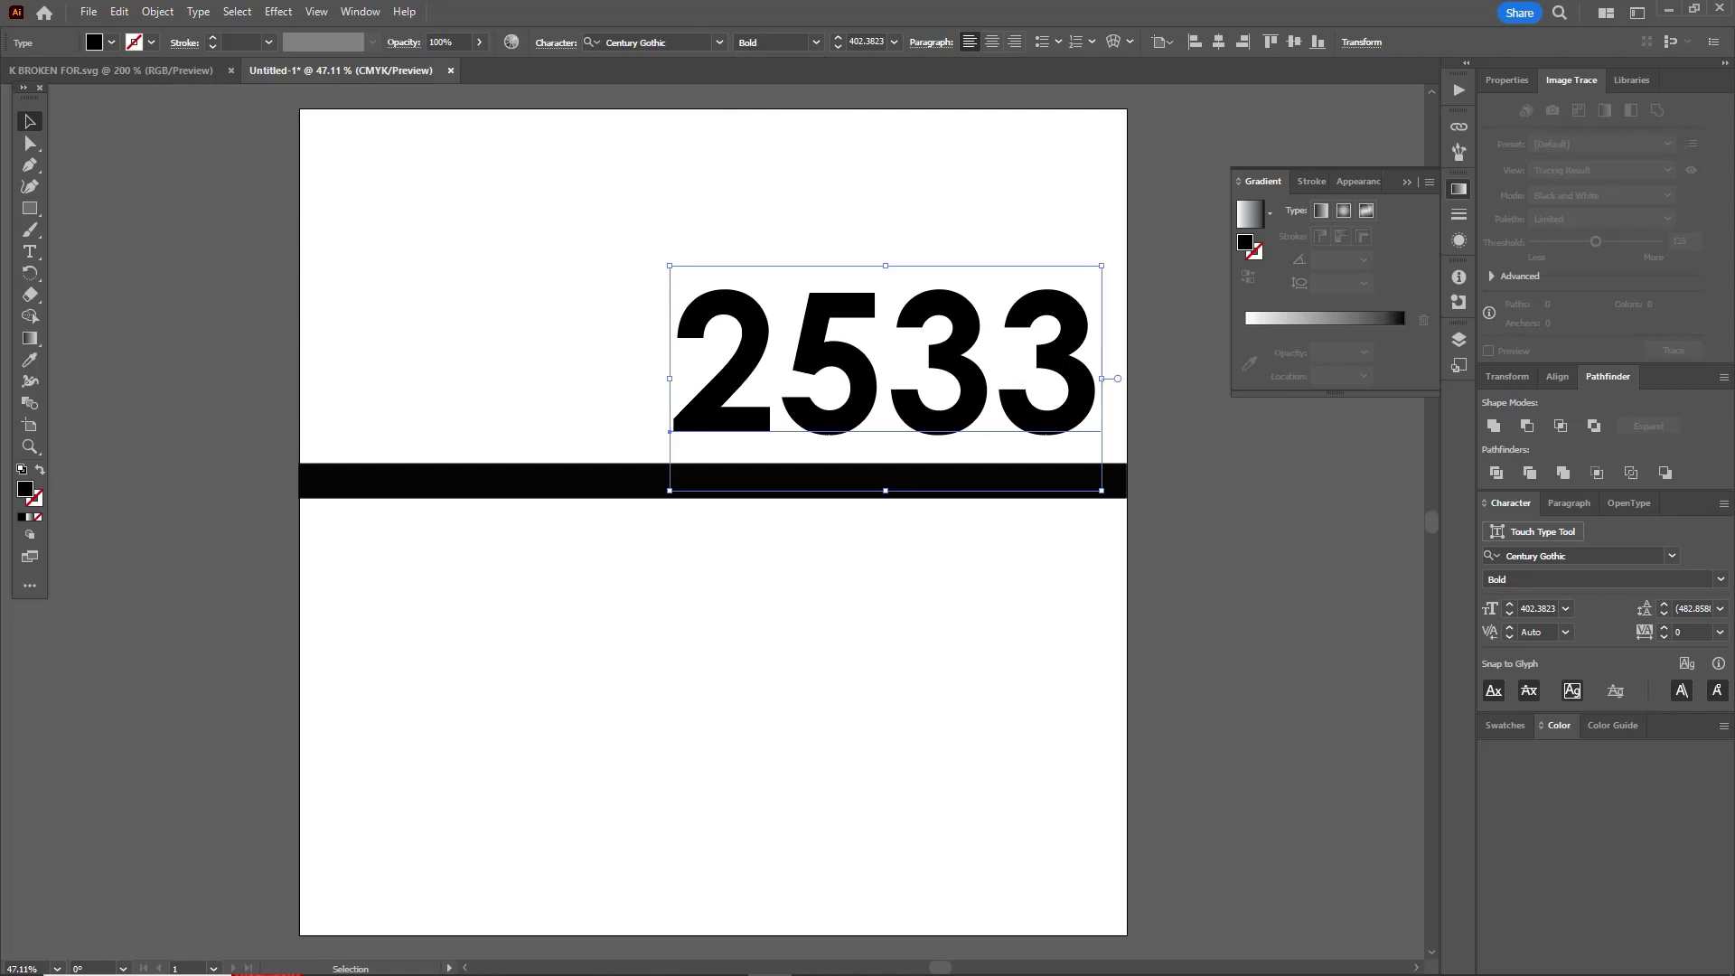
drag(836, 329, 872, 369)
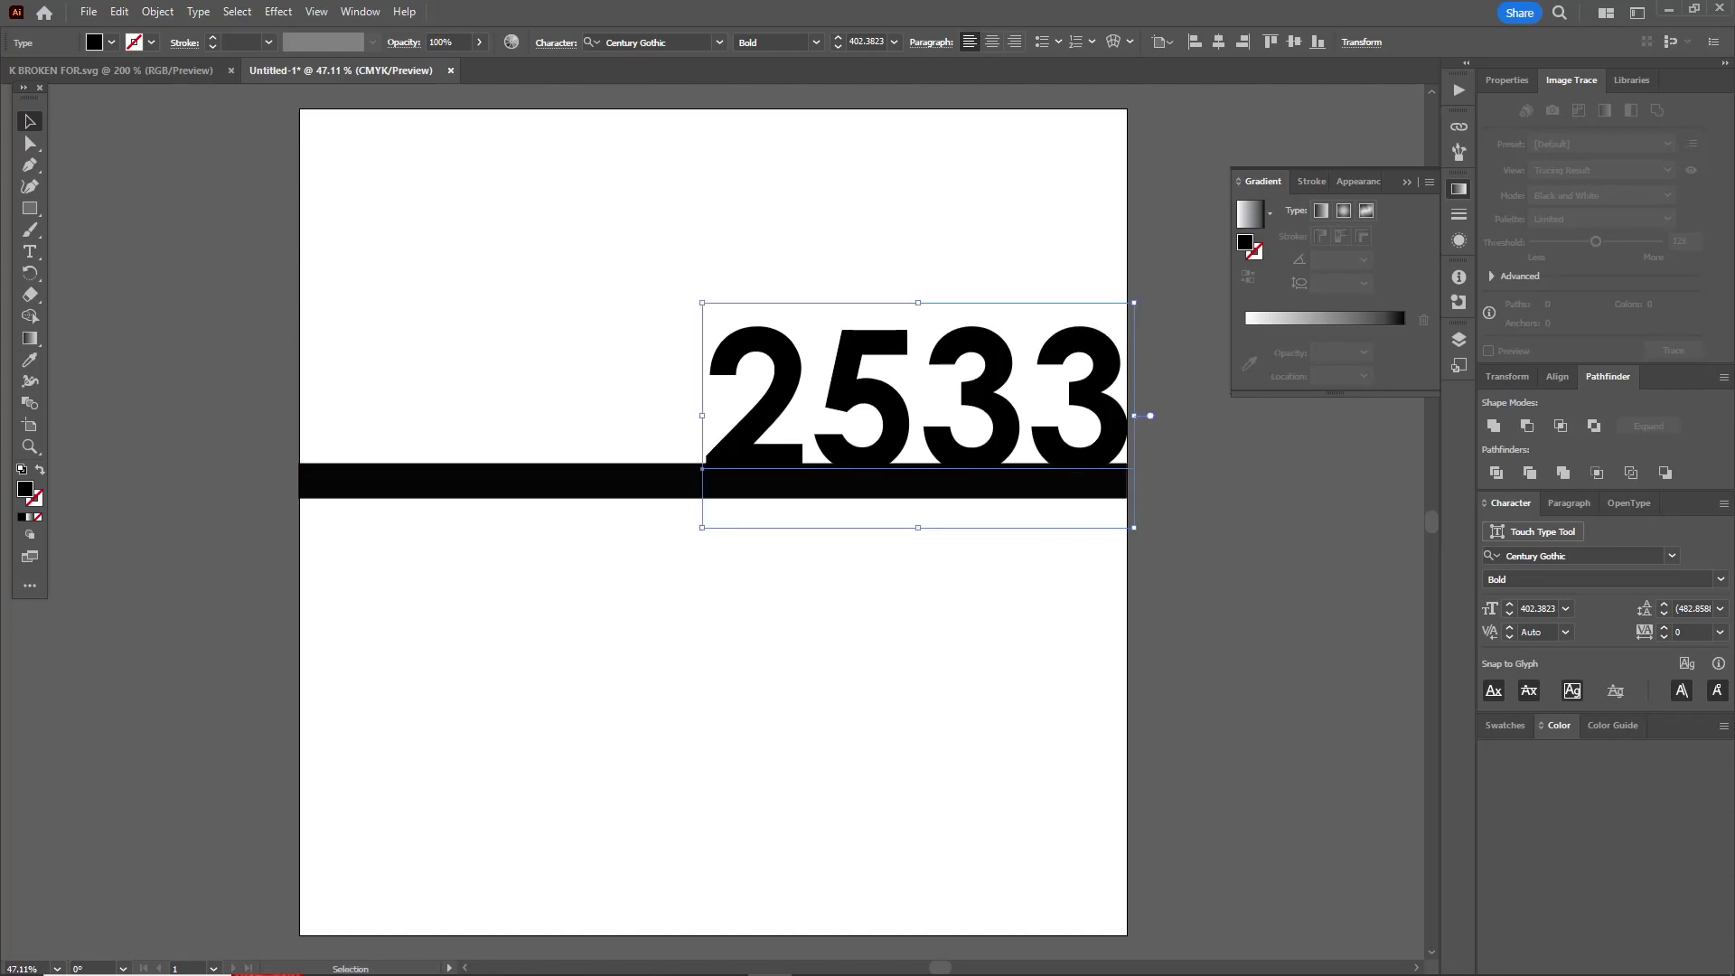
Add the street name in capital letters as a separate text object below the bar
key(ctrl+shift+a)
click(29, 252)
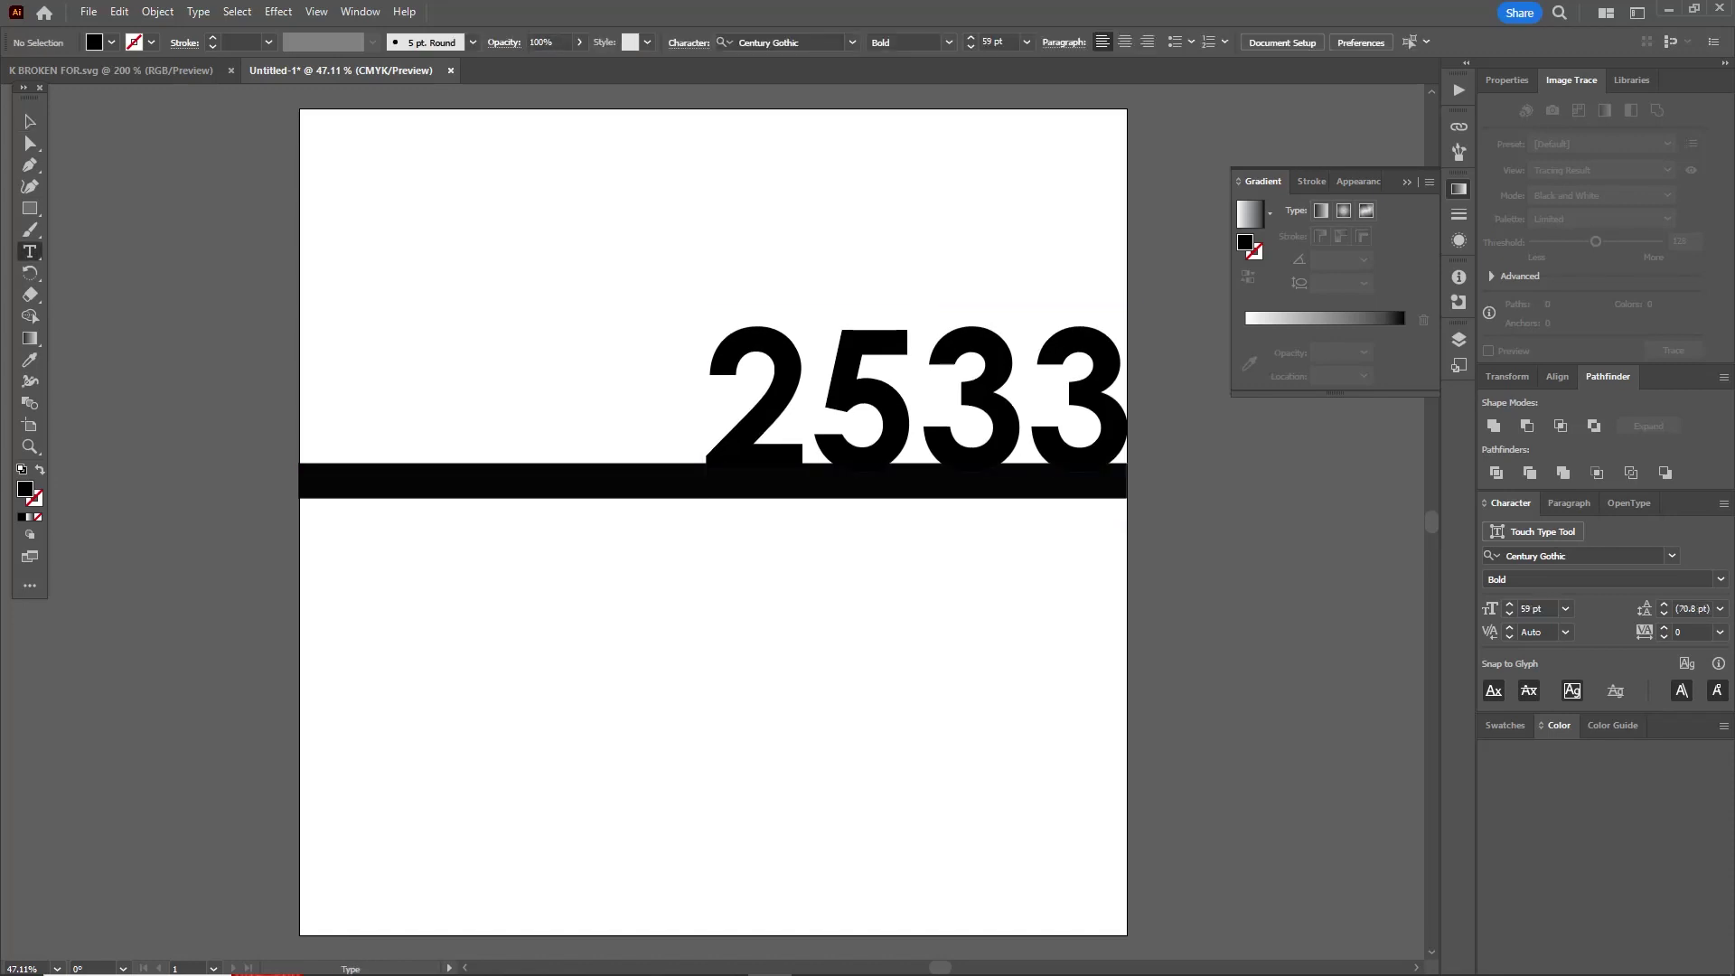
click(345, 528)
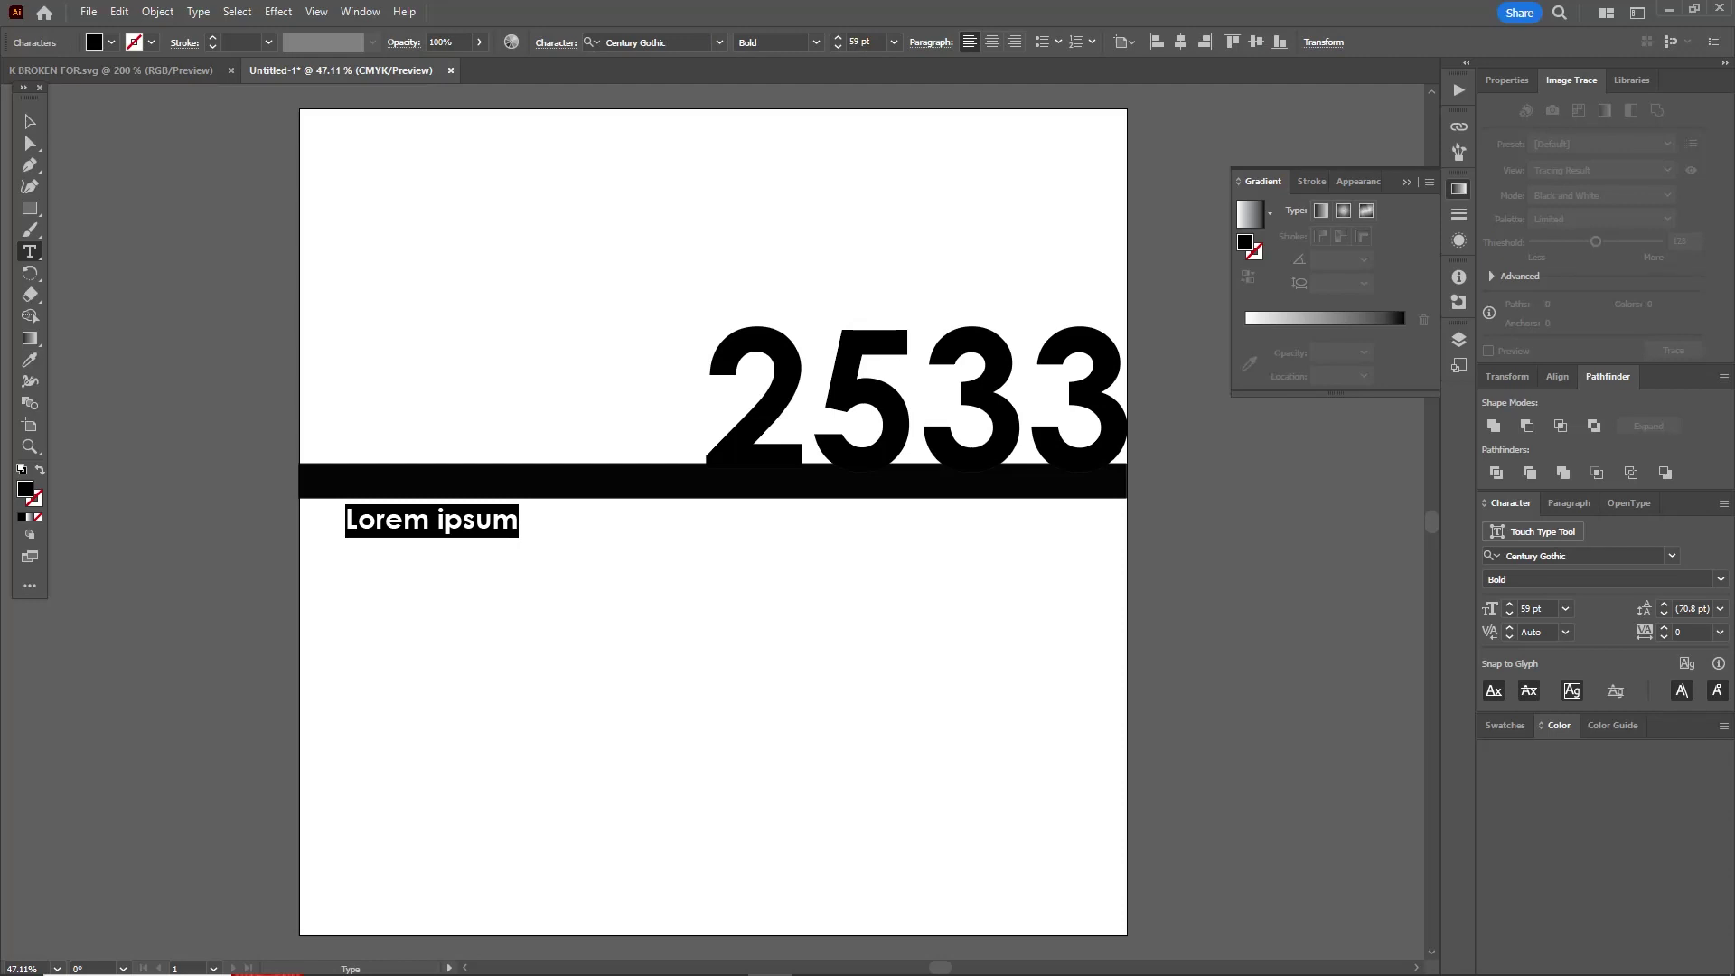
text(GOLDEN WILLO)
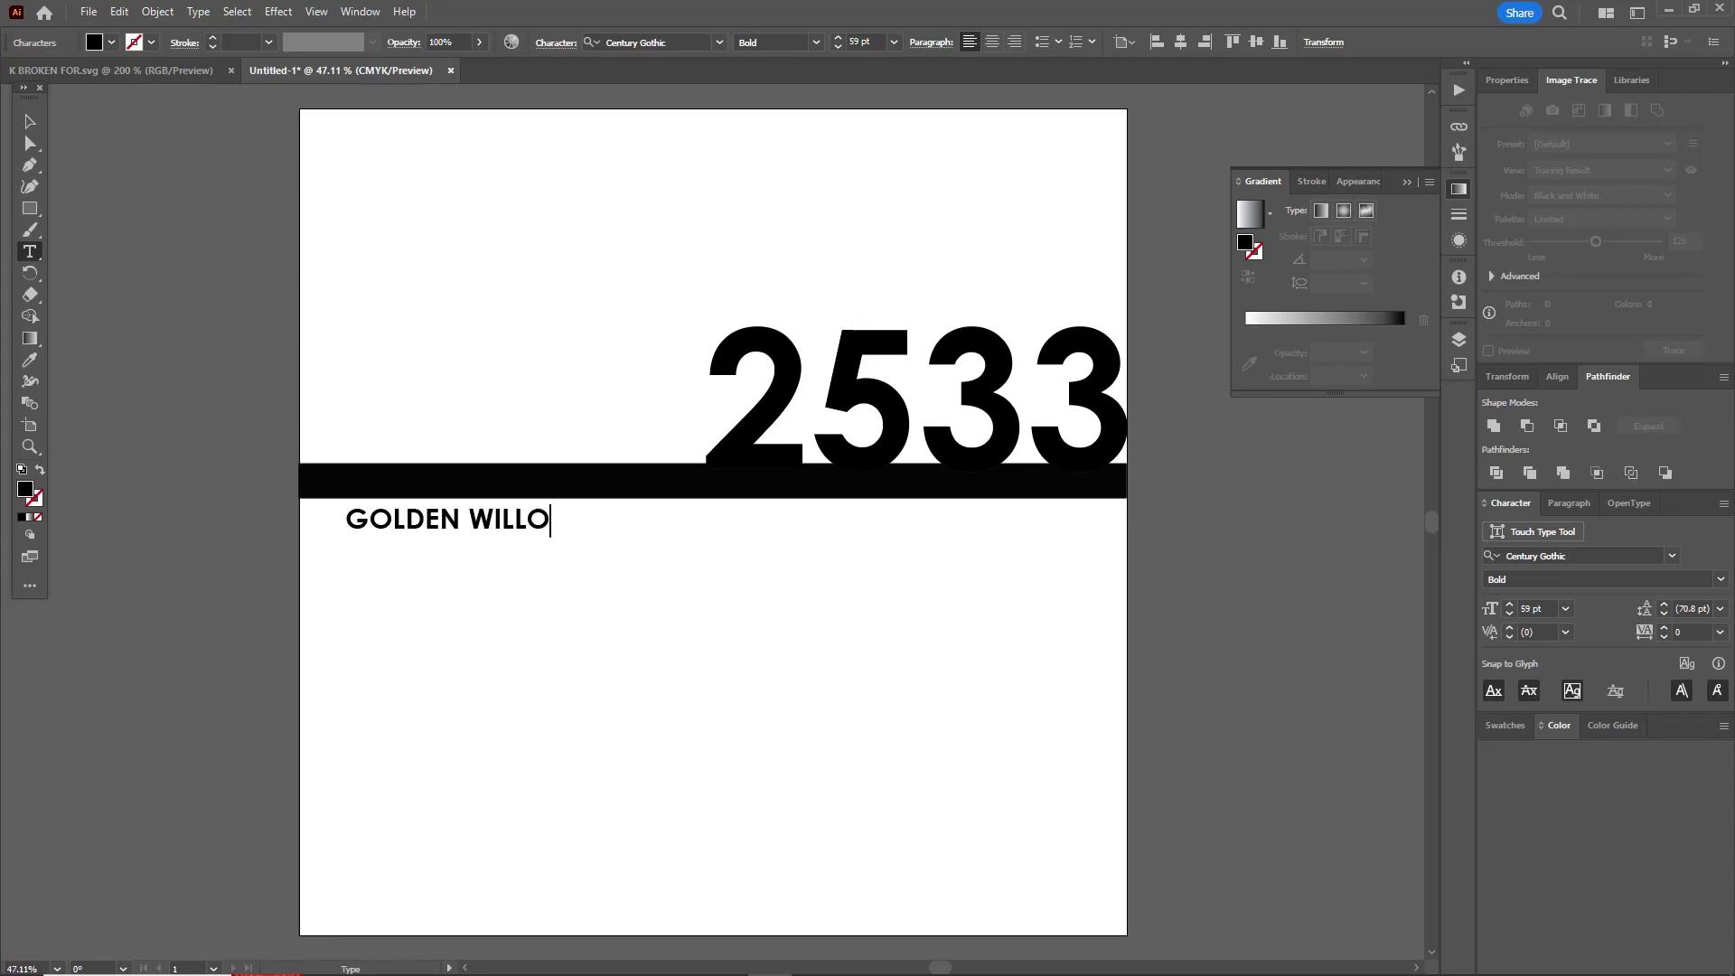
text(W DRIVE)
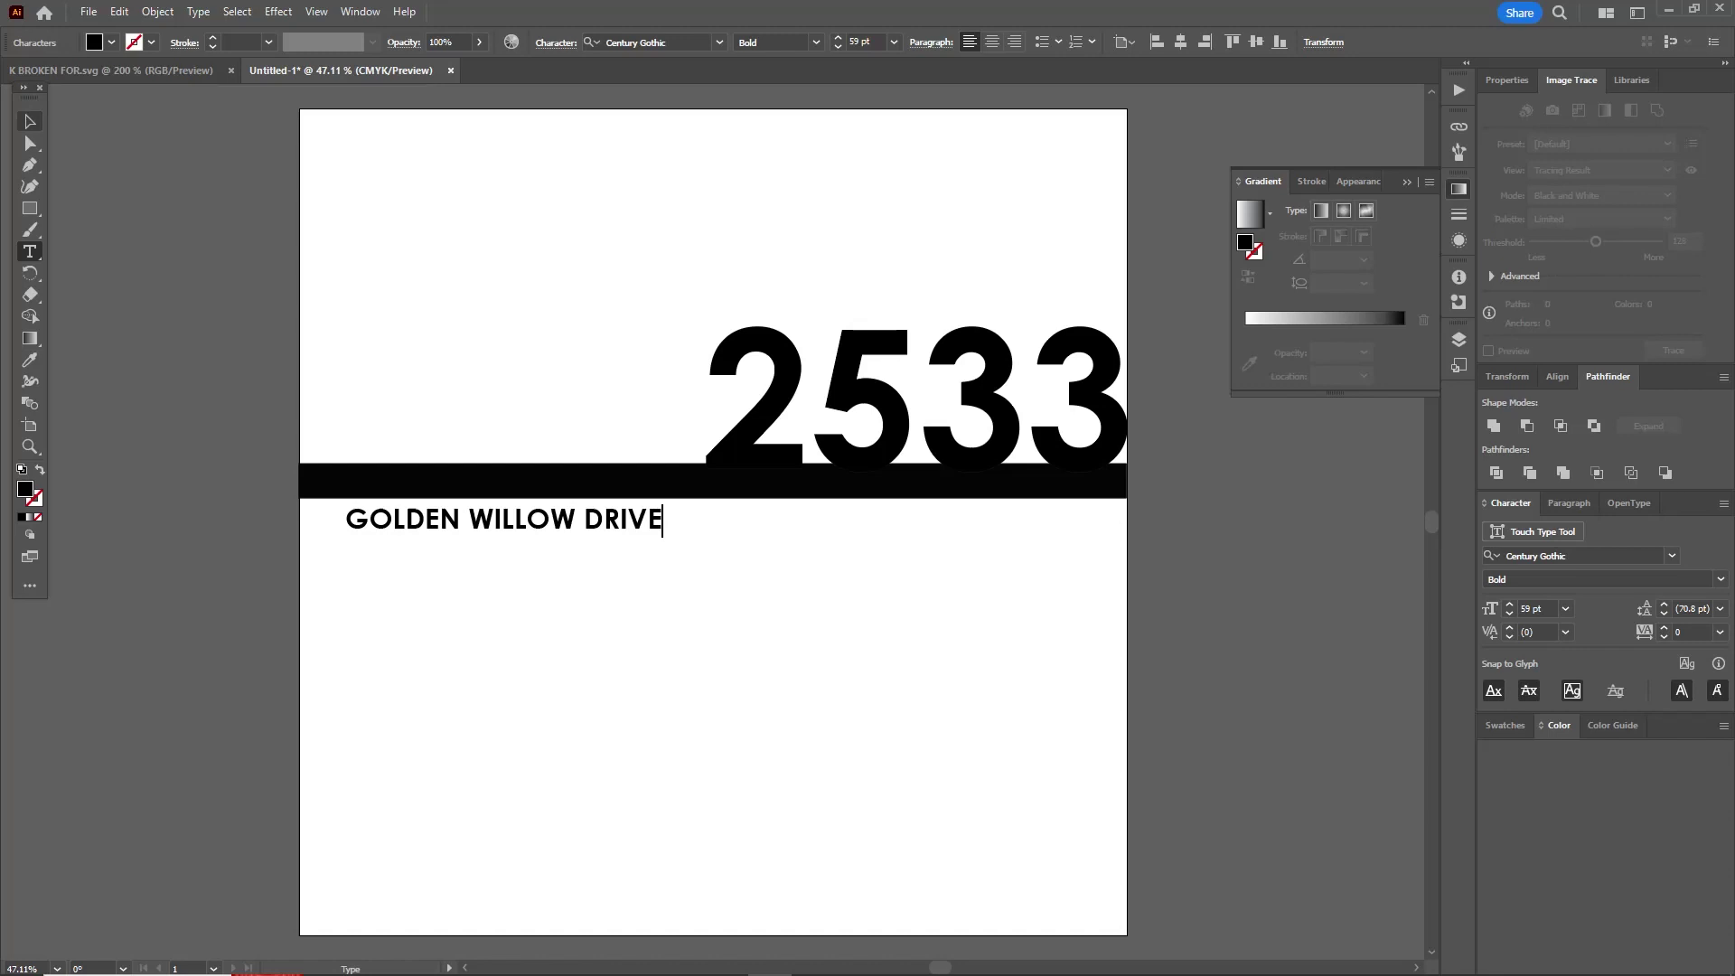
key(Escape)
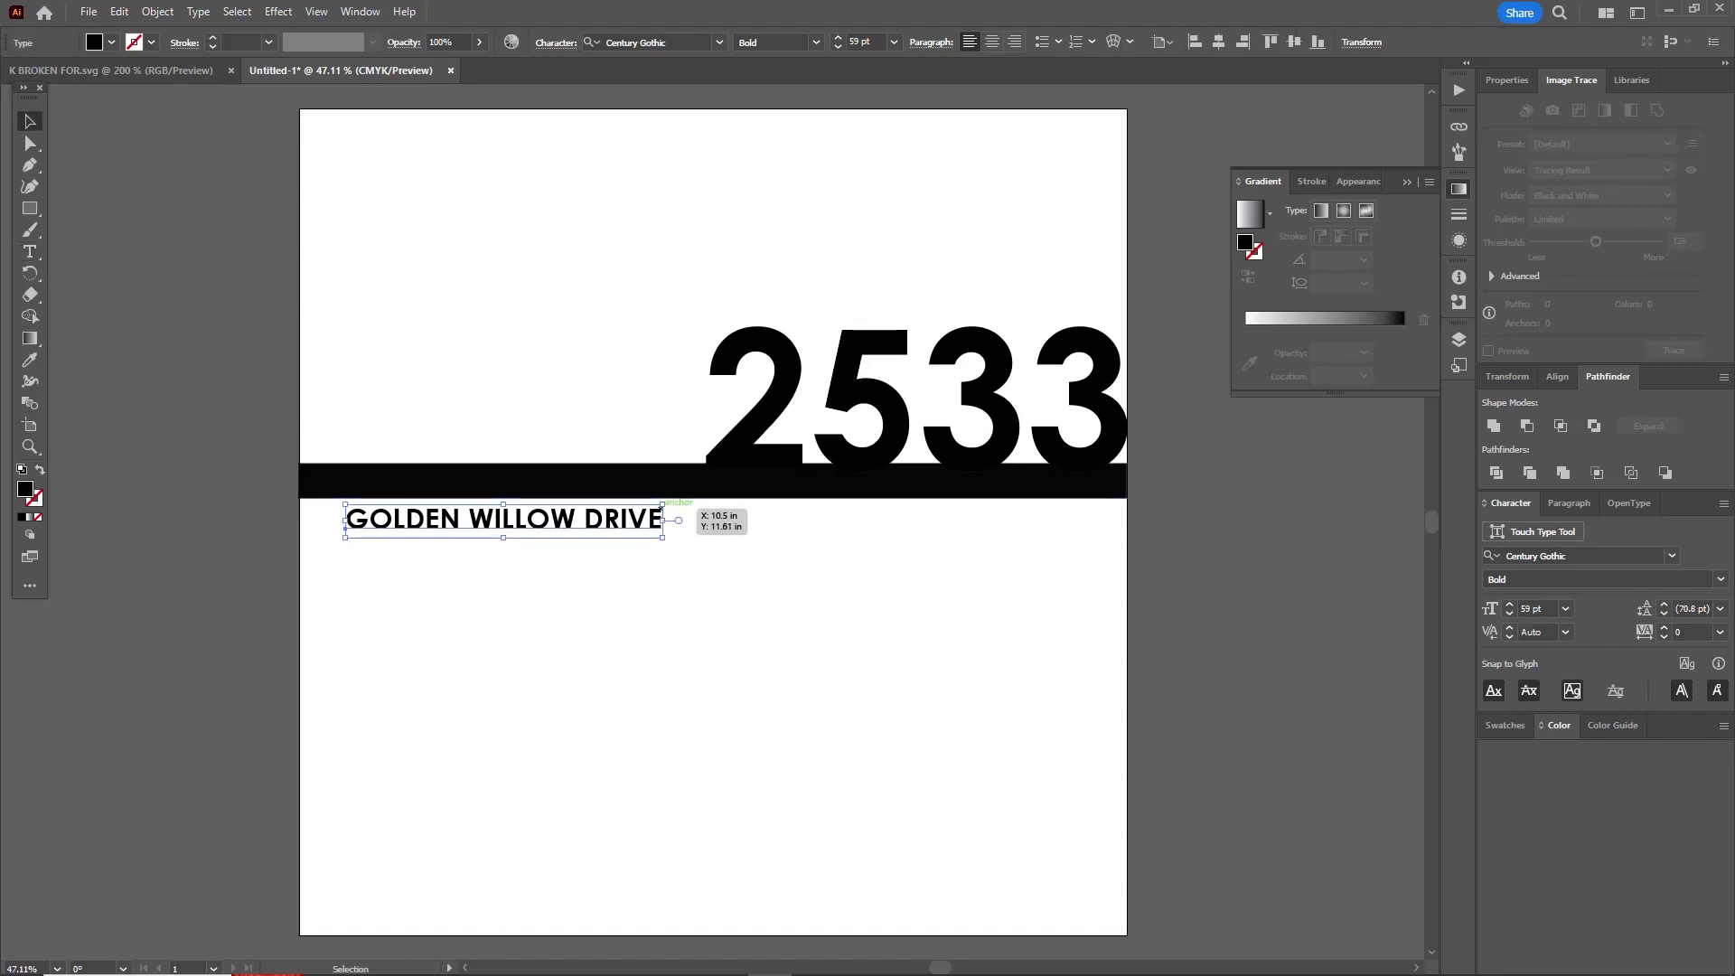
Enlarge the street name to about 143 pt and fit it against the bar's underside, aligned to the right edge
drag(663, 504, 1113, 459)
drag(959, 499, 982, 535)
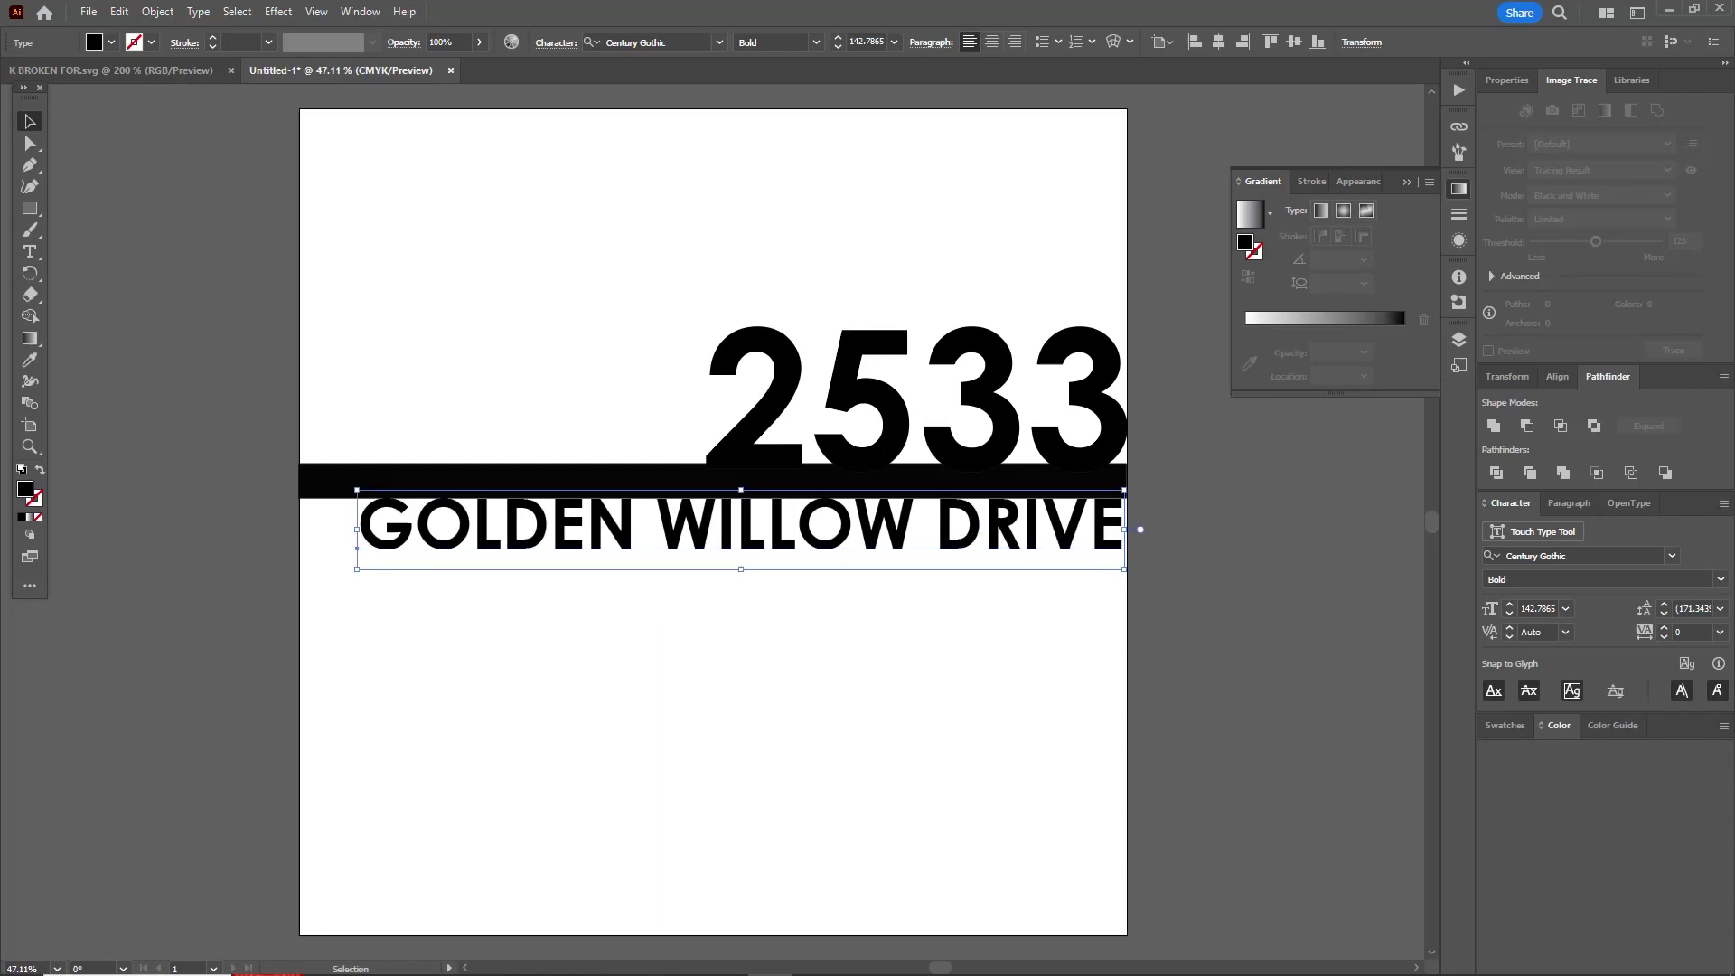
key(Up)
key(Up)
key(Up)
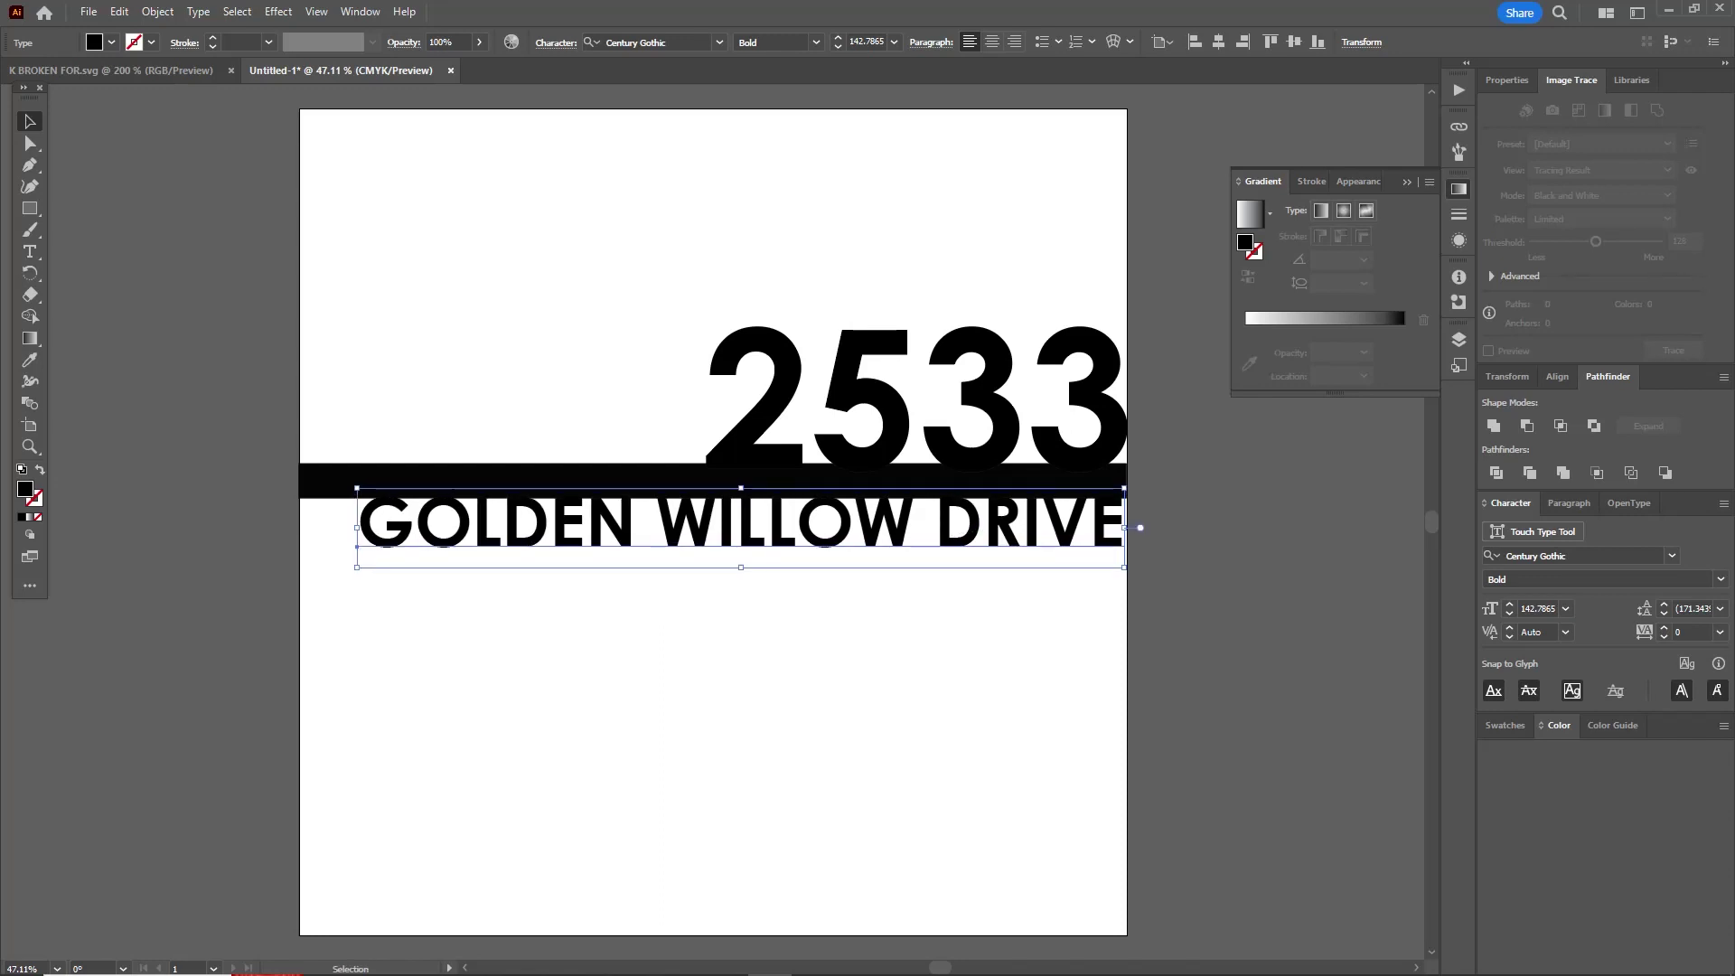
key(ctrl+shift+a)
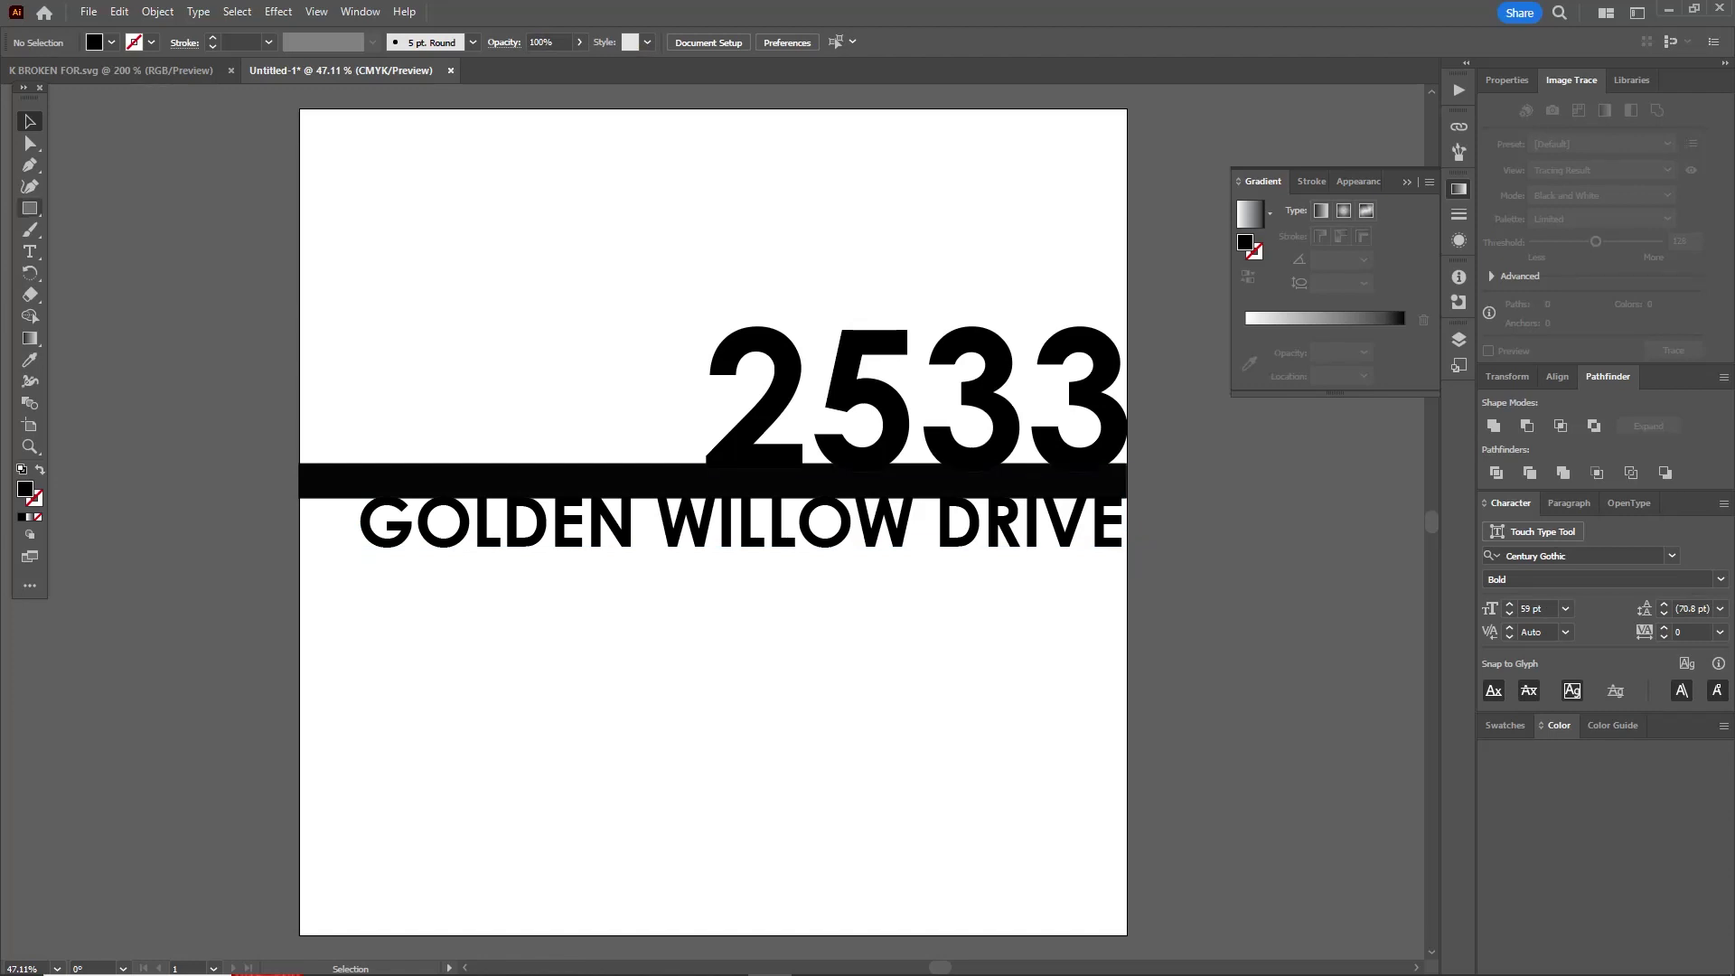
Create a circle 0.25 in wide and 0.25 in high with the Ellipse tool
click(30, 208)
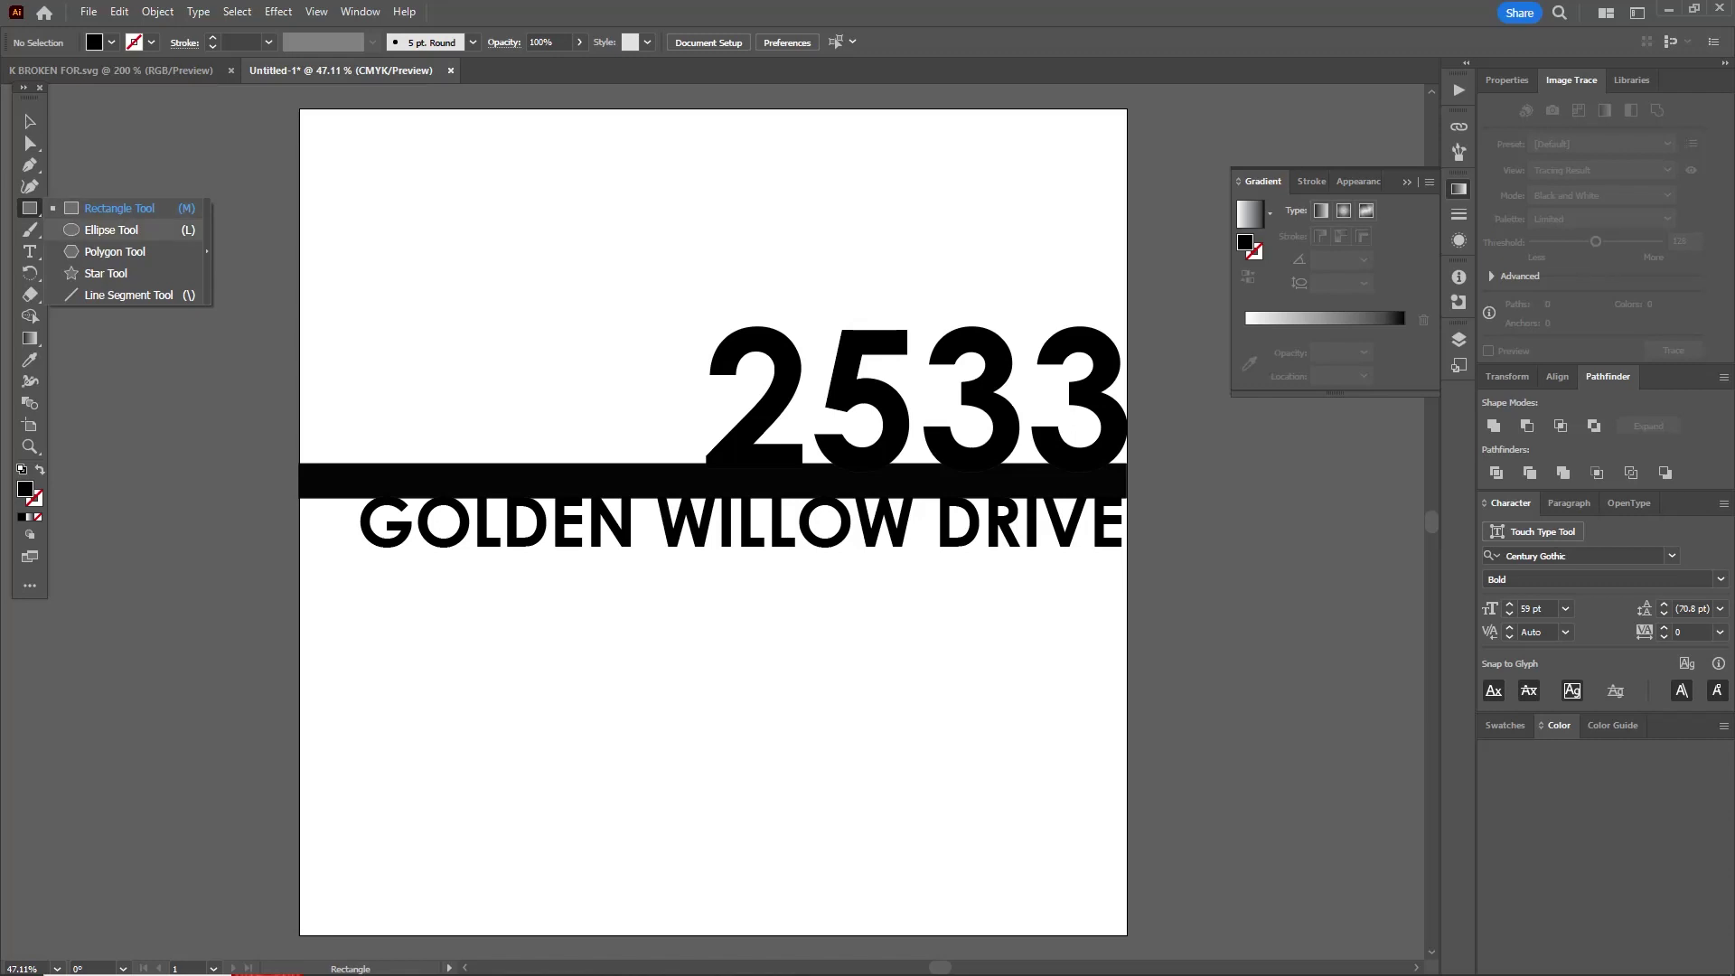
click(111, 229)
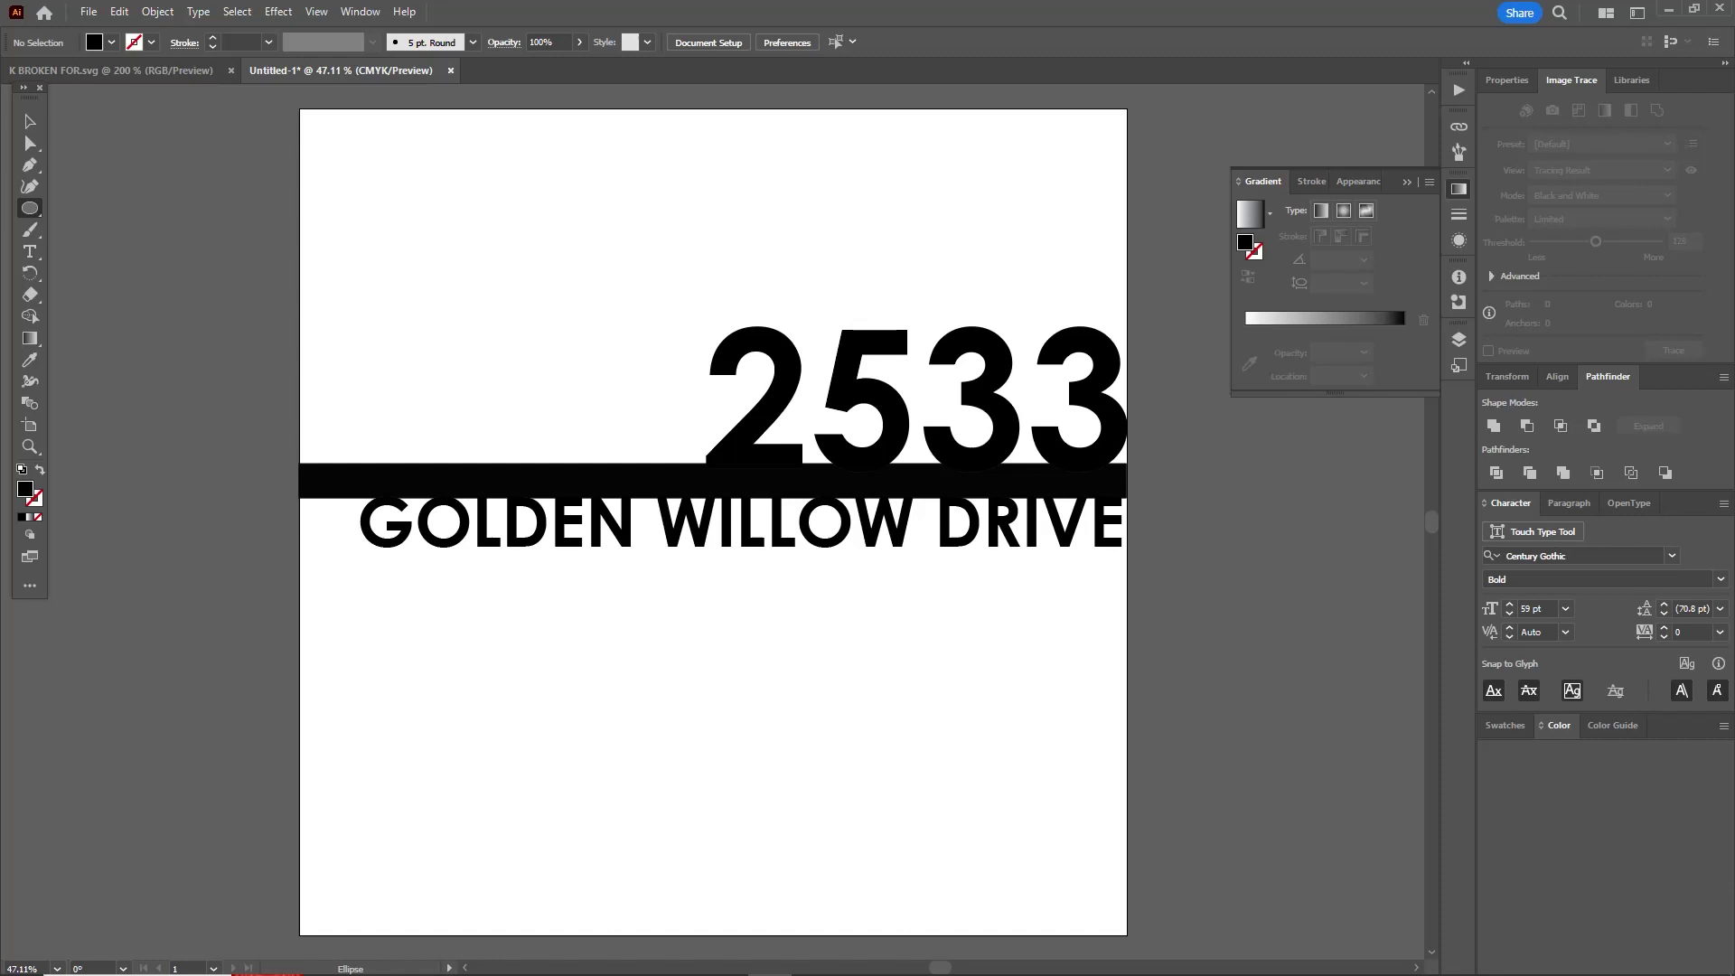
click(918, 513)
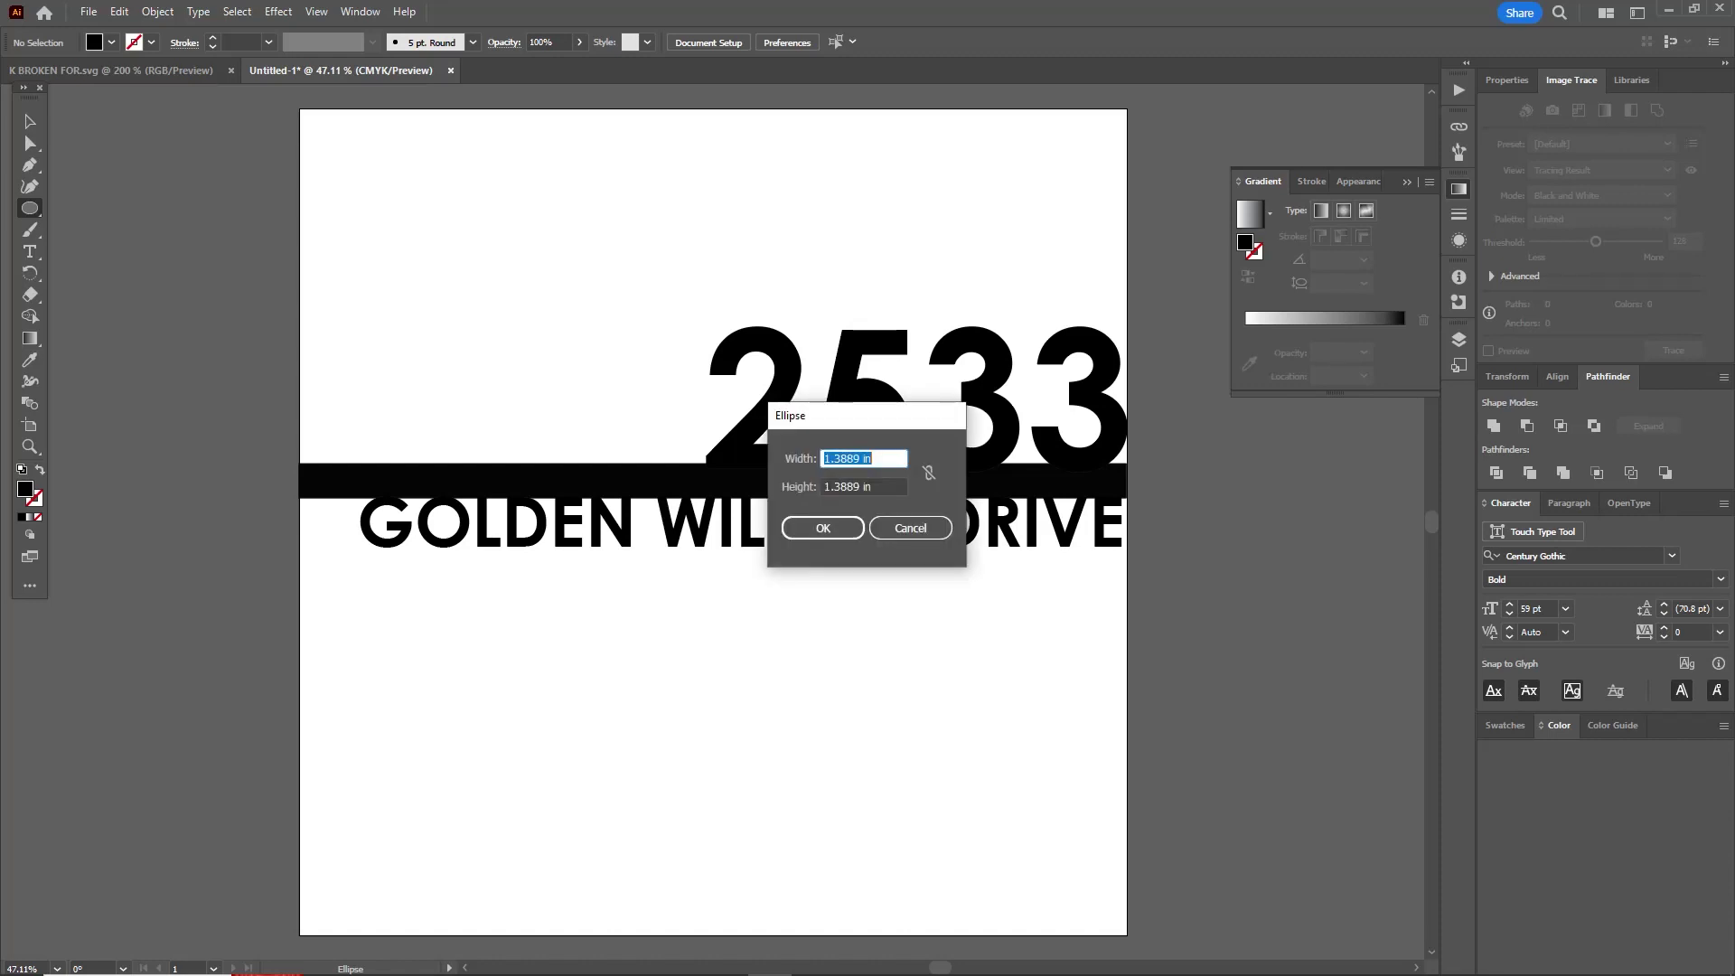
text(.25)
key(Tab)
text(.25)
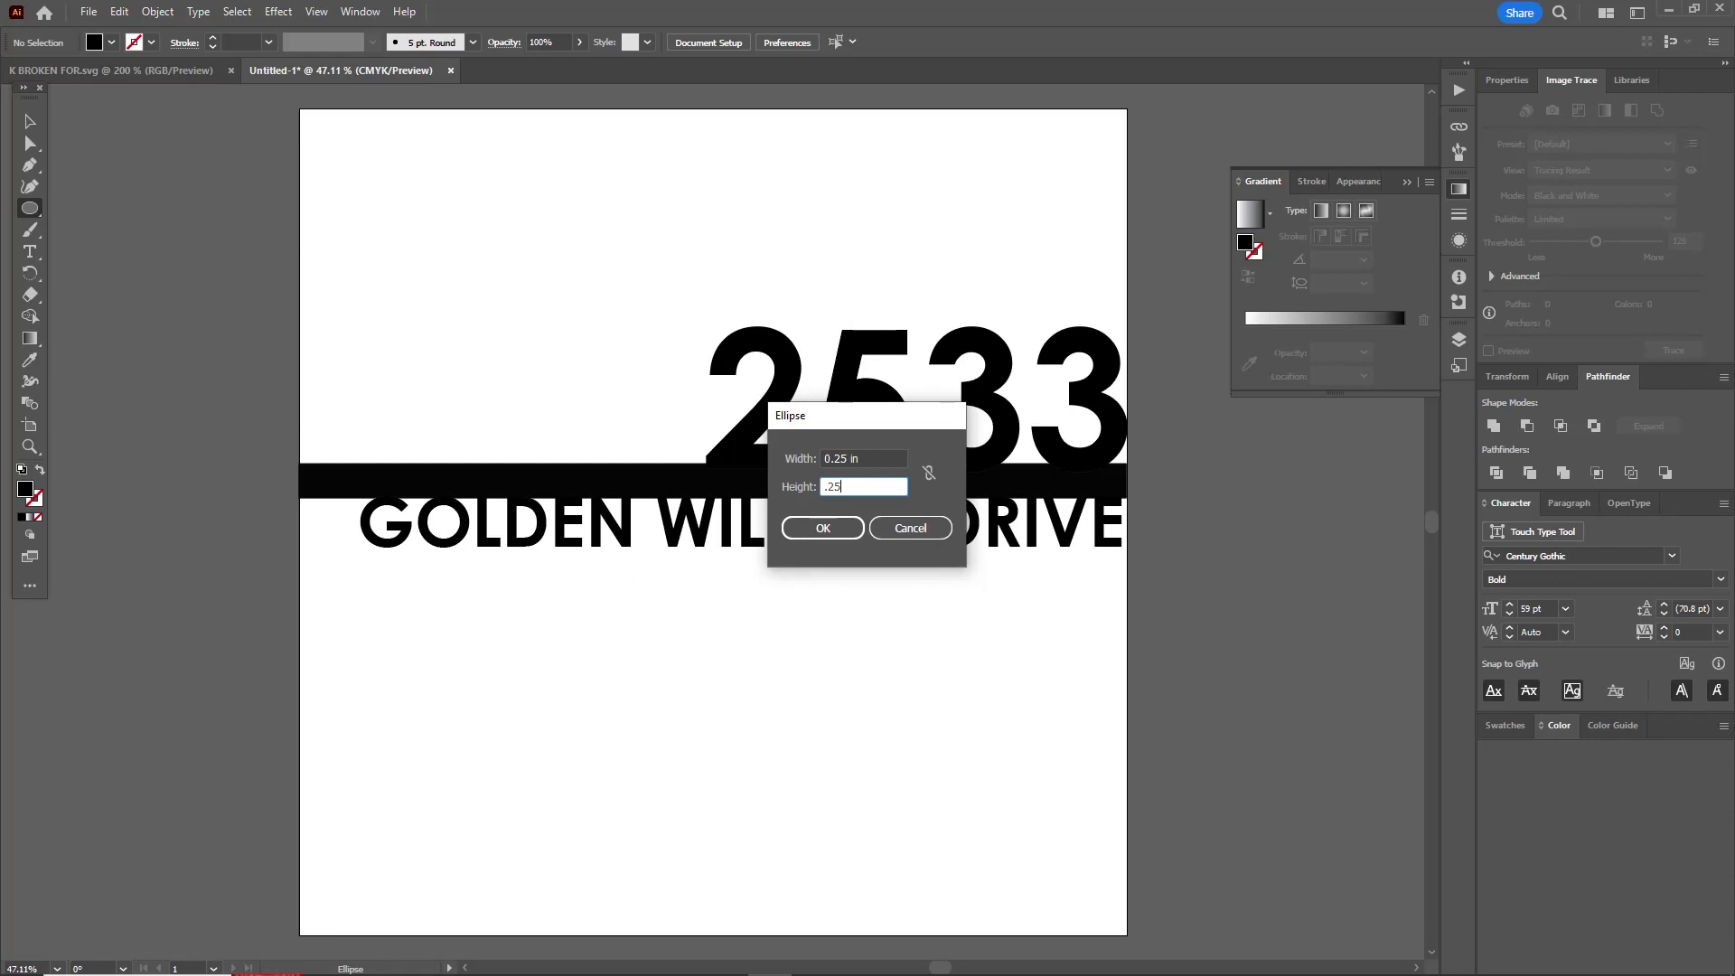
key(Return)
key(v)
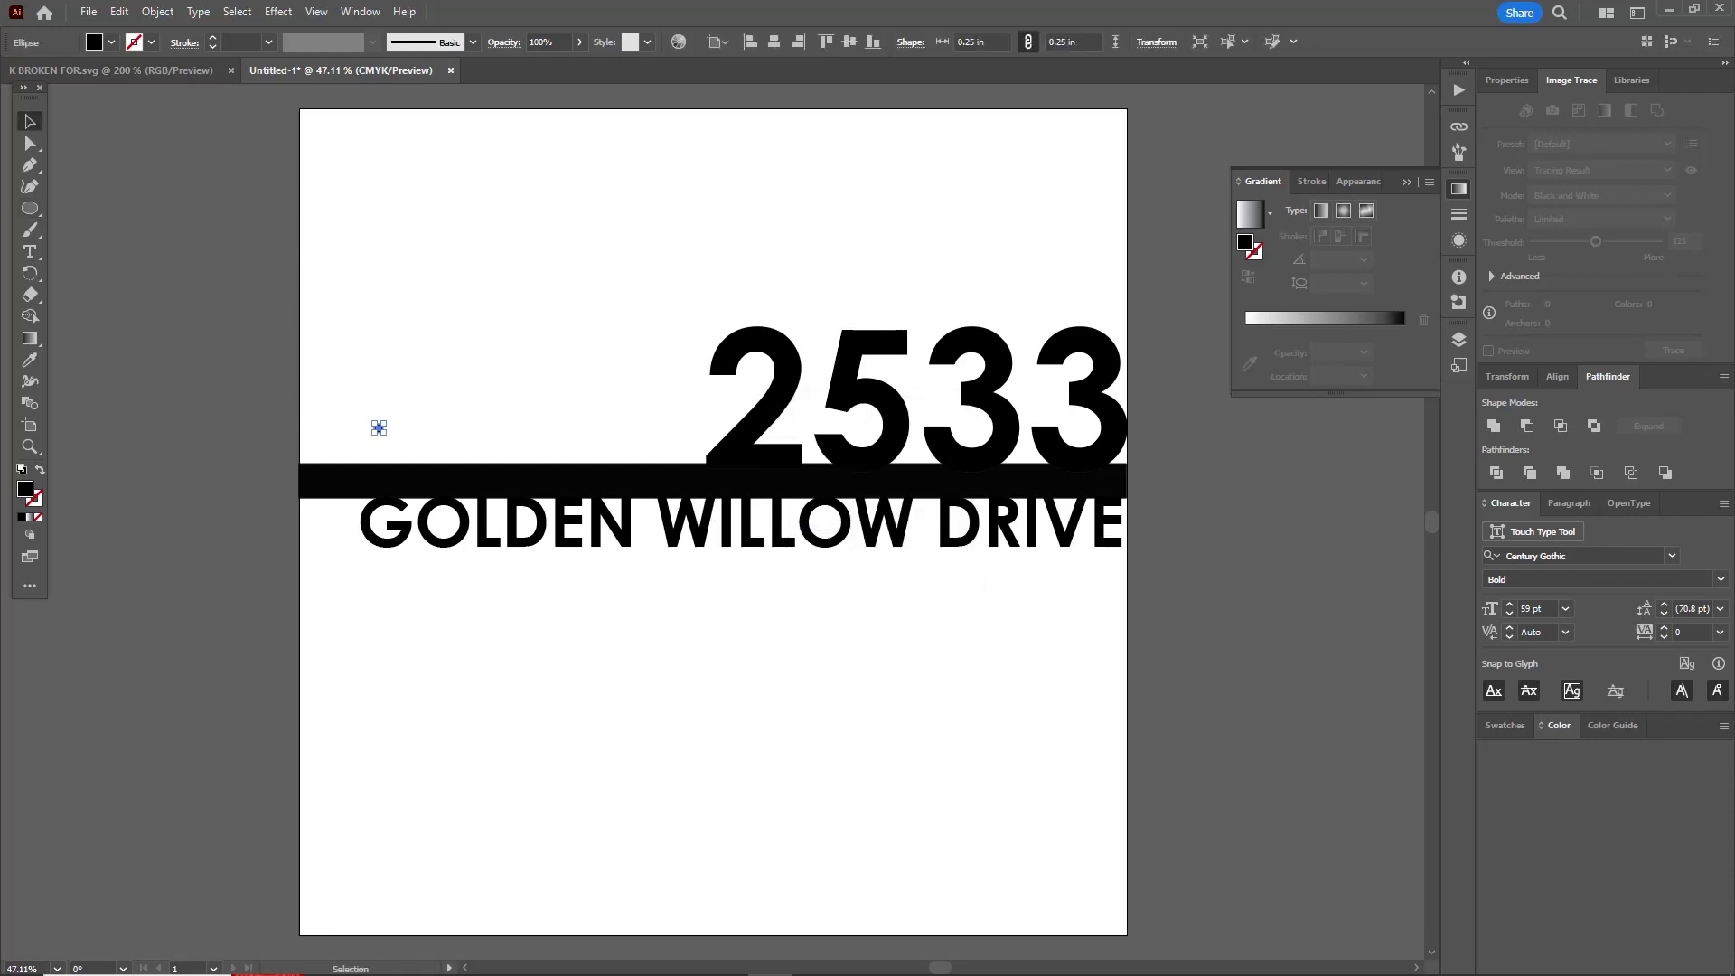
Fill the small circle with light blue and place one at each end of the bar as mounting holes
click(111, 41)
click(100, 72)
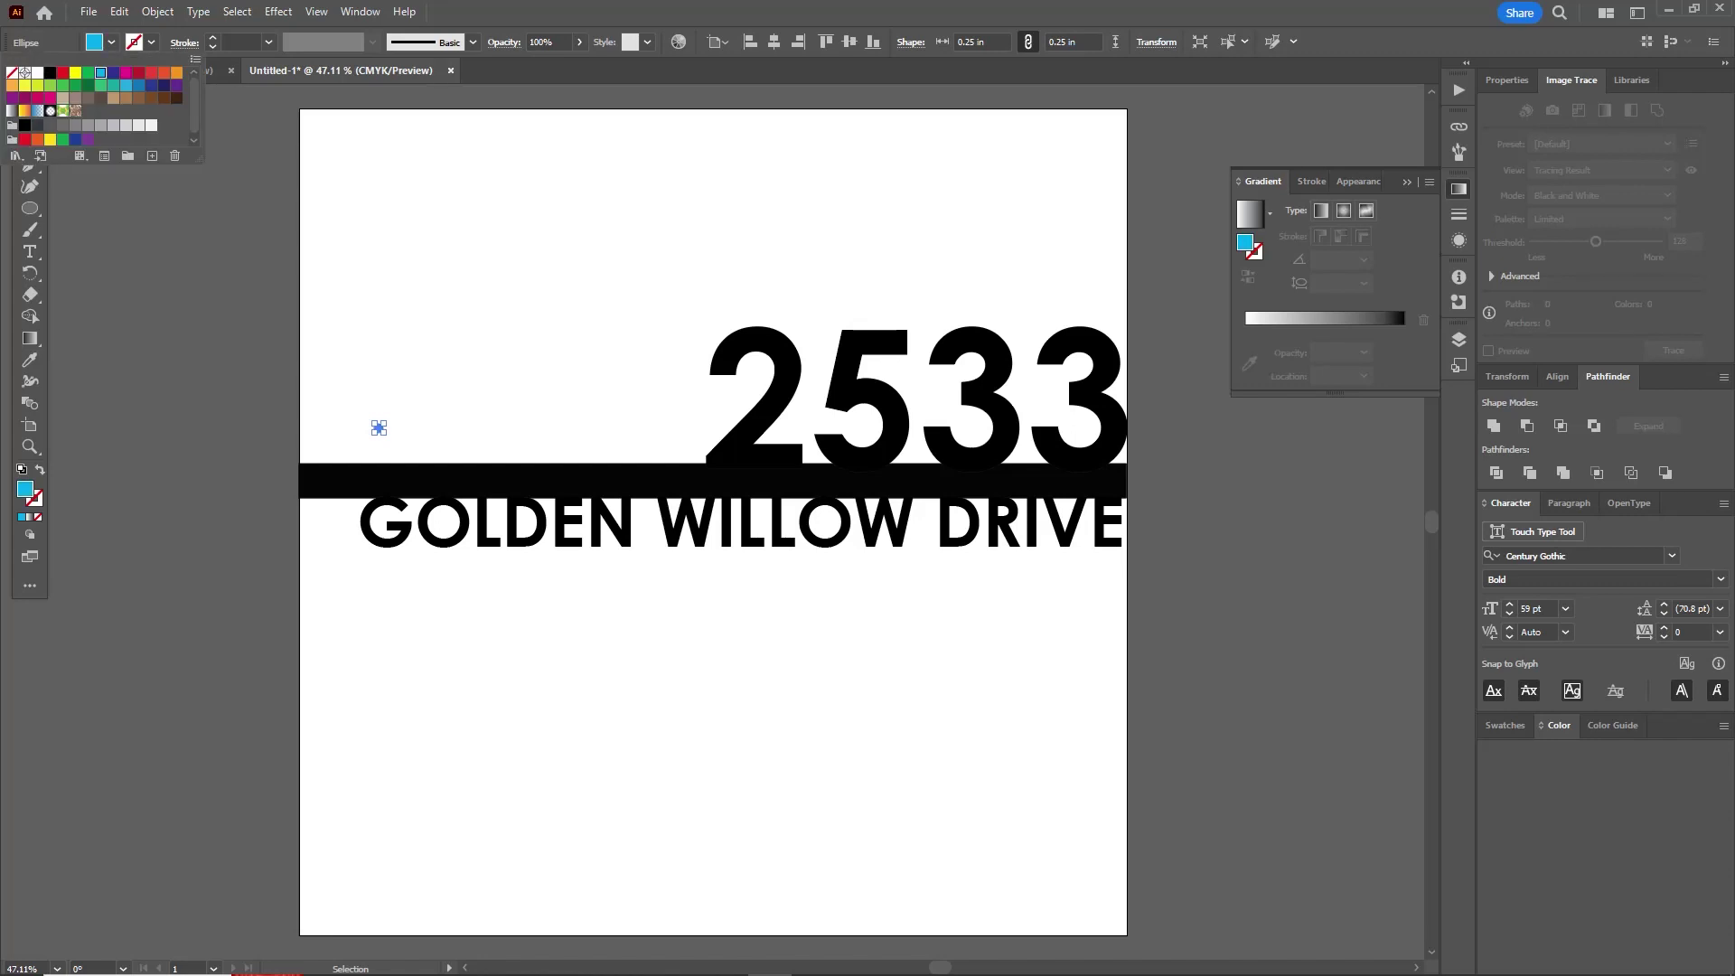
key(Escape)
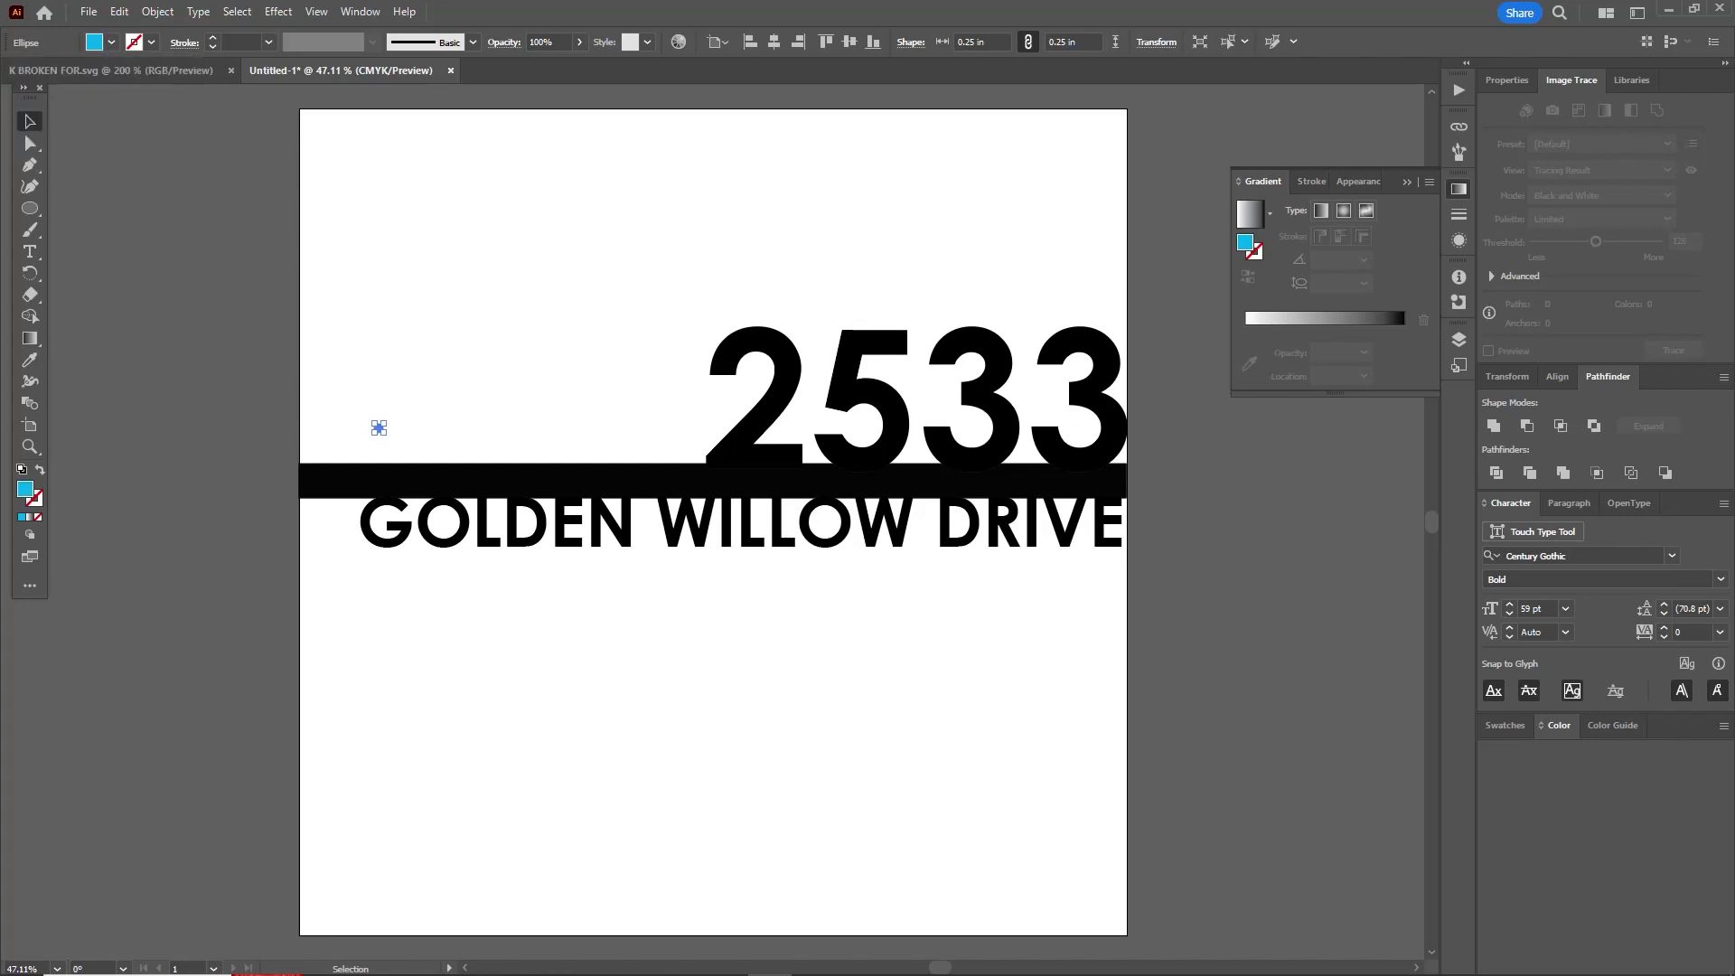
drag(378, 427, 1113, 481)
key(ctrl+shift+a)
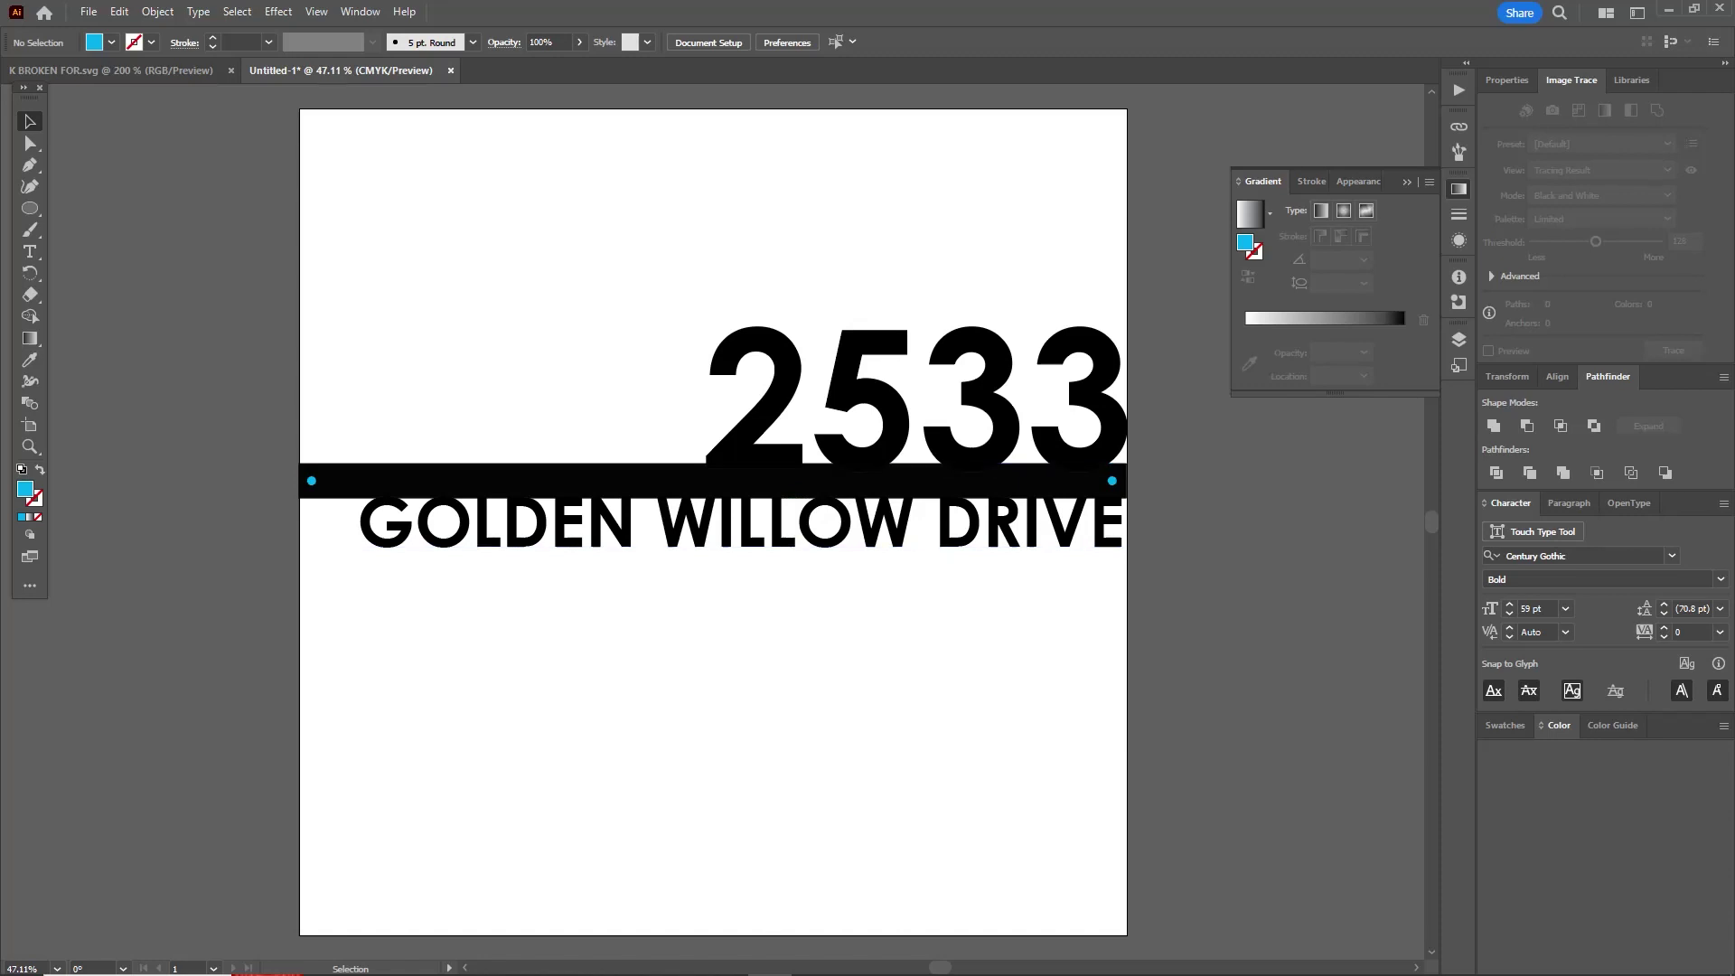
Convert the house number and the street name text objects to outlines
click(894, 425)
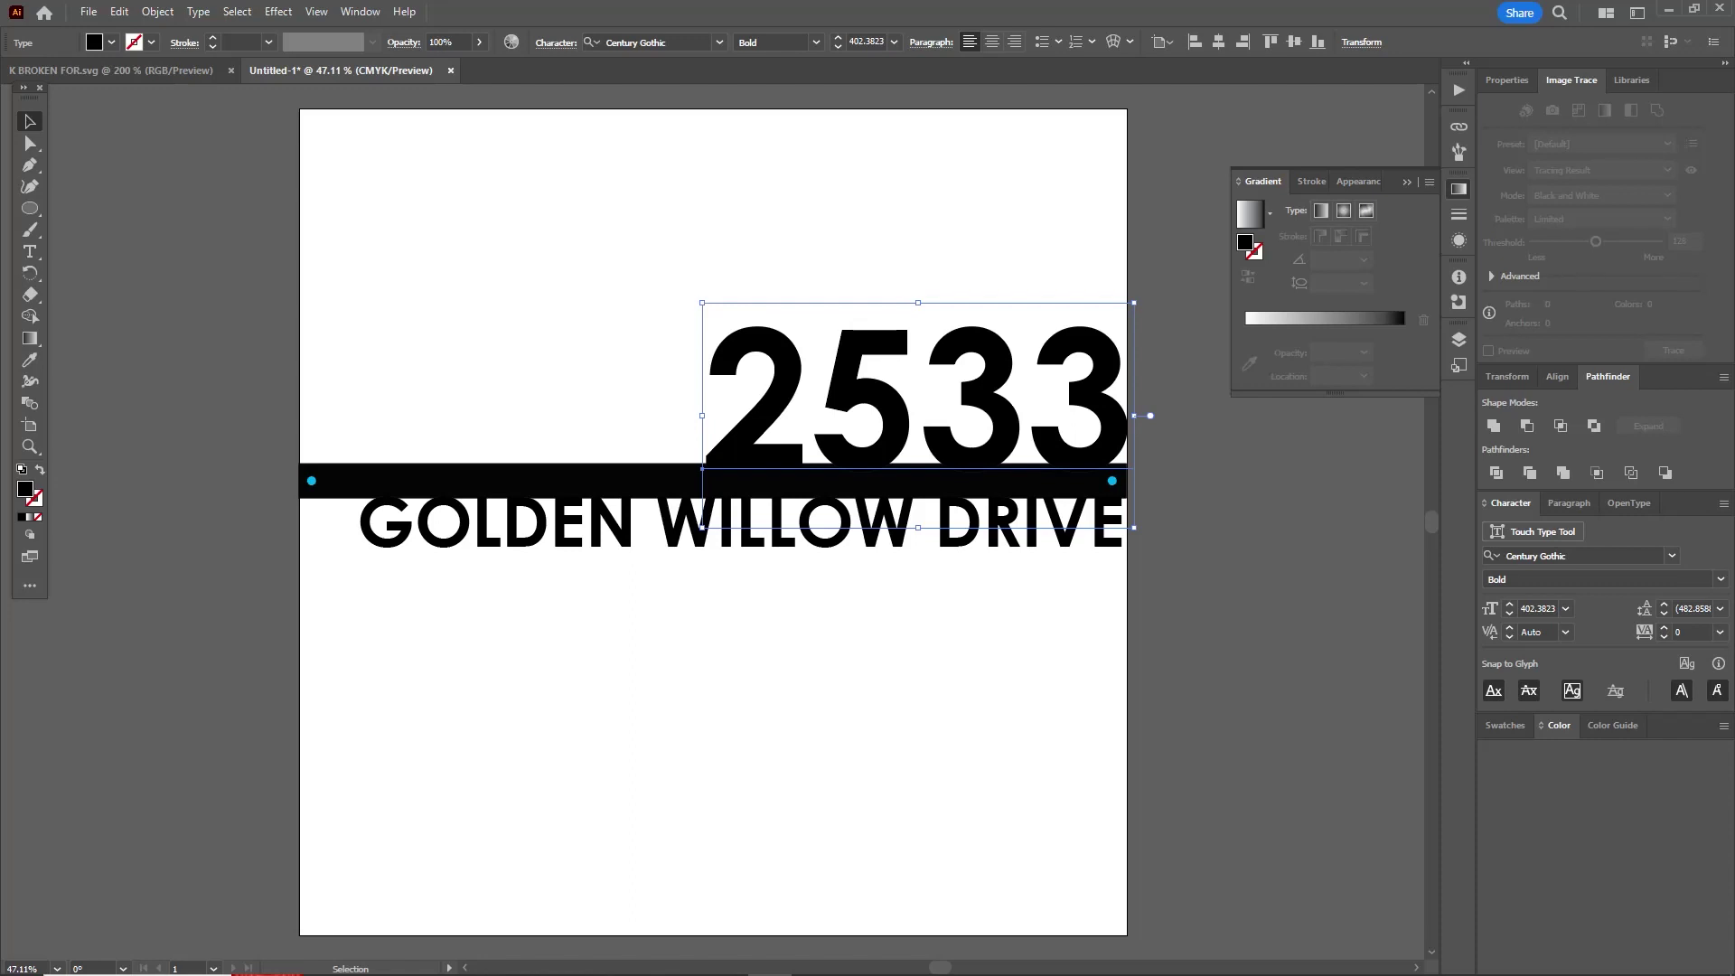
key(ctrl+shift+o)
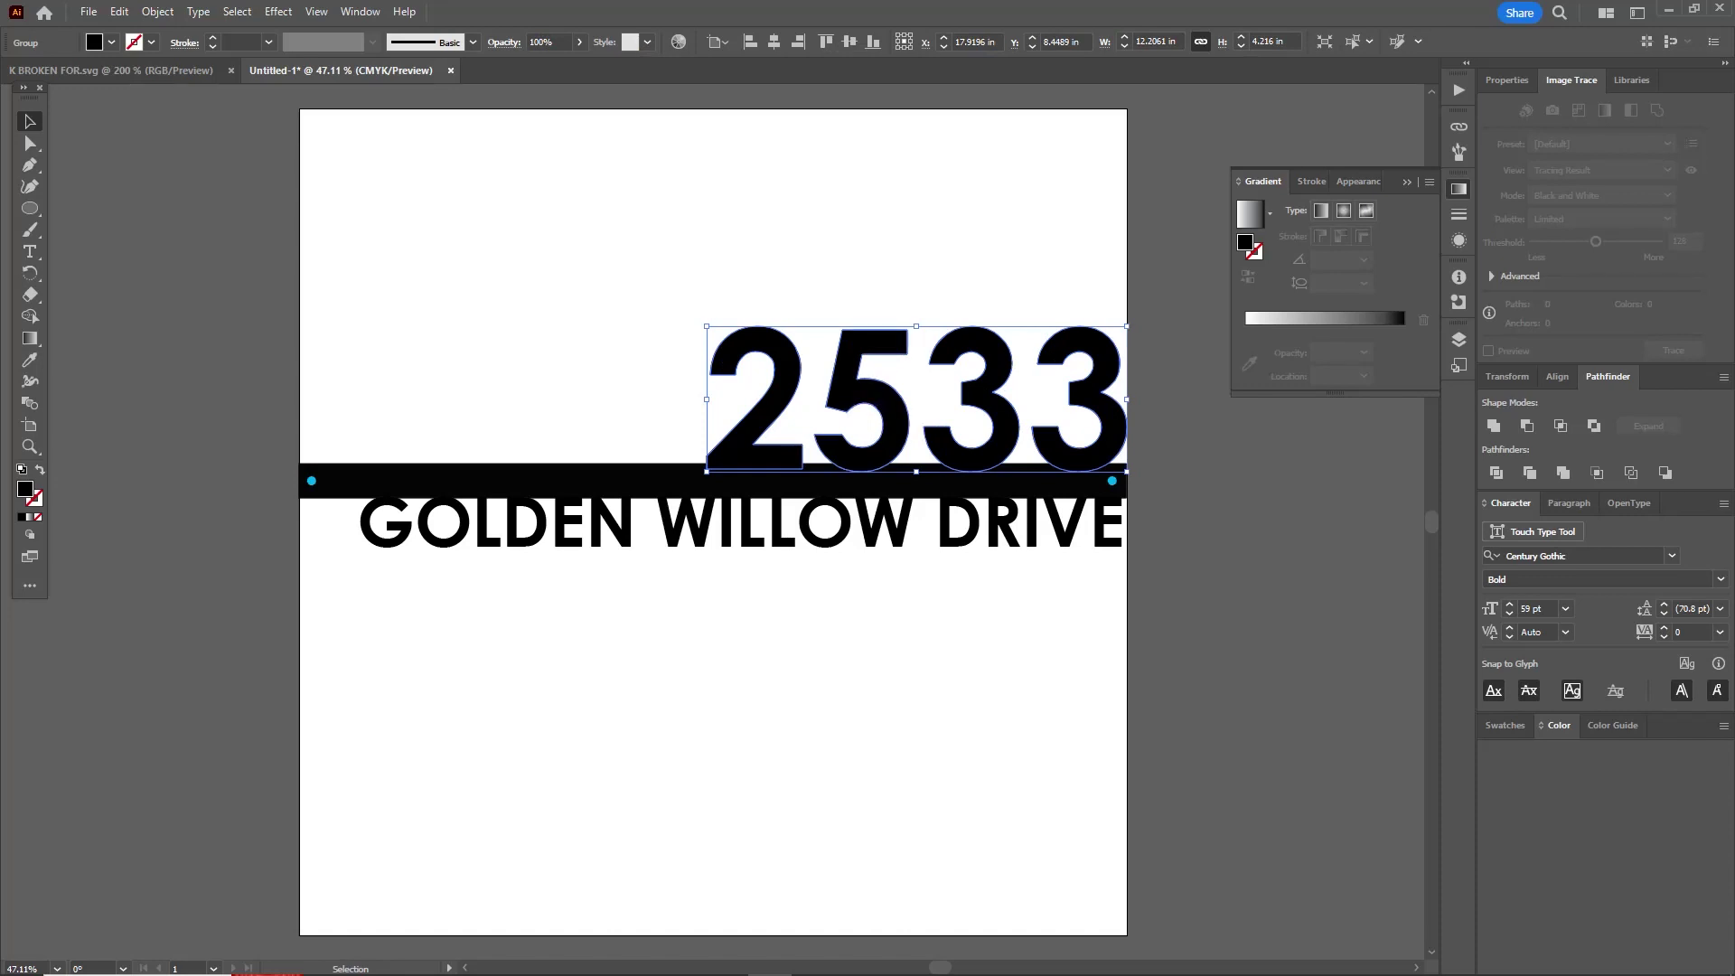
key(ctrl+shift+a)
click(741, 524)
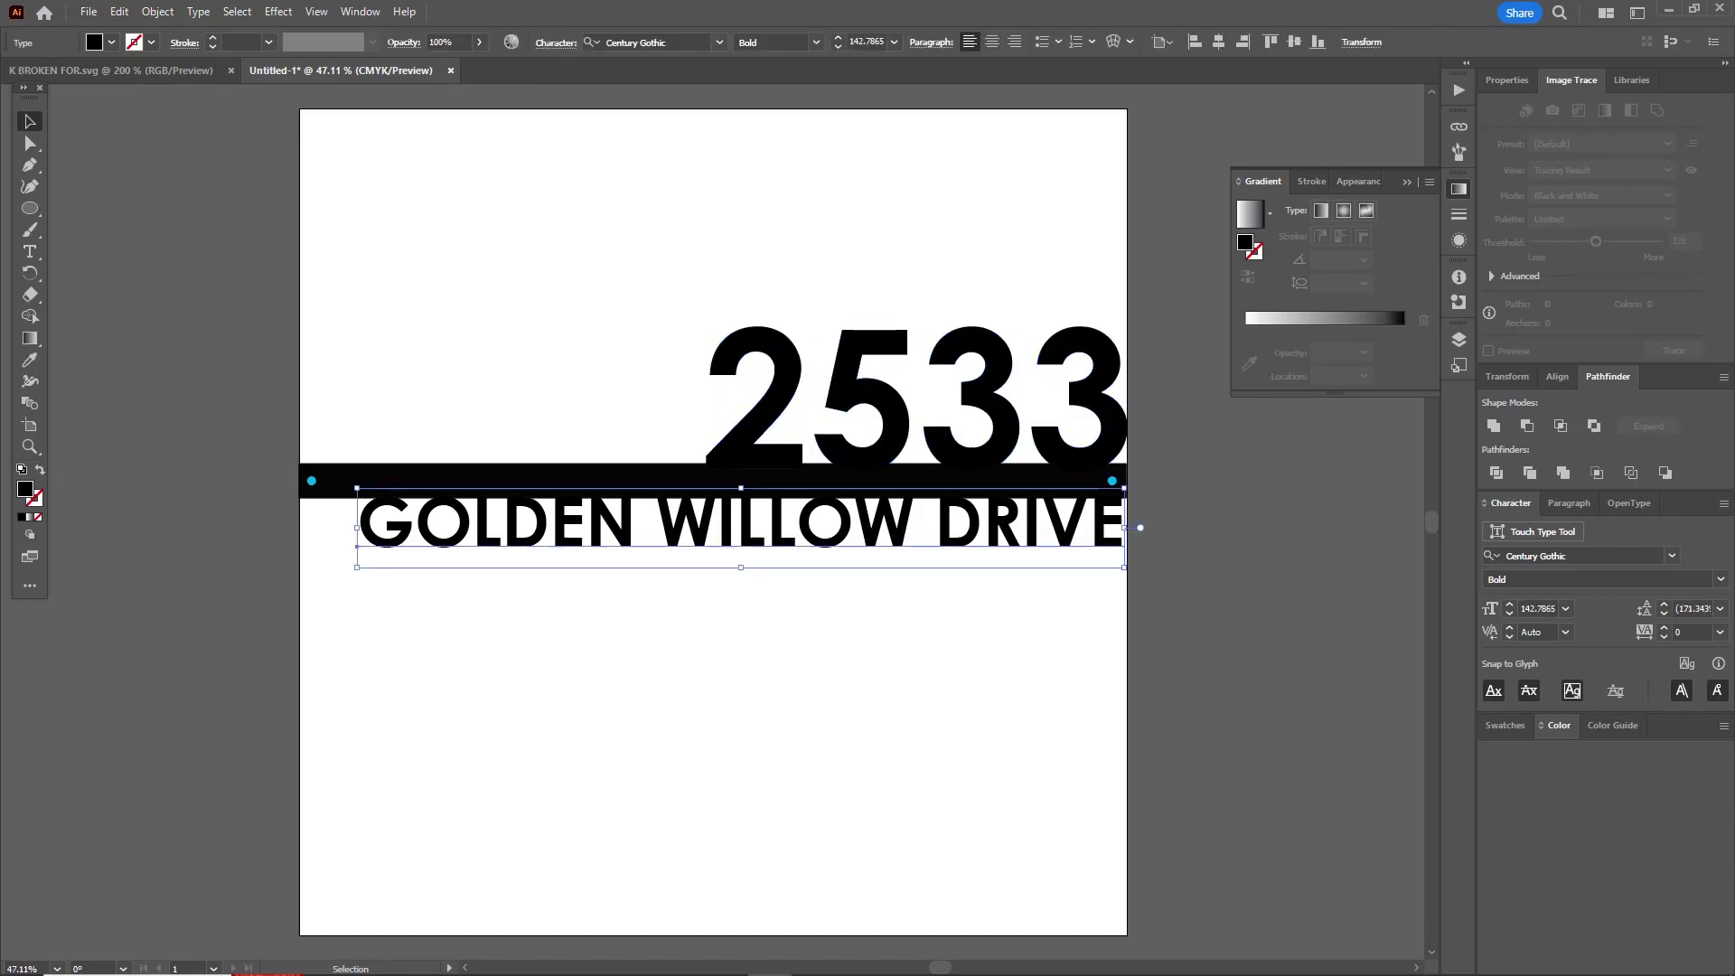
key(ctrl+shift+o)
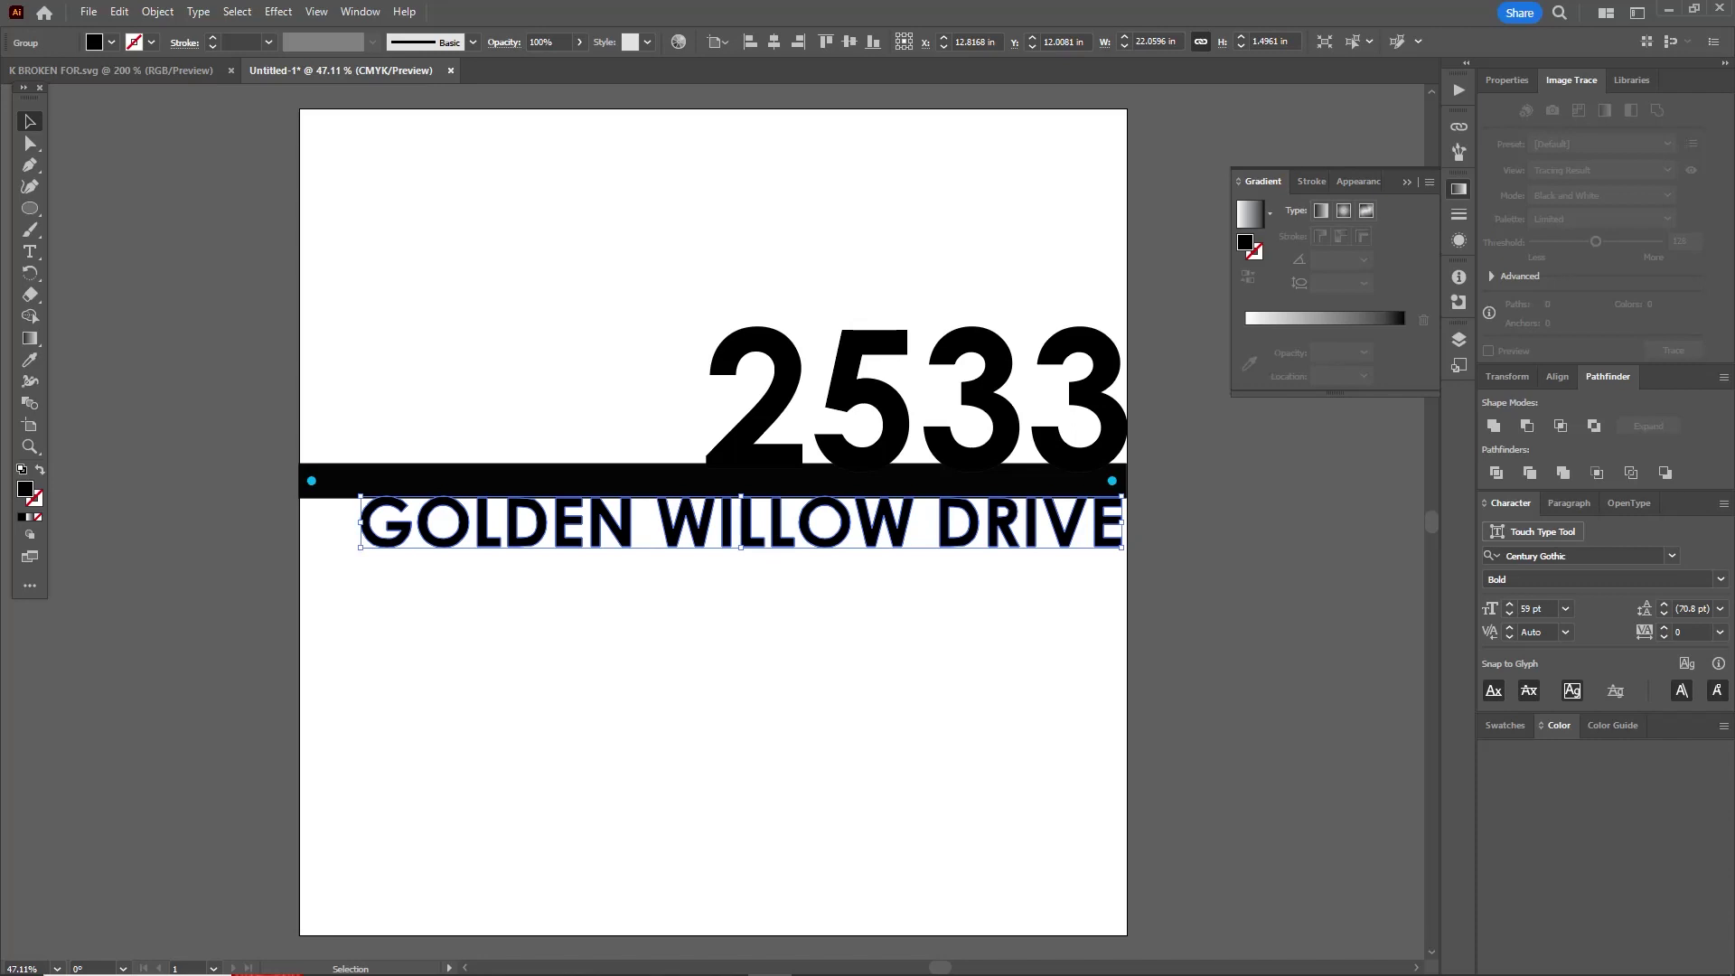
key(ctrl+shift+a)
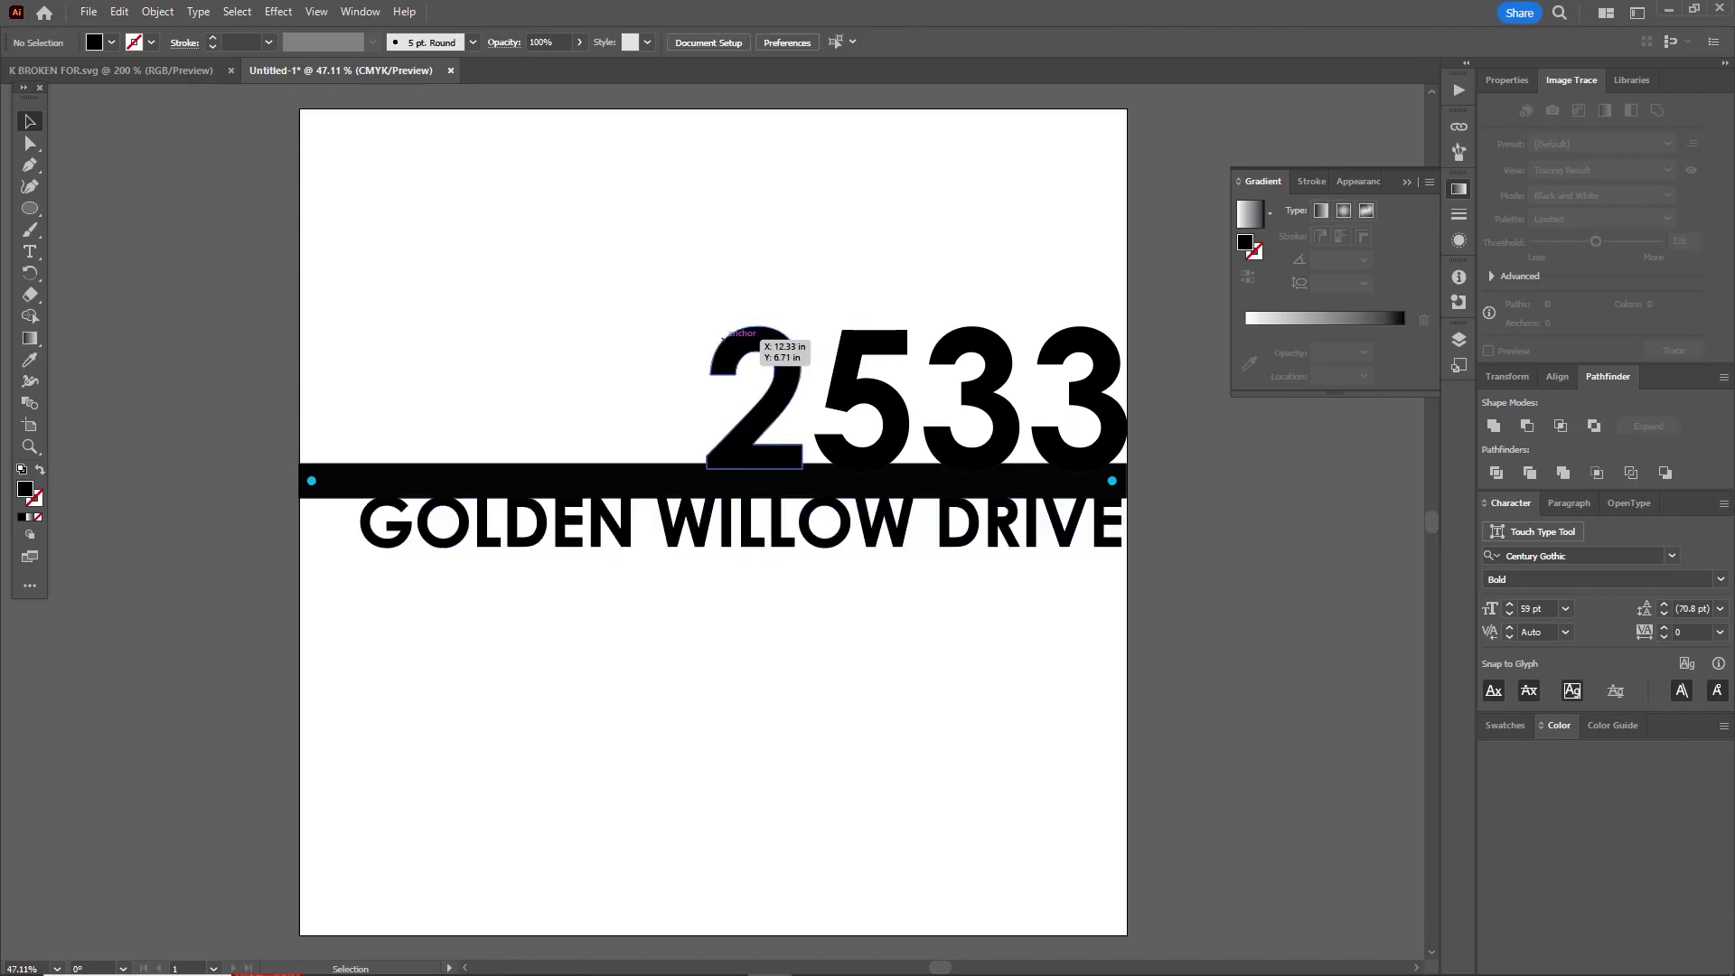
Unite the outlined house number, the bar and the outlined street name into one shape, leaving out the two mounting-hole circles
click(774, 352)
shift+click(567, 463)
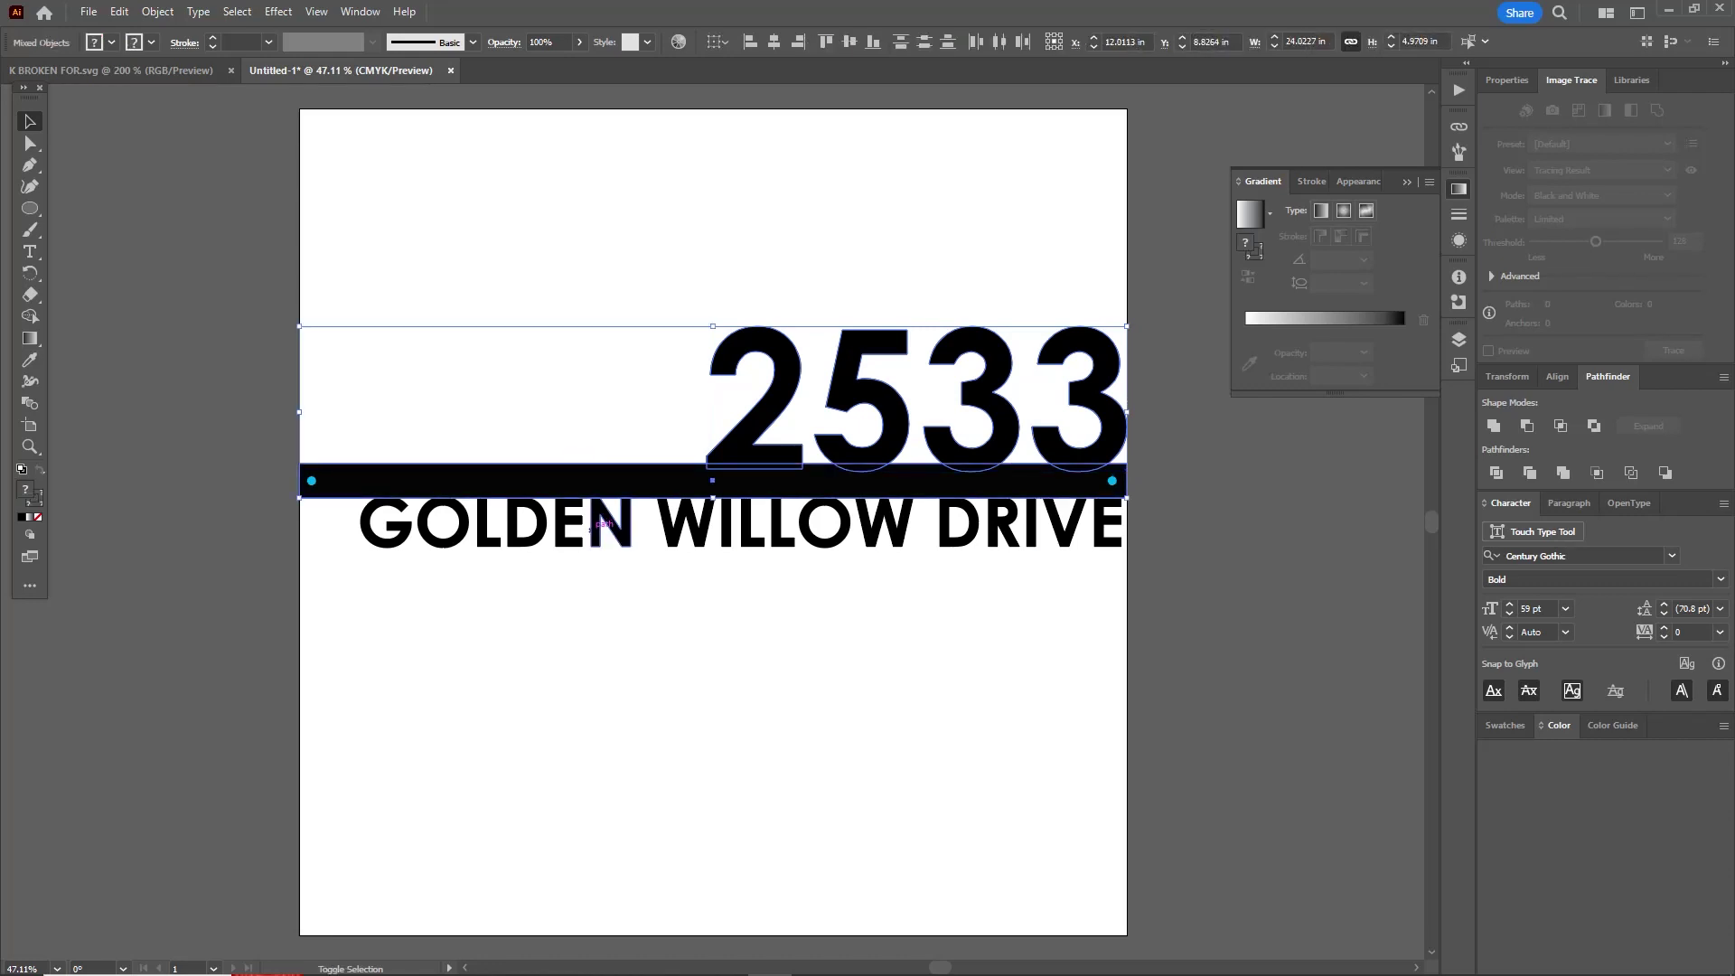
shift+click(591, 529)
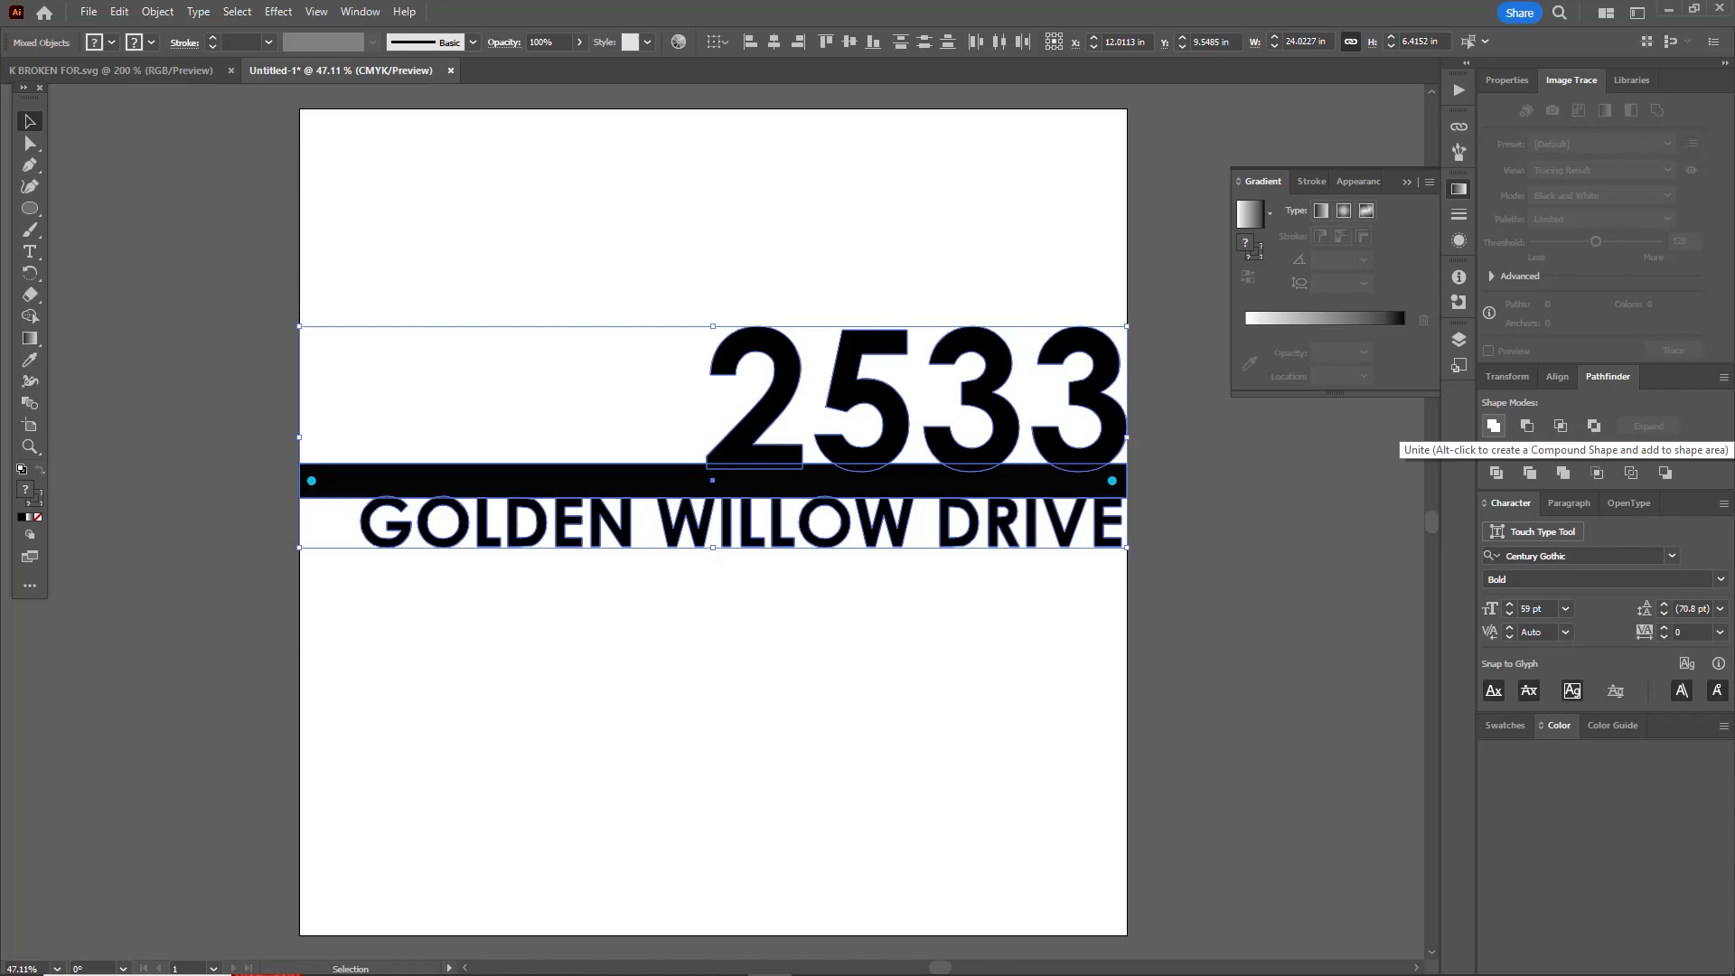
click(1492, 425)
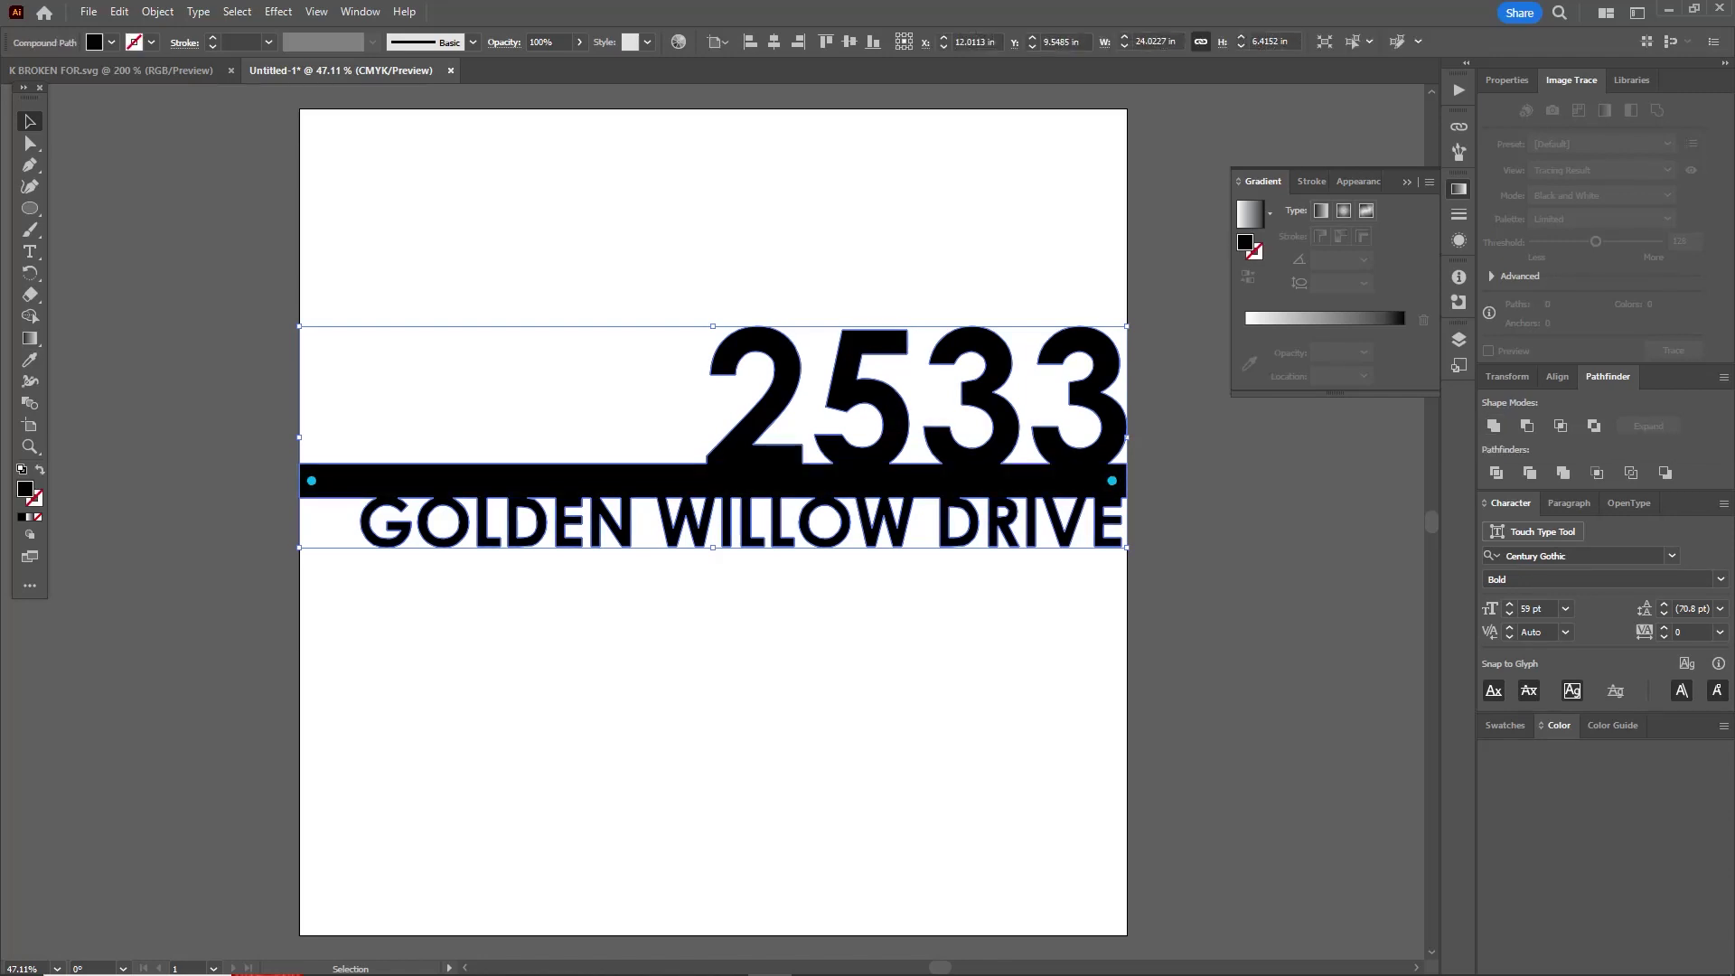
Try moving the united sign away from the mounting-hole circles as one piece, and undo the move
drag(944, 488, 858, 598)
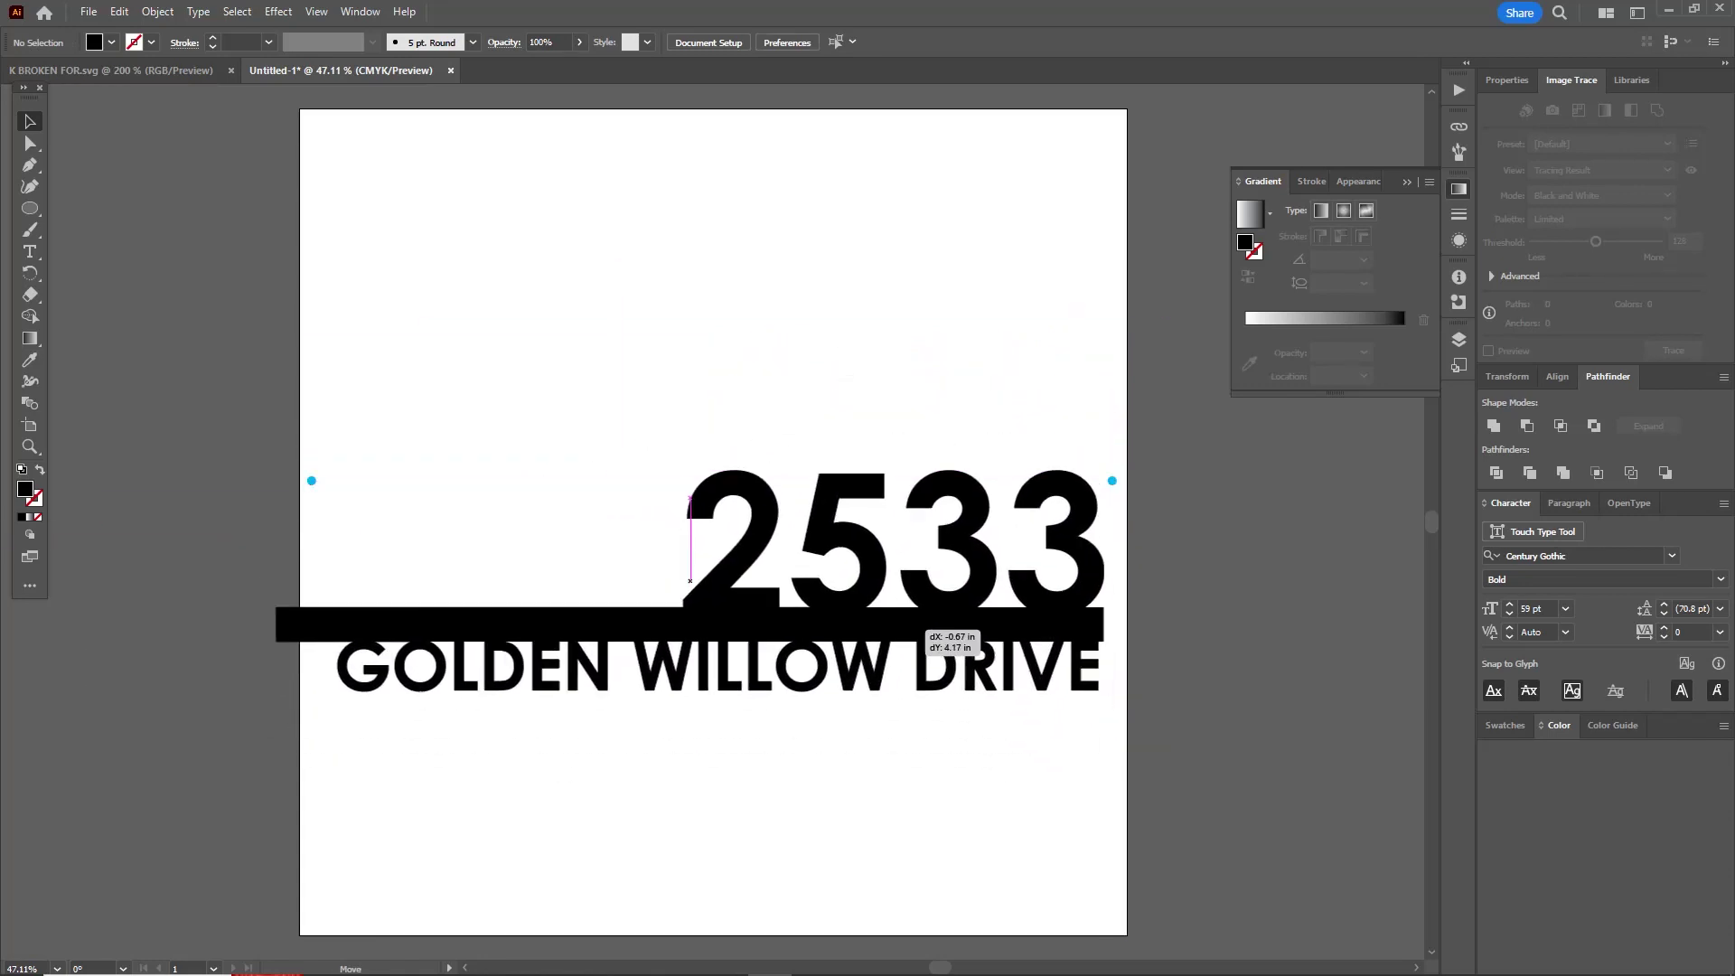
mouse_move(923, 625)
mouse_down()
mouse_move(924, 663)
mouse_move(932, 636)
mouse_up()
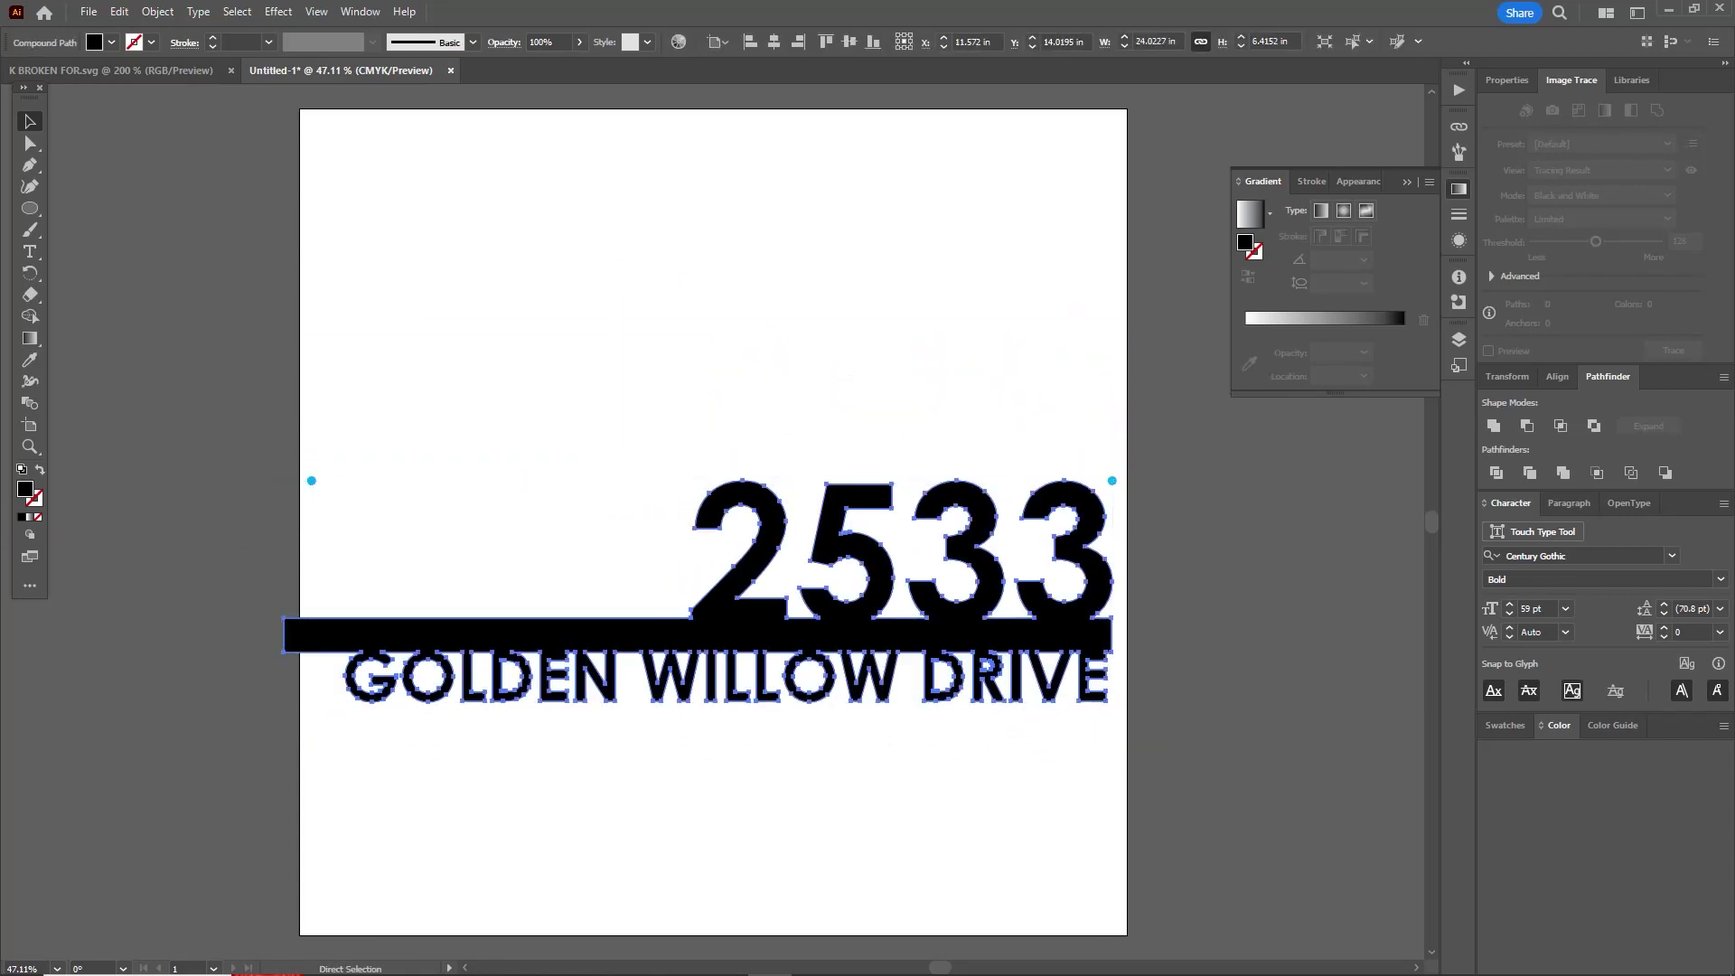
key(ctrl+z)
click(1152, 456)
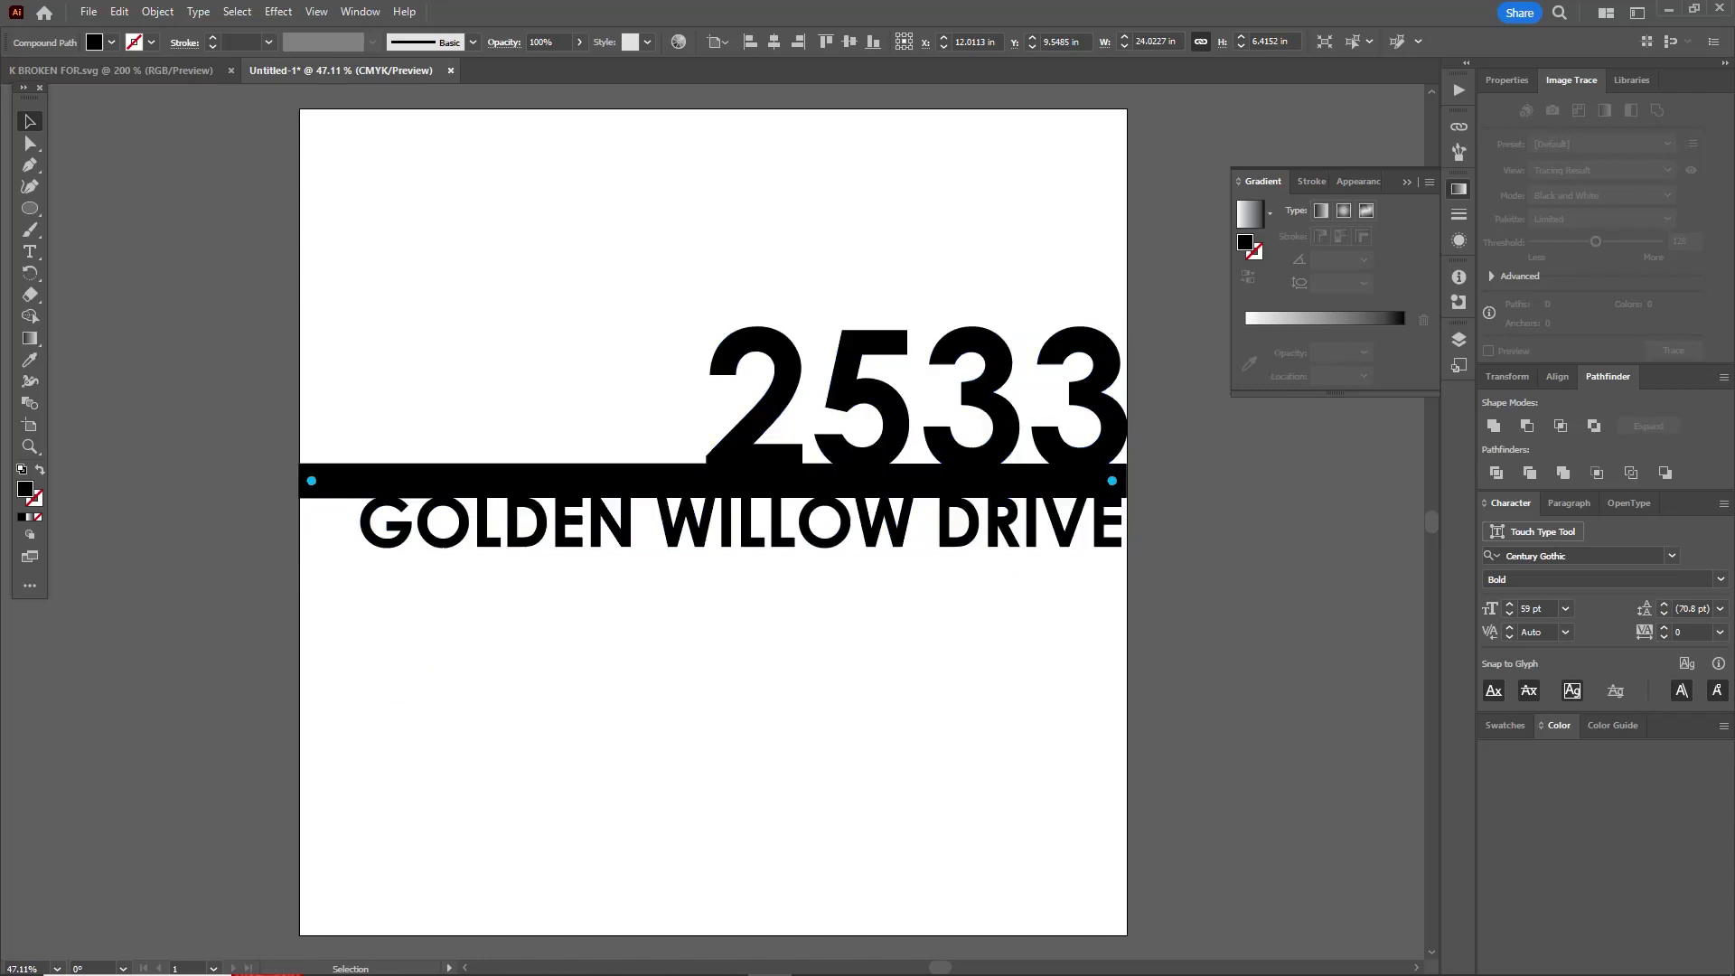
Subtract both mounting-hole circles from the sign with Minus Front, and shift the whole sign slightly down the artboard to X 12 in
key(ctrl+shift+a)
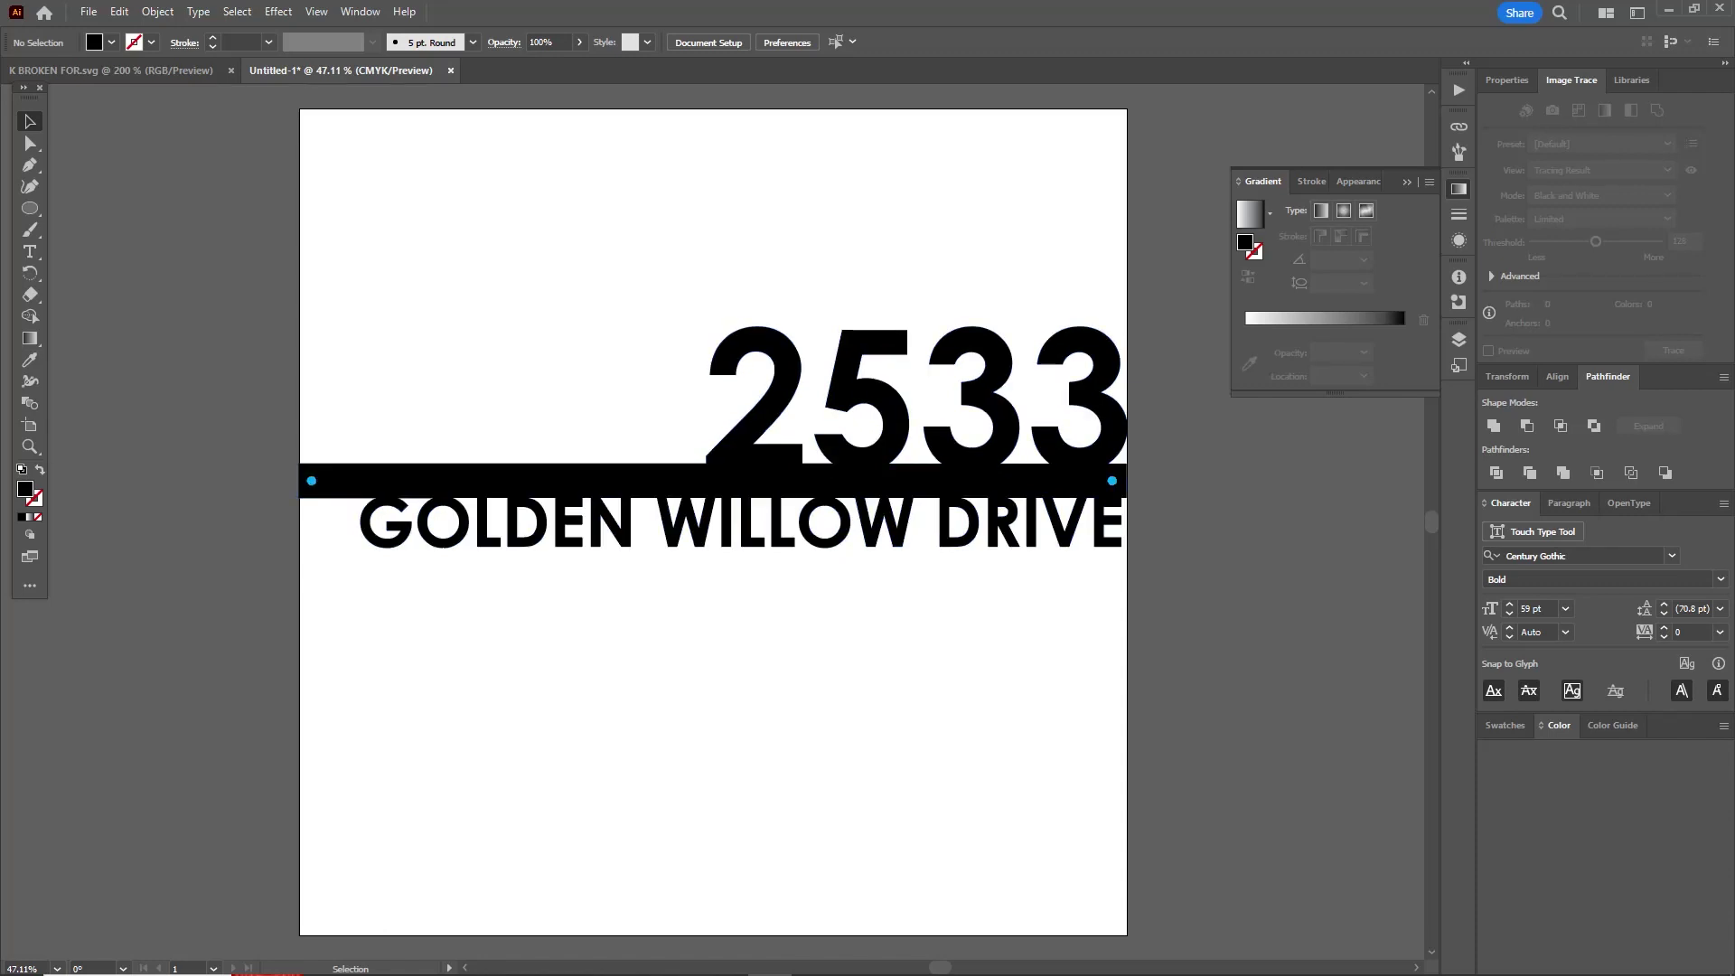
drag(299, 250, 1128, 599)
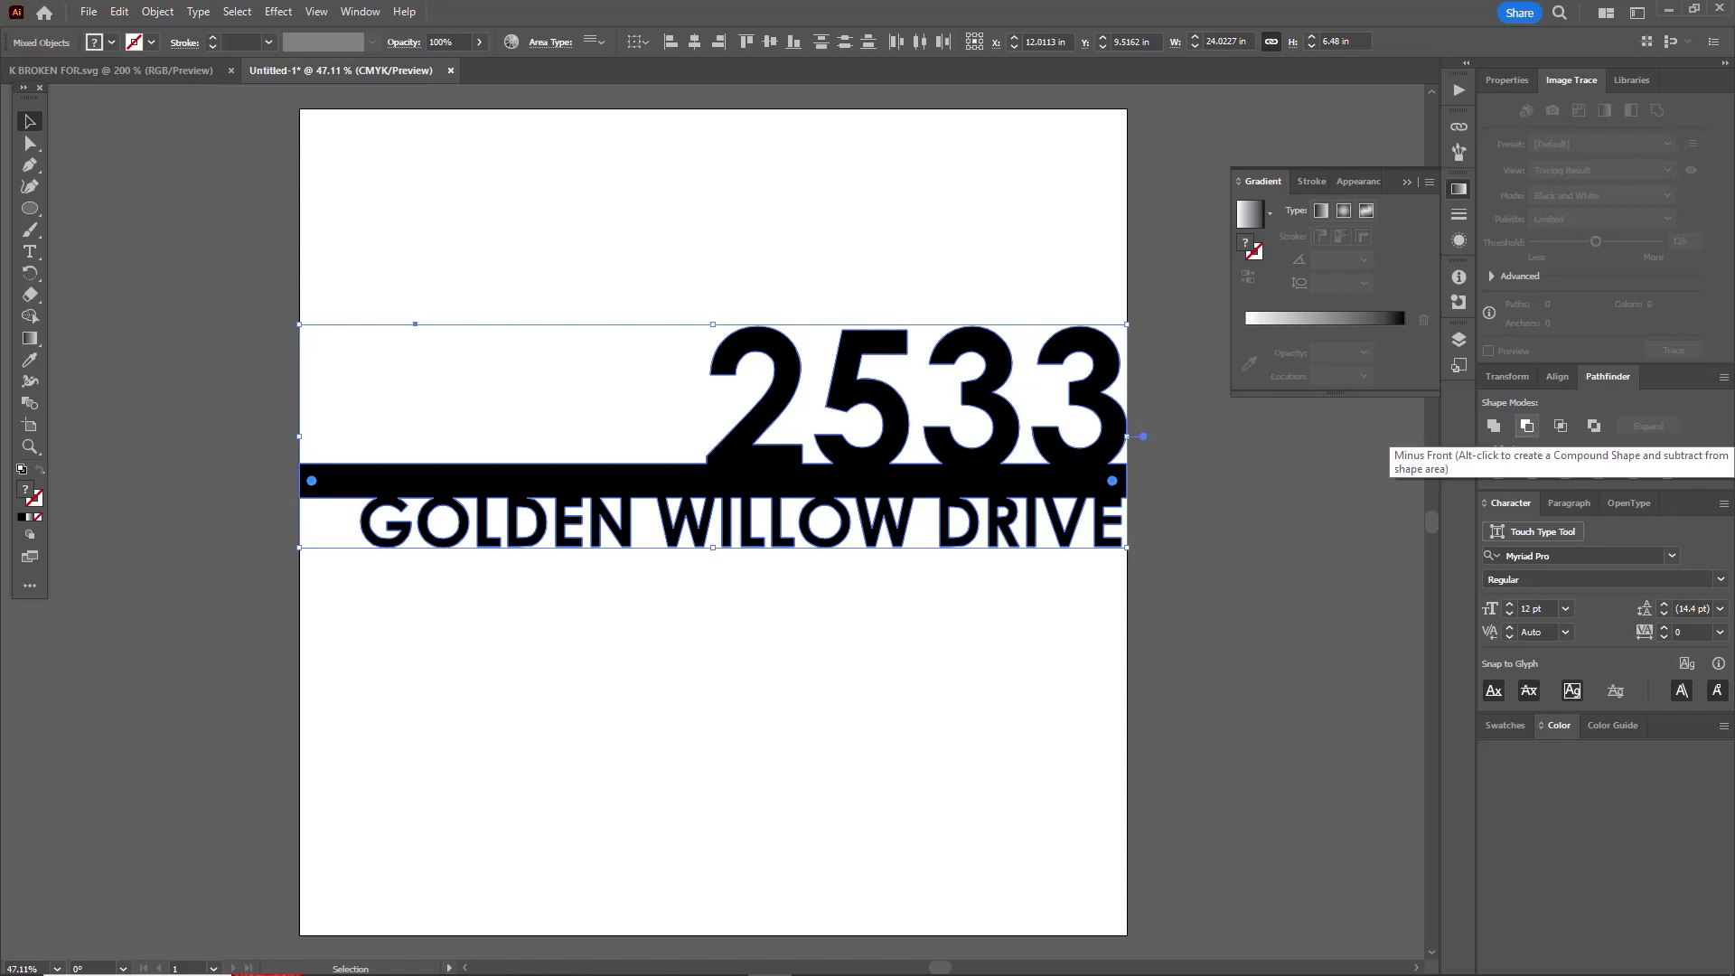
click(1526, 425)
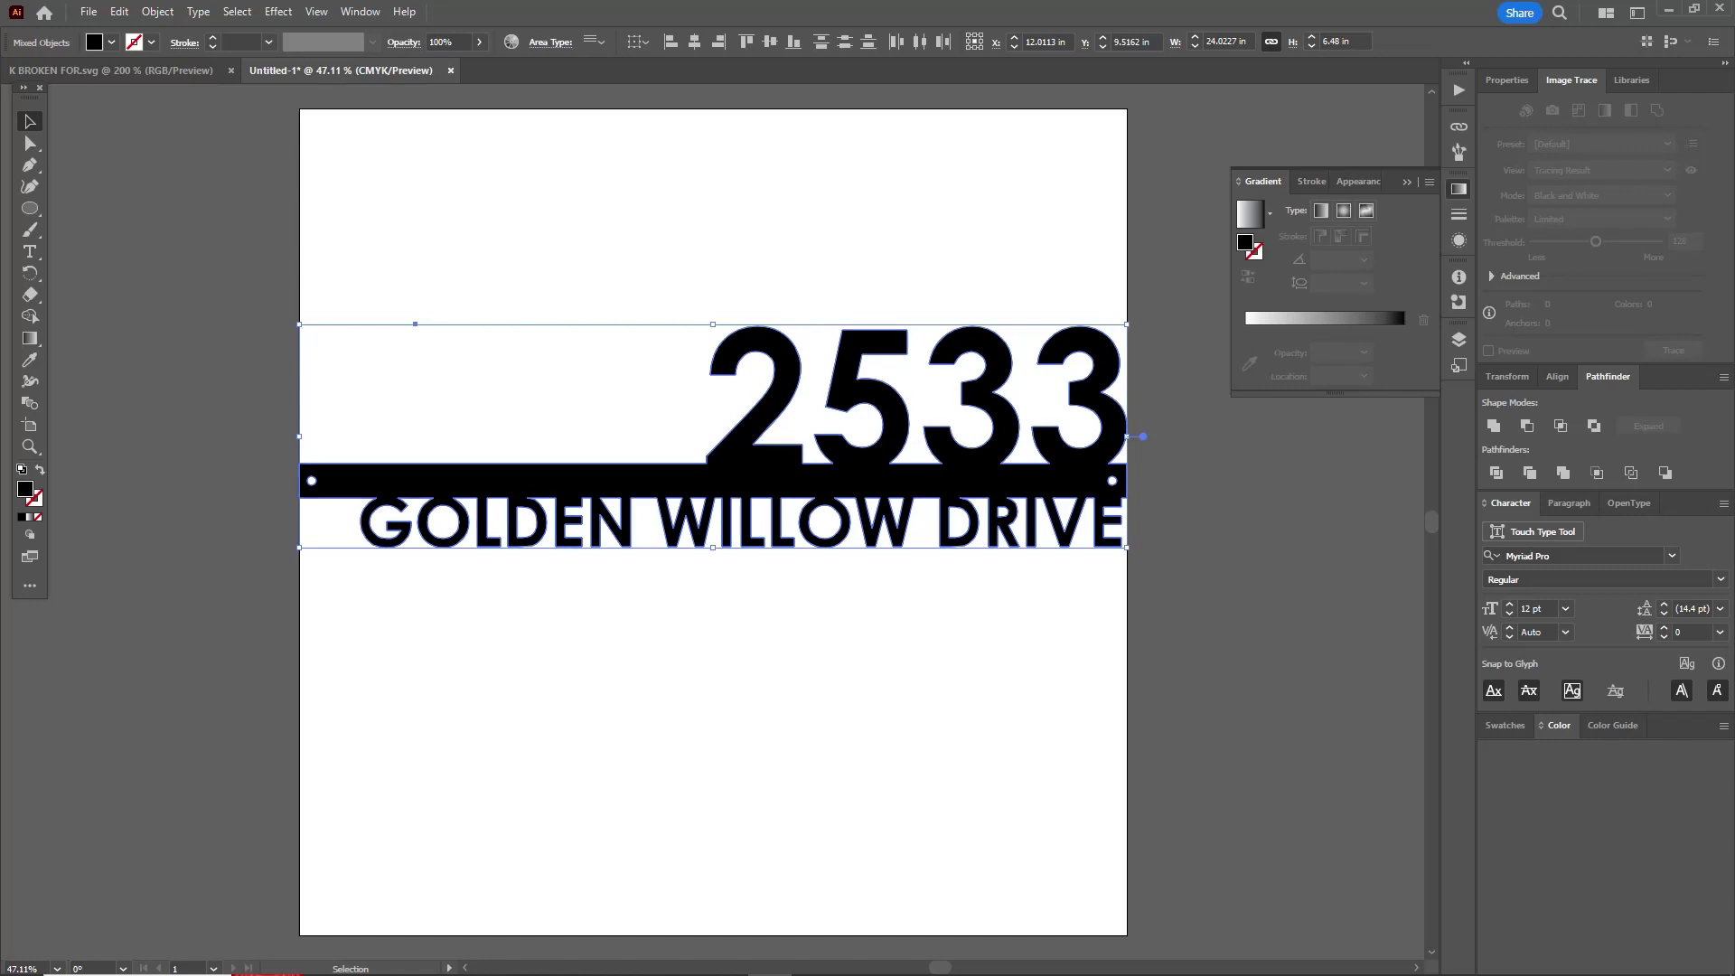
mouse_move(817, 481)
mouse_down()
mouse_move(734, 496)
mouse_move(962, 562)
mouse_move(809, 553)
mouse_move(786, 535)
mouse_move(884, 526)
mouse_move(833, 493)
mouse_up()
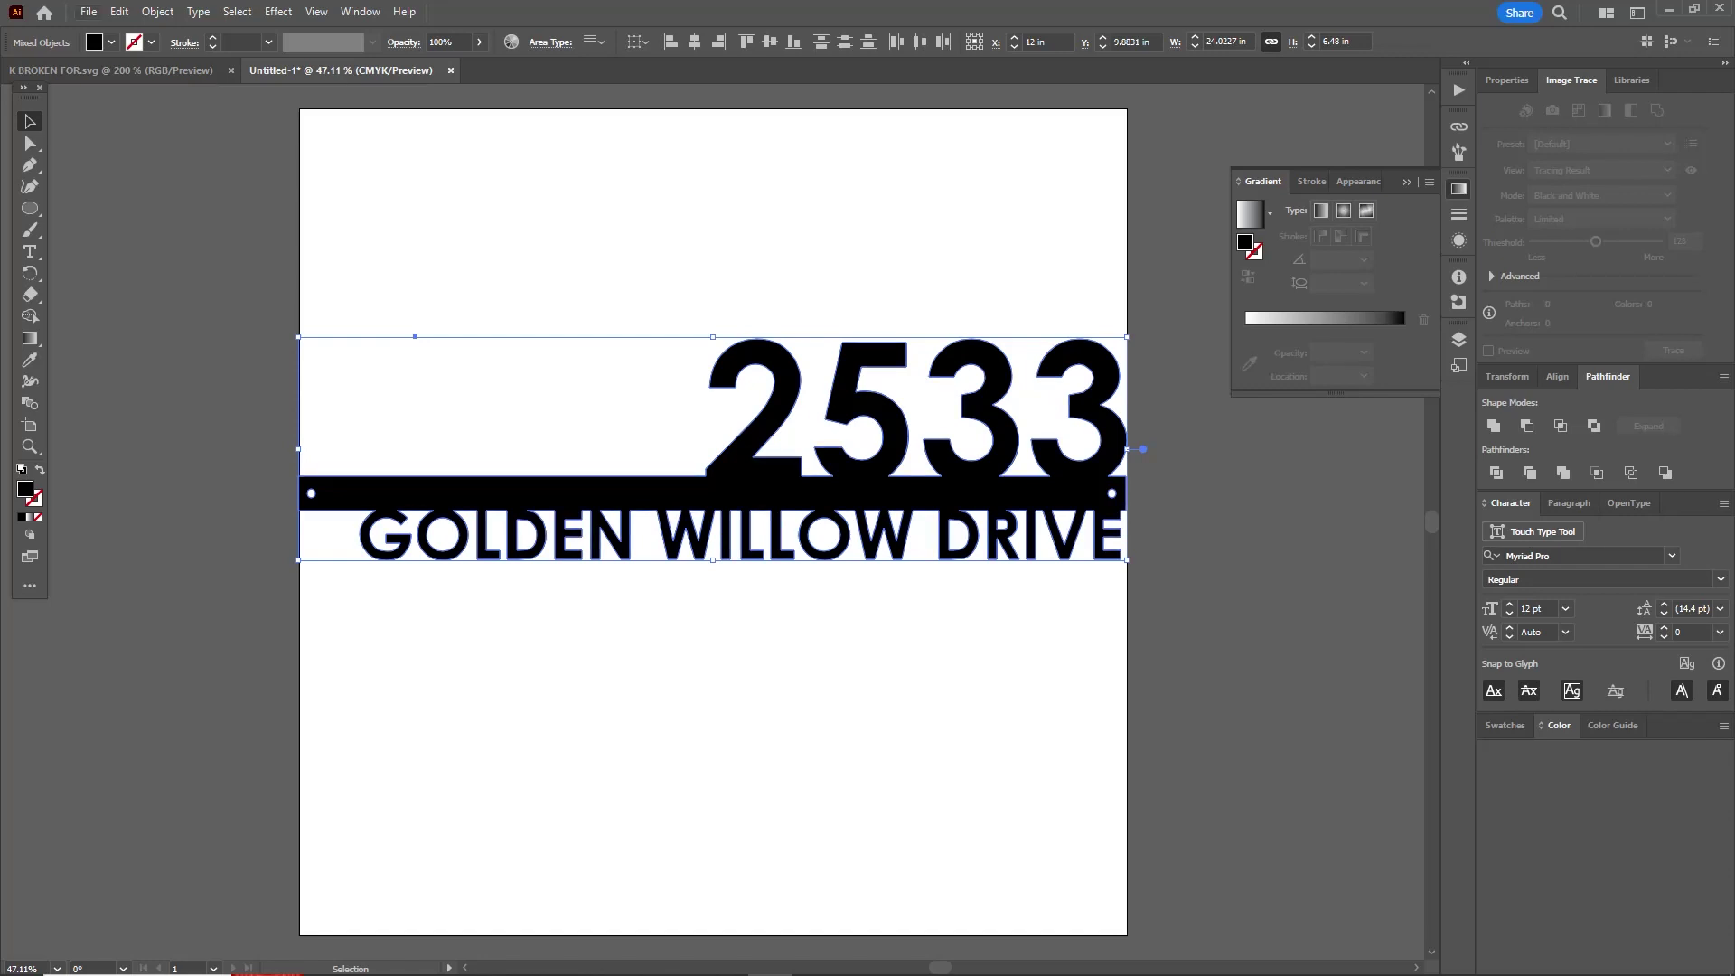
Start saving the document under a new name and set its file type to SVG (*.SVG)
click(87, 12)
key(Return)
key(Tab)
key(alt+Down)
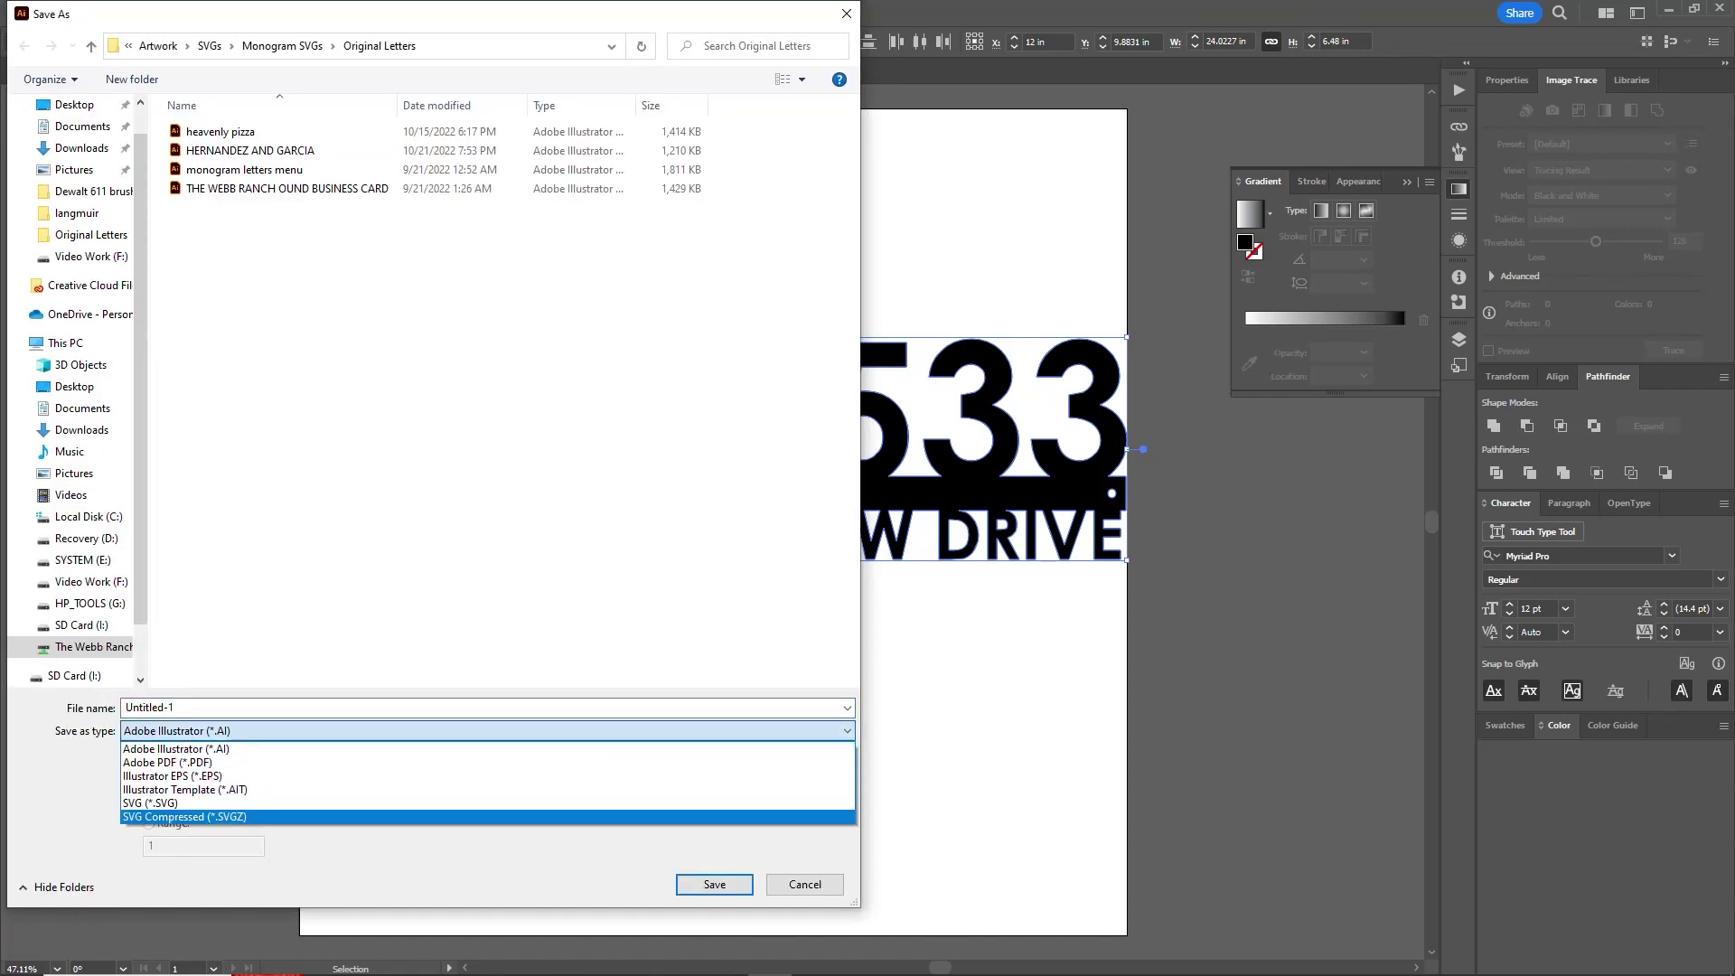
click(184, 816)
click(149, 708)
click(486, 730)
key(Down)
key(Down)
key(Down)
key(Down)
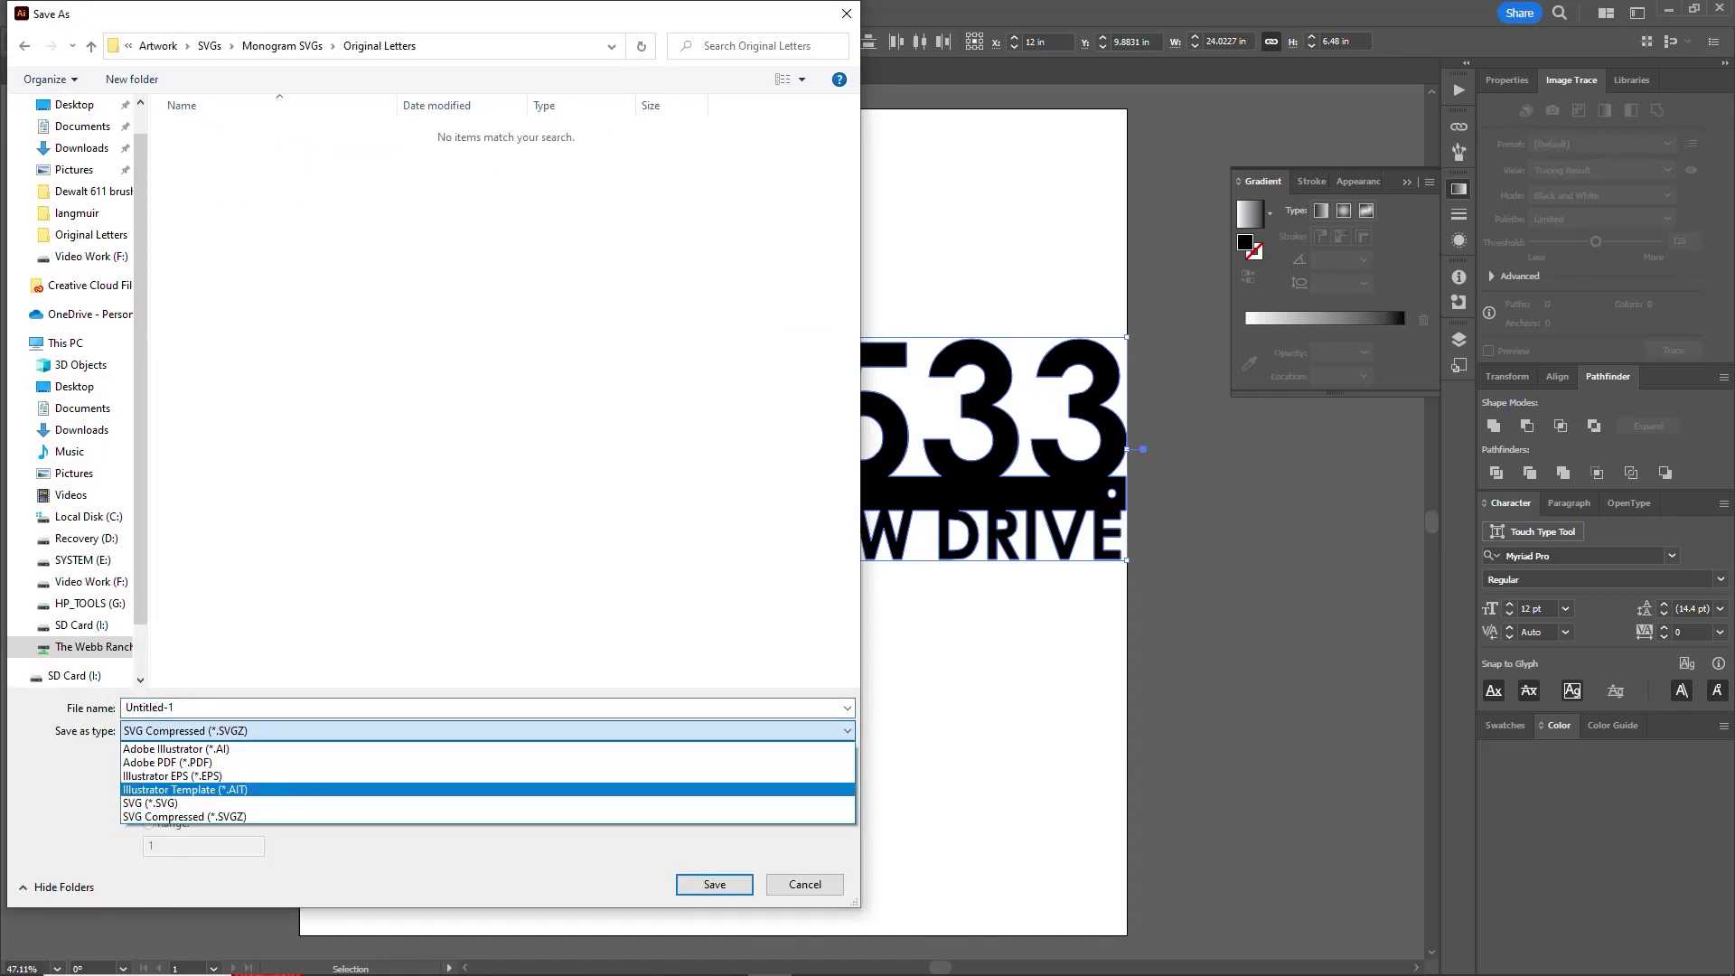
key(Return)
key(shift+Tab)
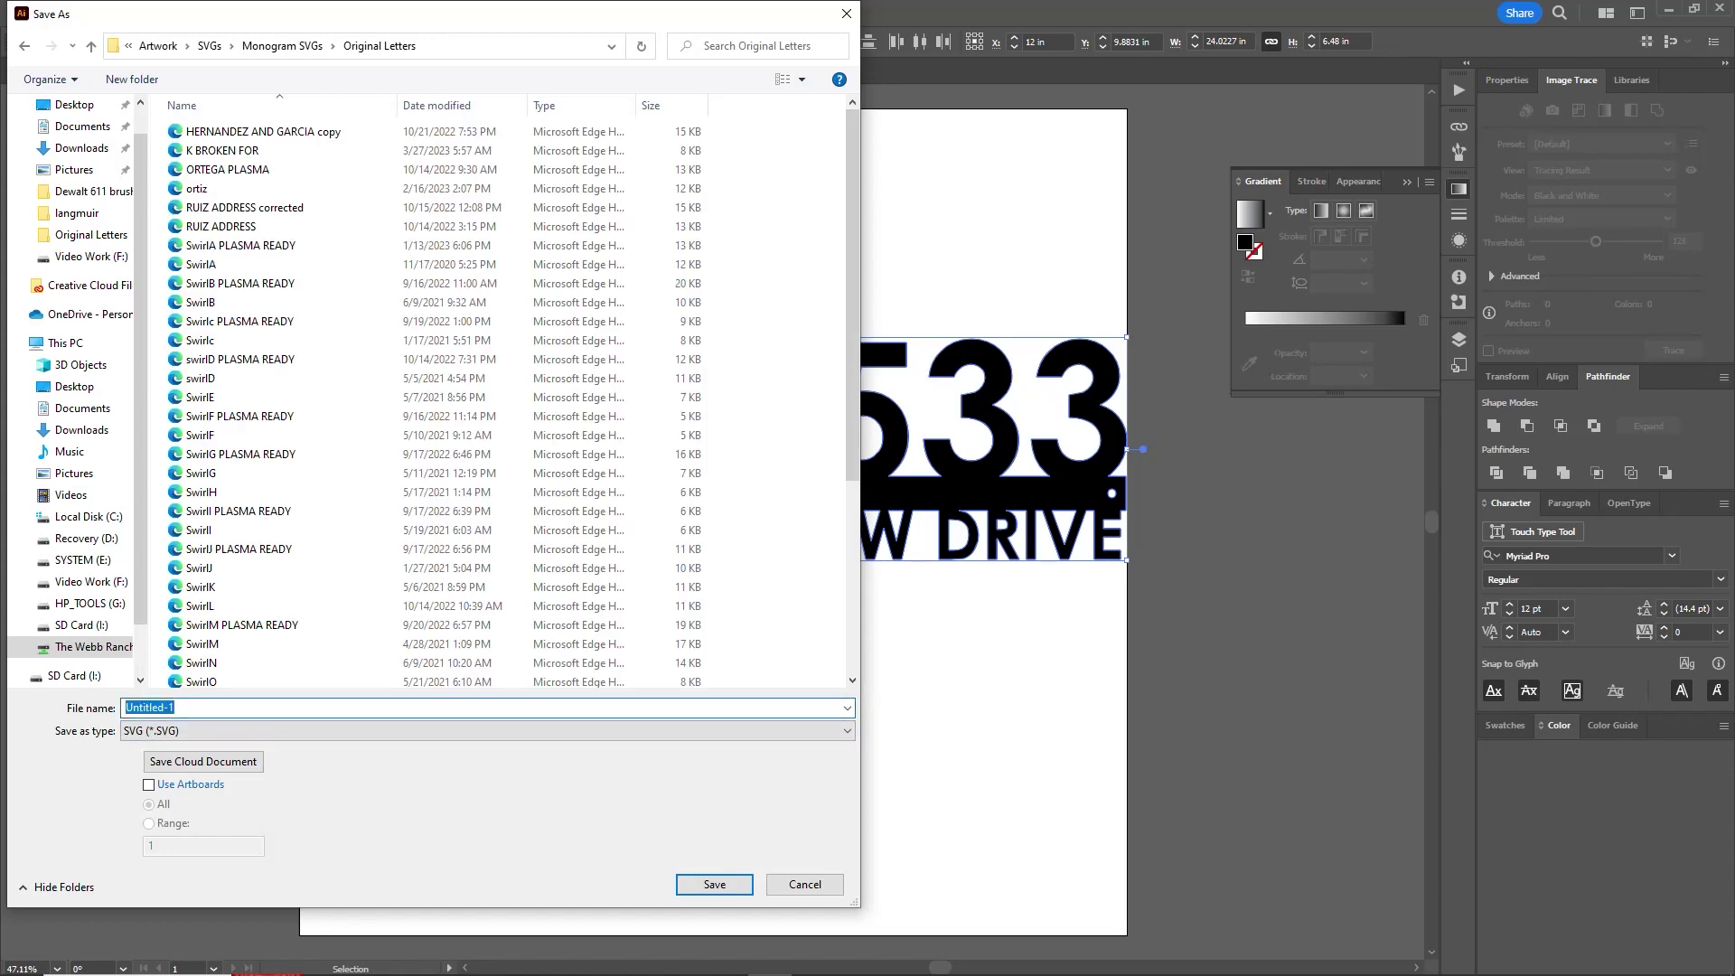
Name the file TEST ADDRESS and save it in the SVGs folder two levels above Original Letters
text(TEST ADDRESS)
key(alt+Up)
key(alt+Up)
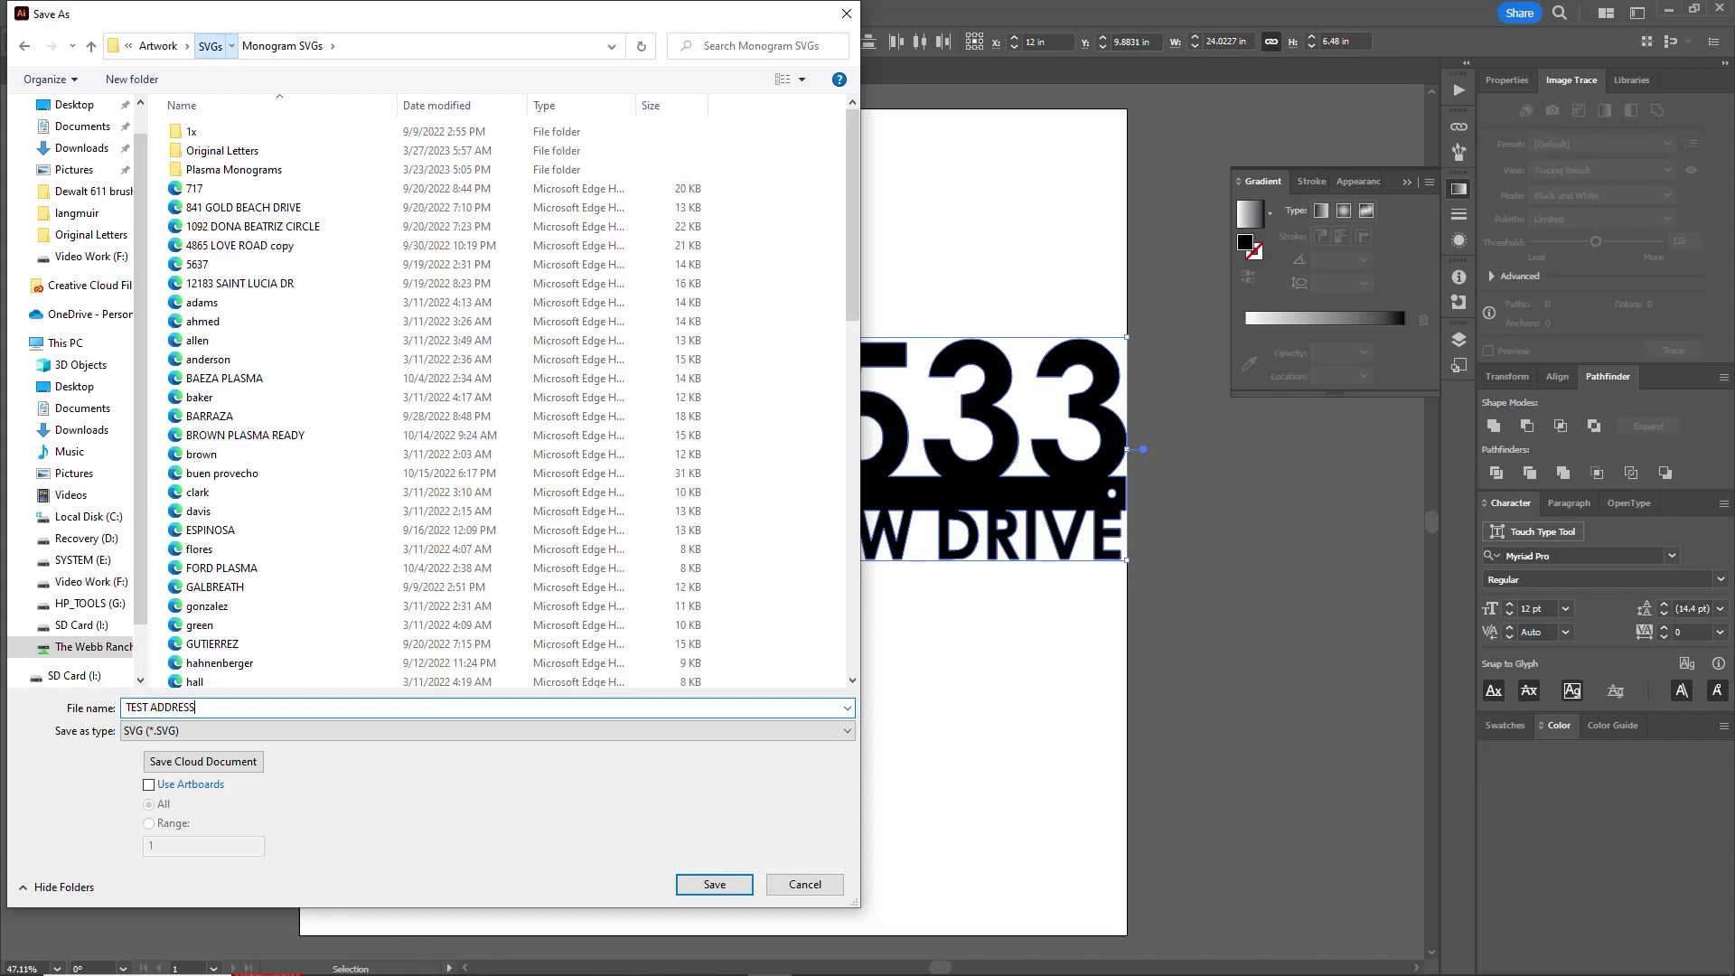
key(Return)
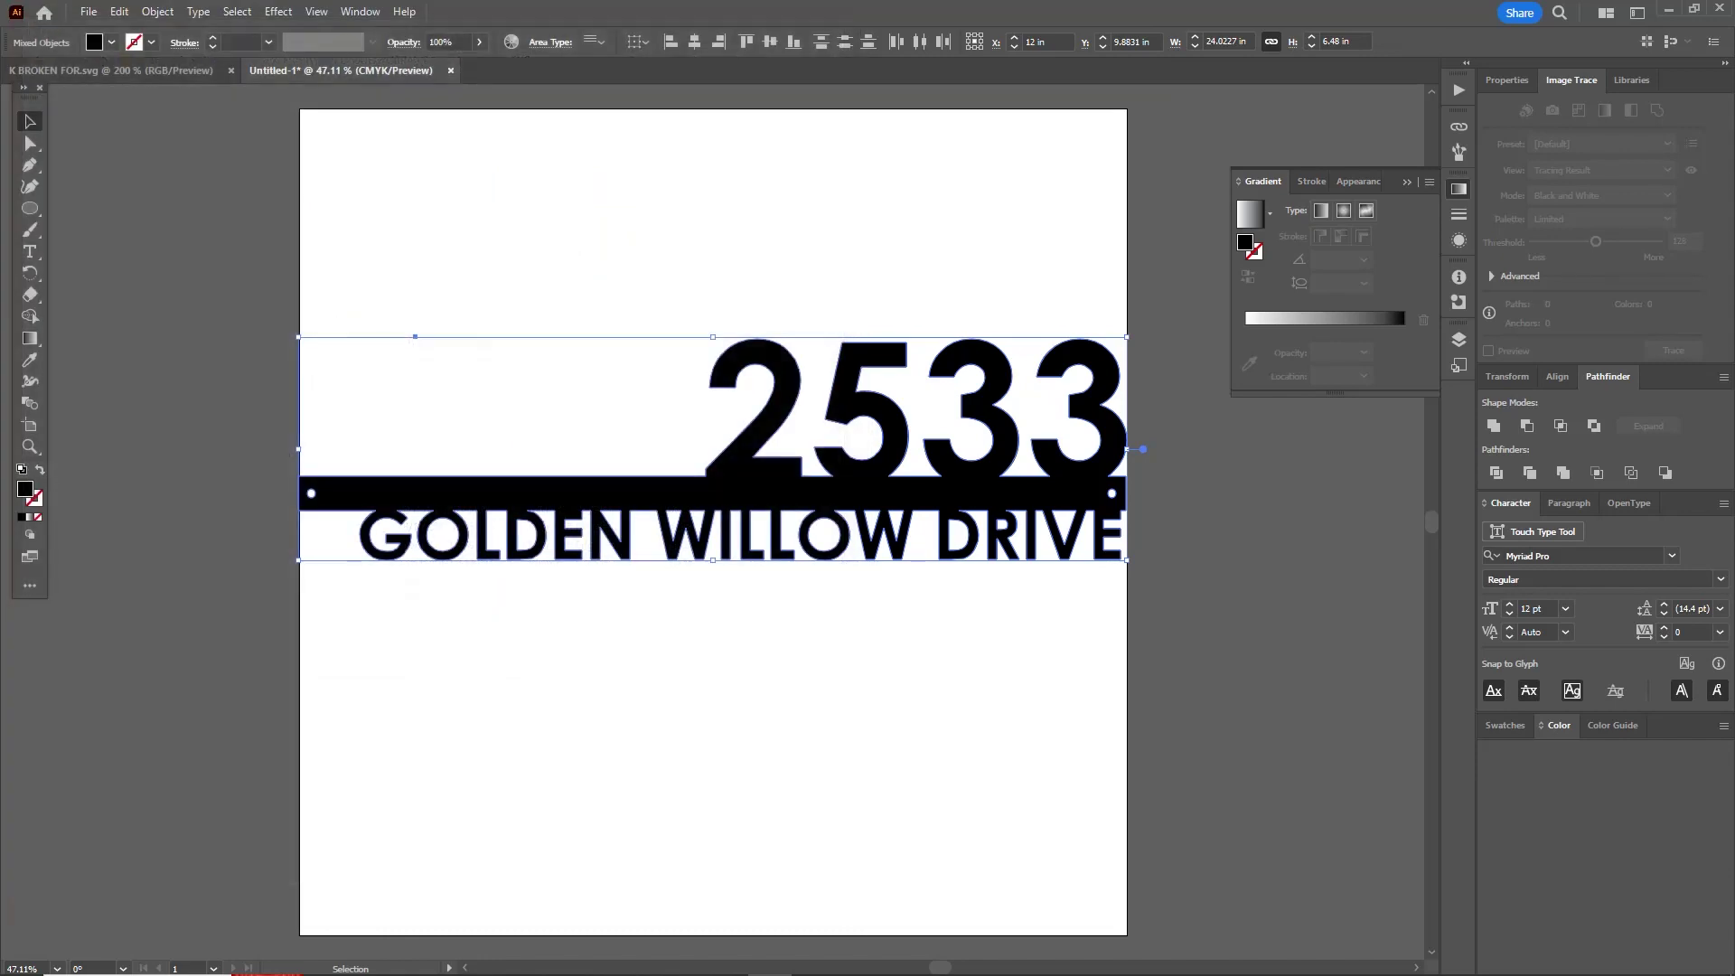
key(Return)
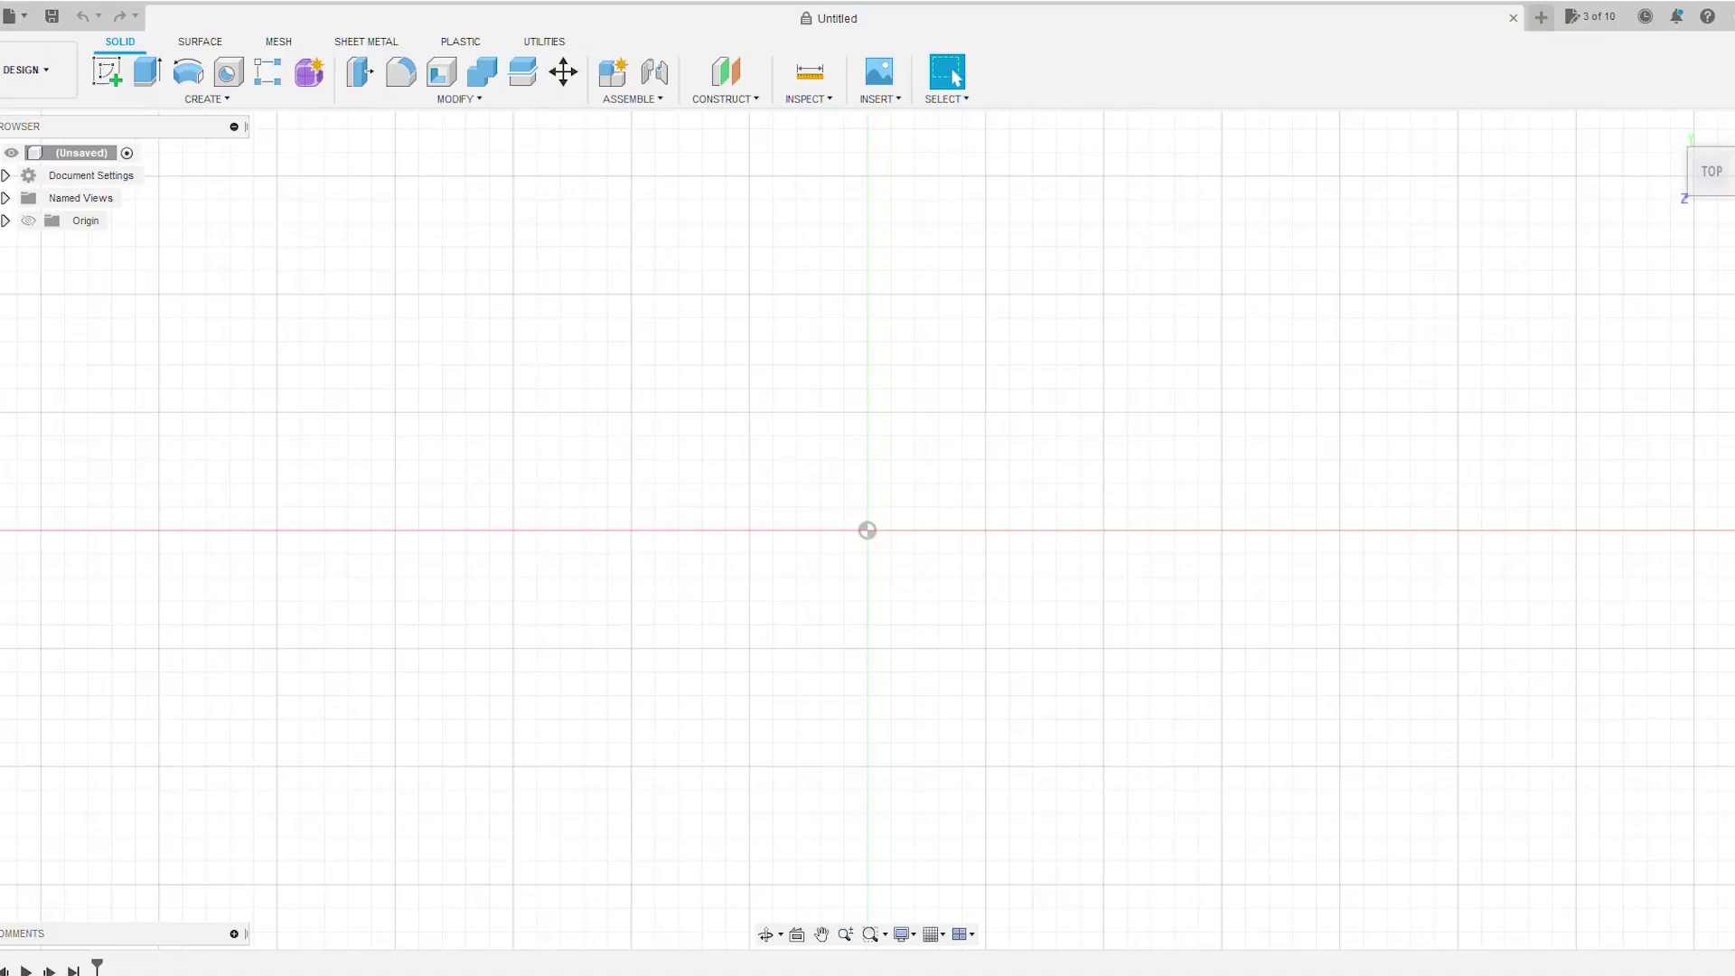
In Fusion 360, insert the TEST ADDRESS SVG from the SVGs folder onto the top-view origin plane and move it up and left
click(877, 99)
click(898, 182)
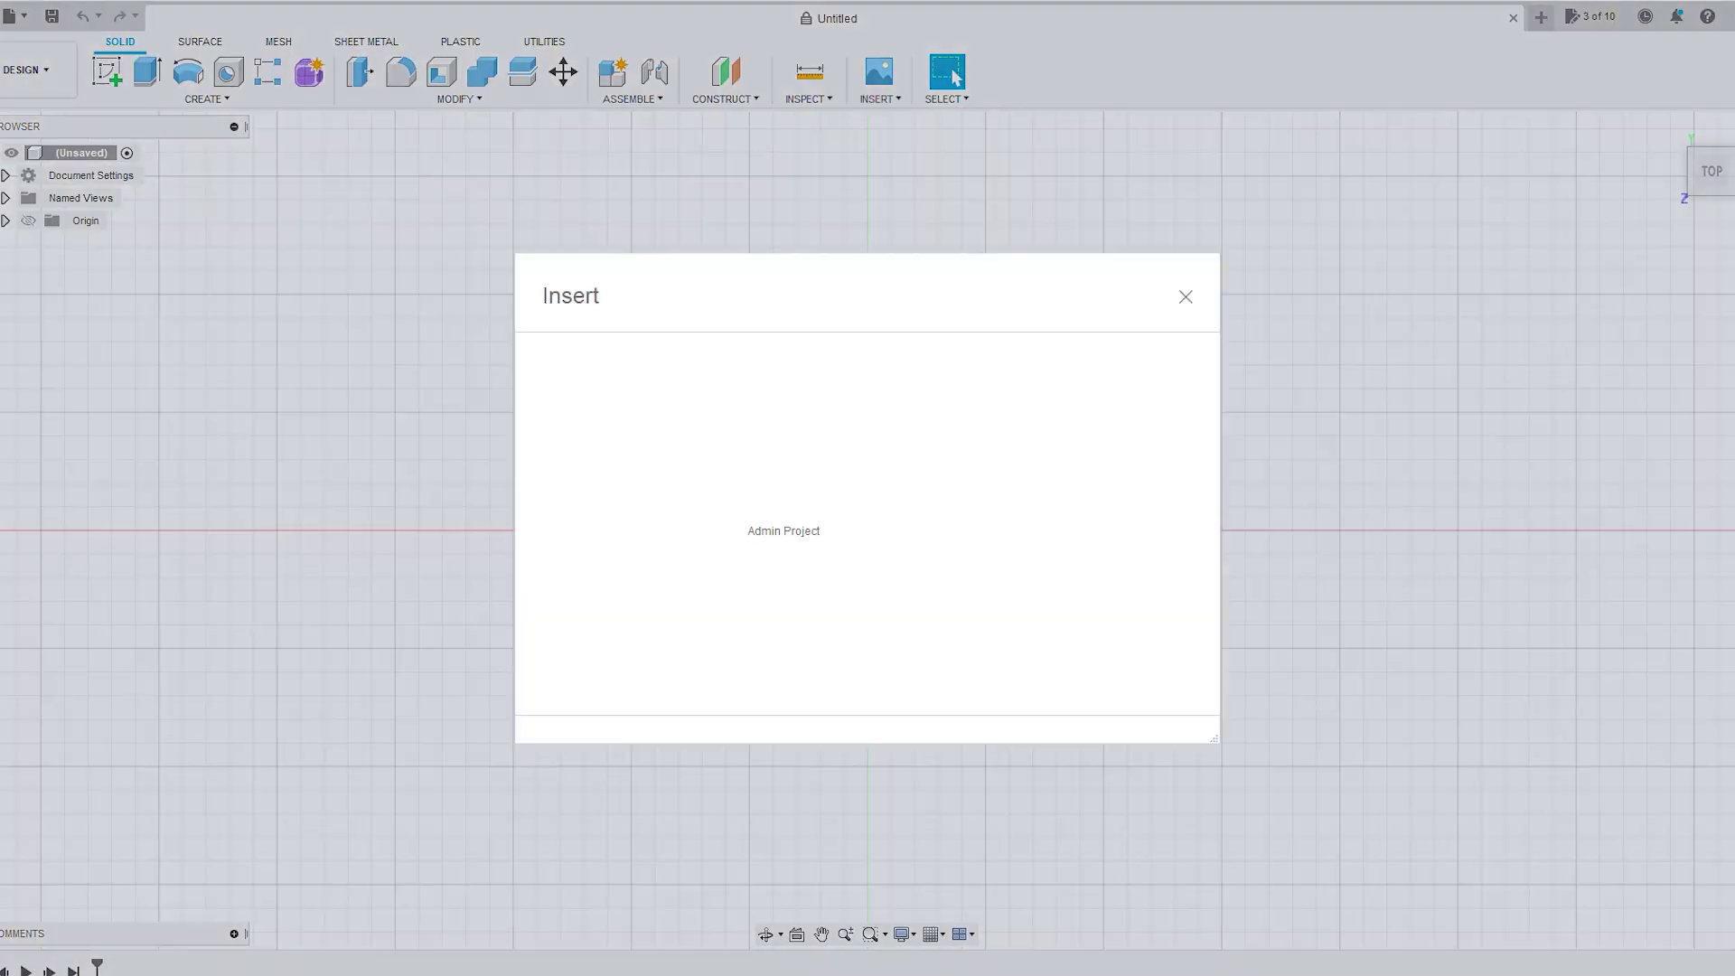
click(633, 685)
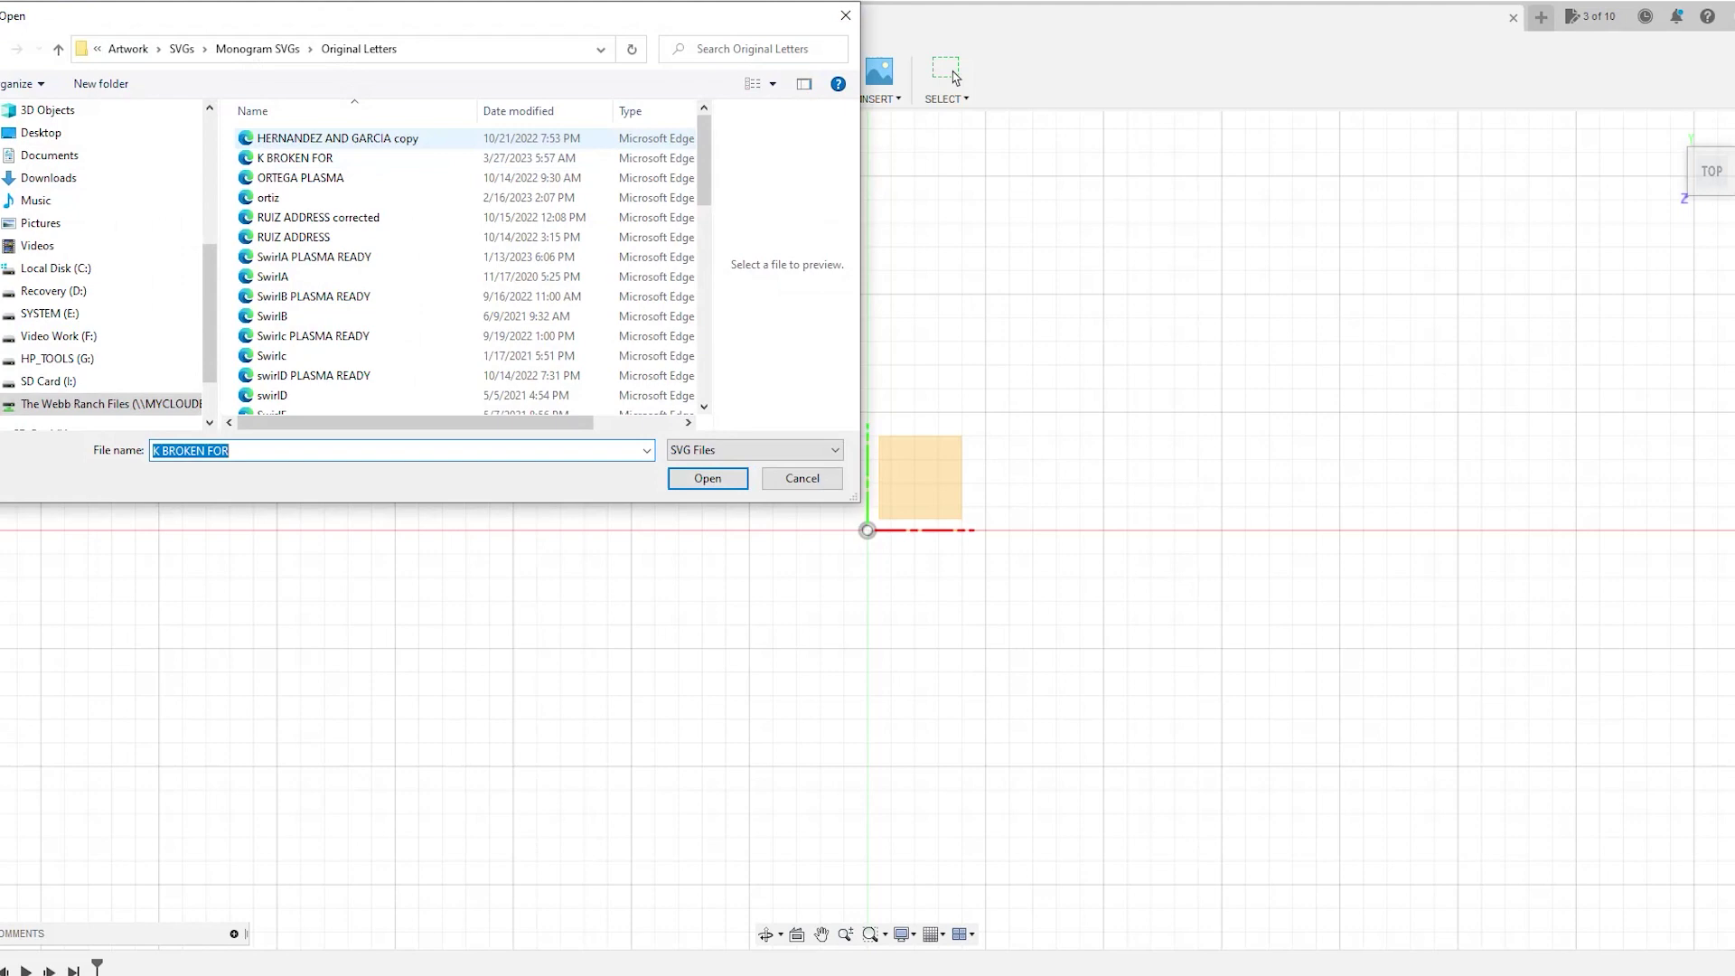
click(183, 49)
scroll(375, 271, down, 5)
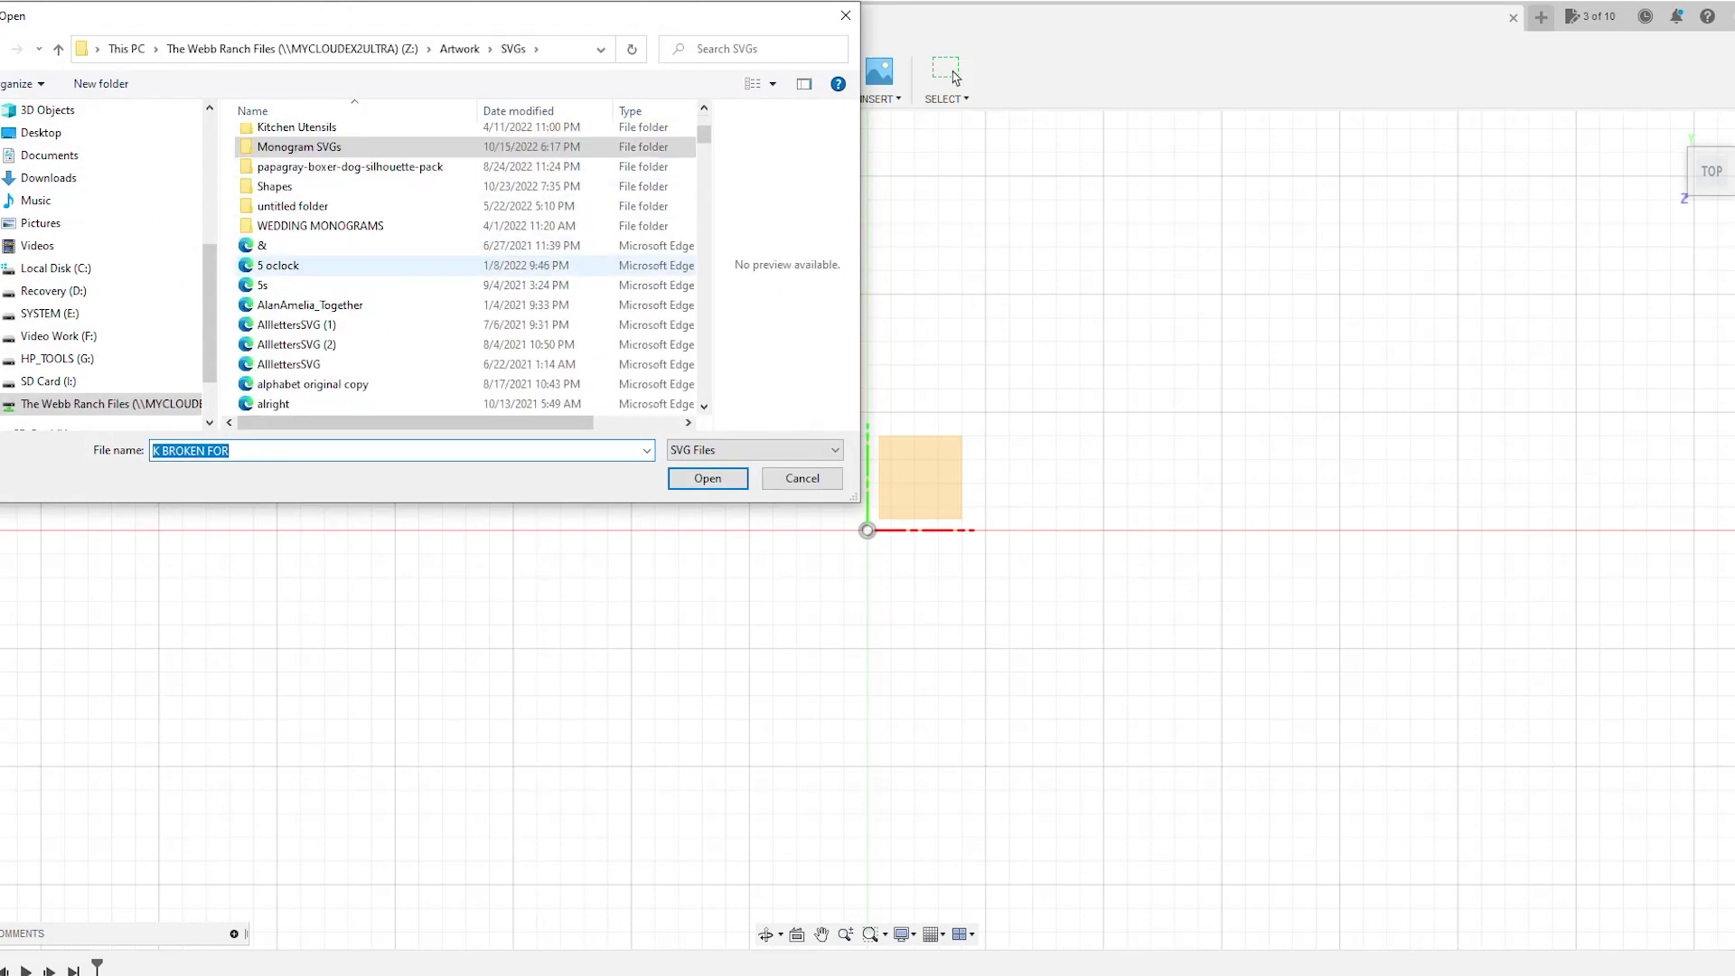
scroll(375, 271, down, 20)
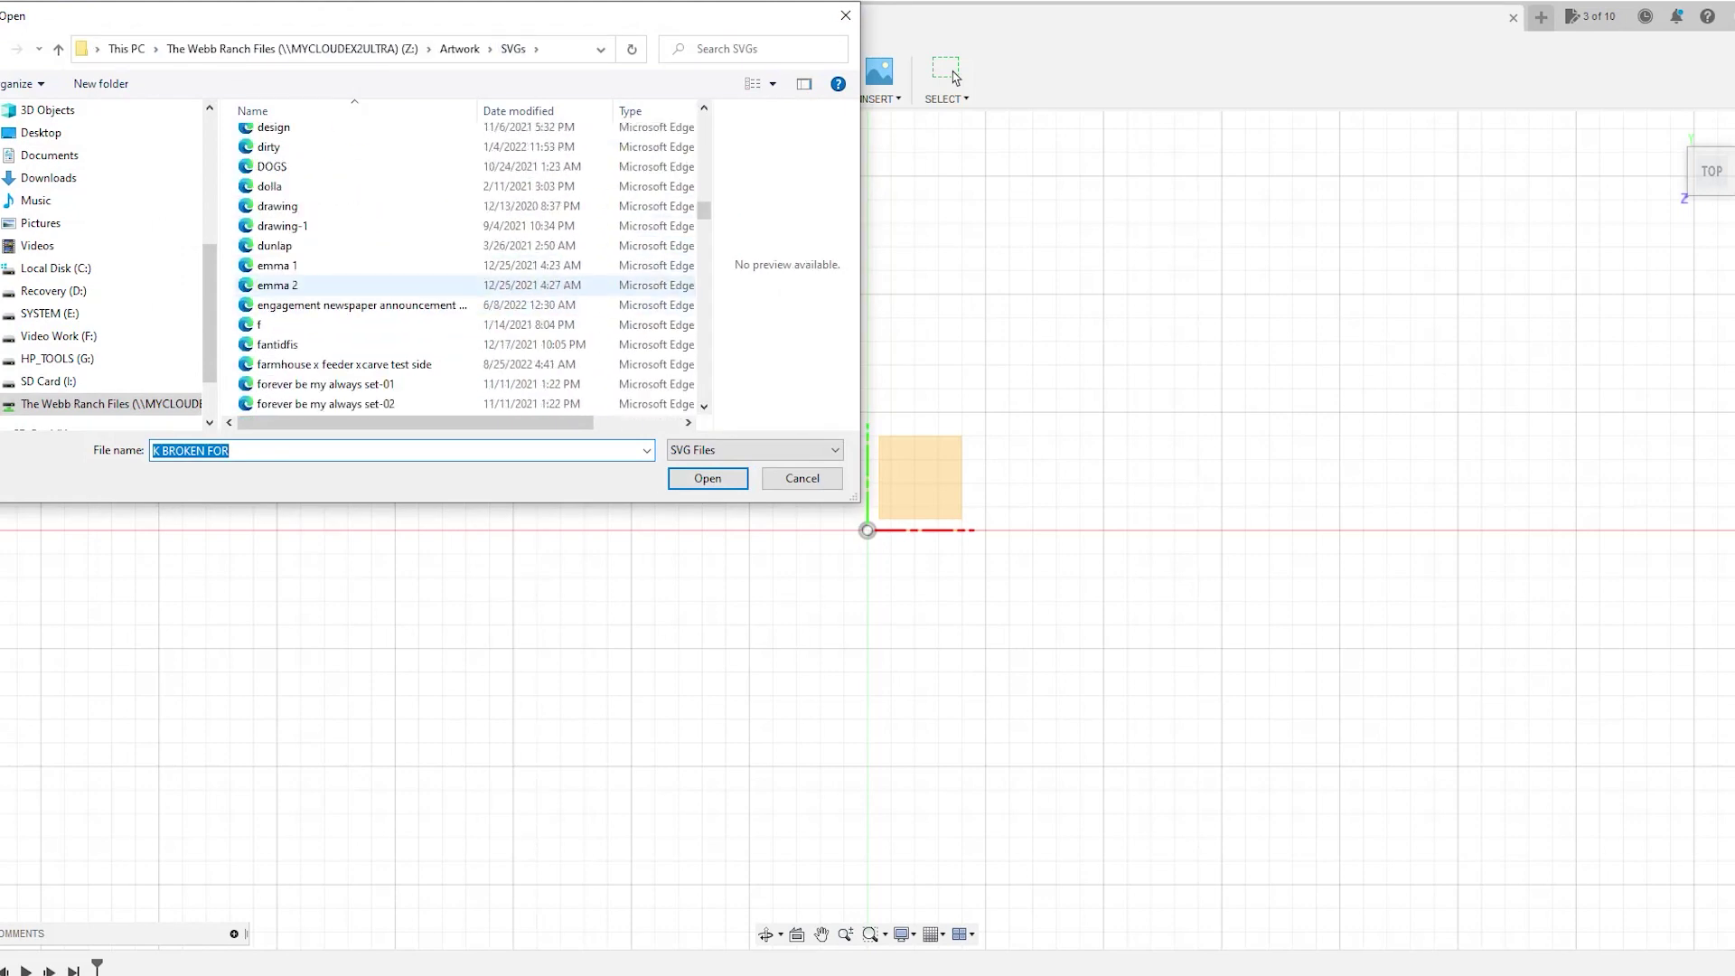
scroll(290, 271, down, 3)
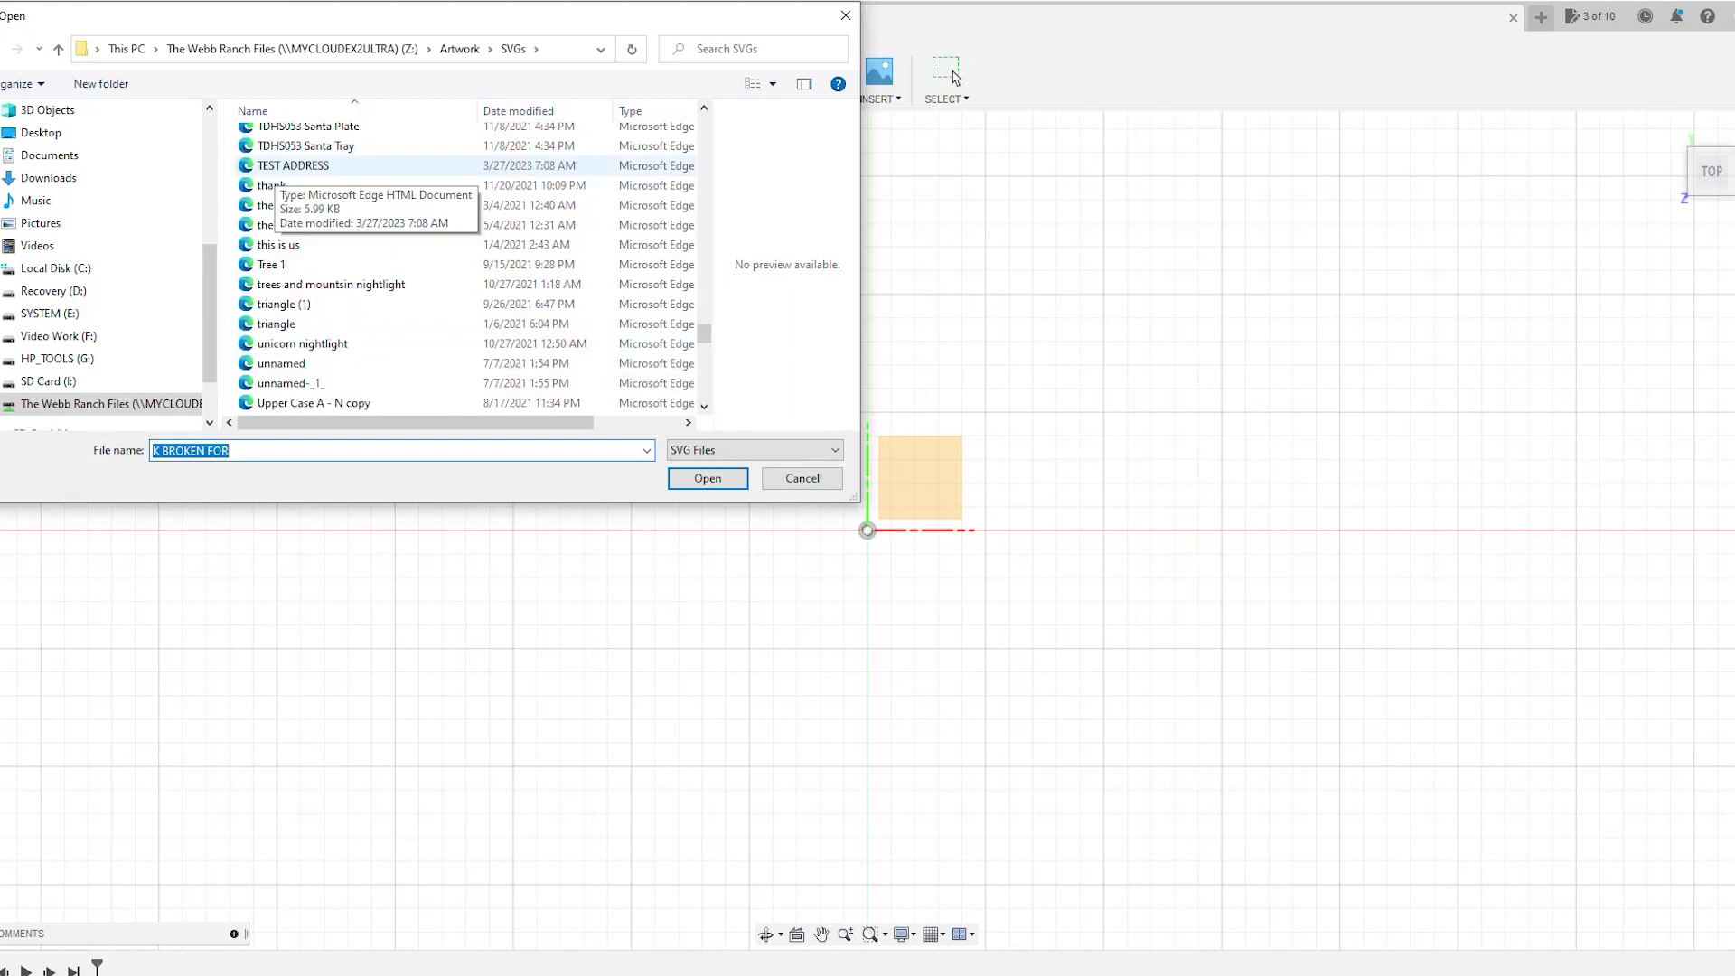
double_click(289, 163)
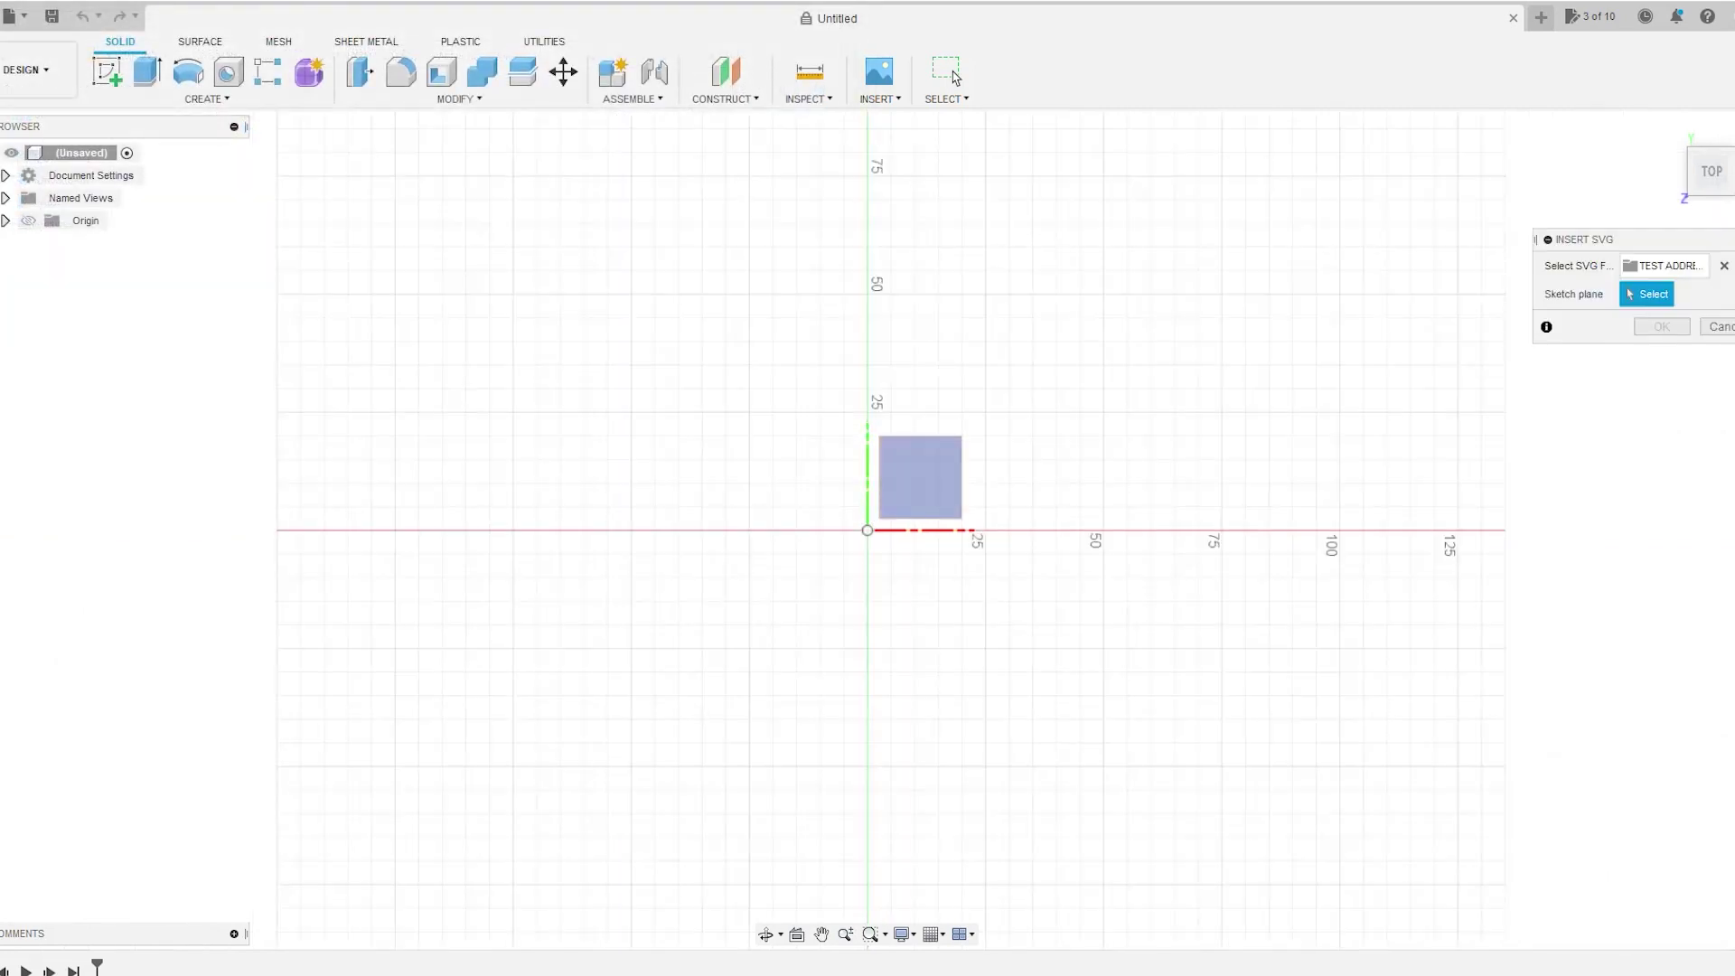
click(919, 477)
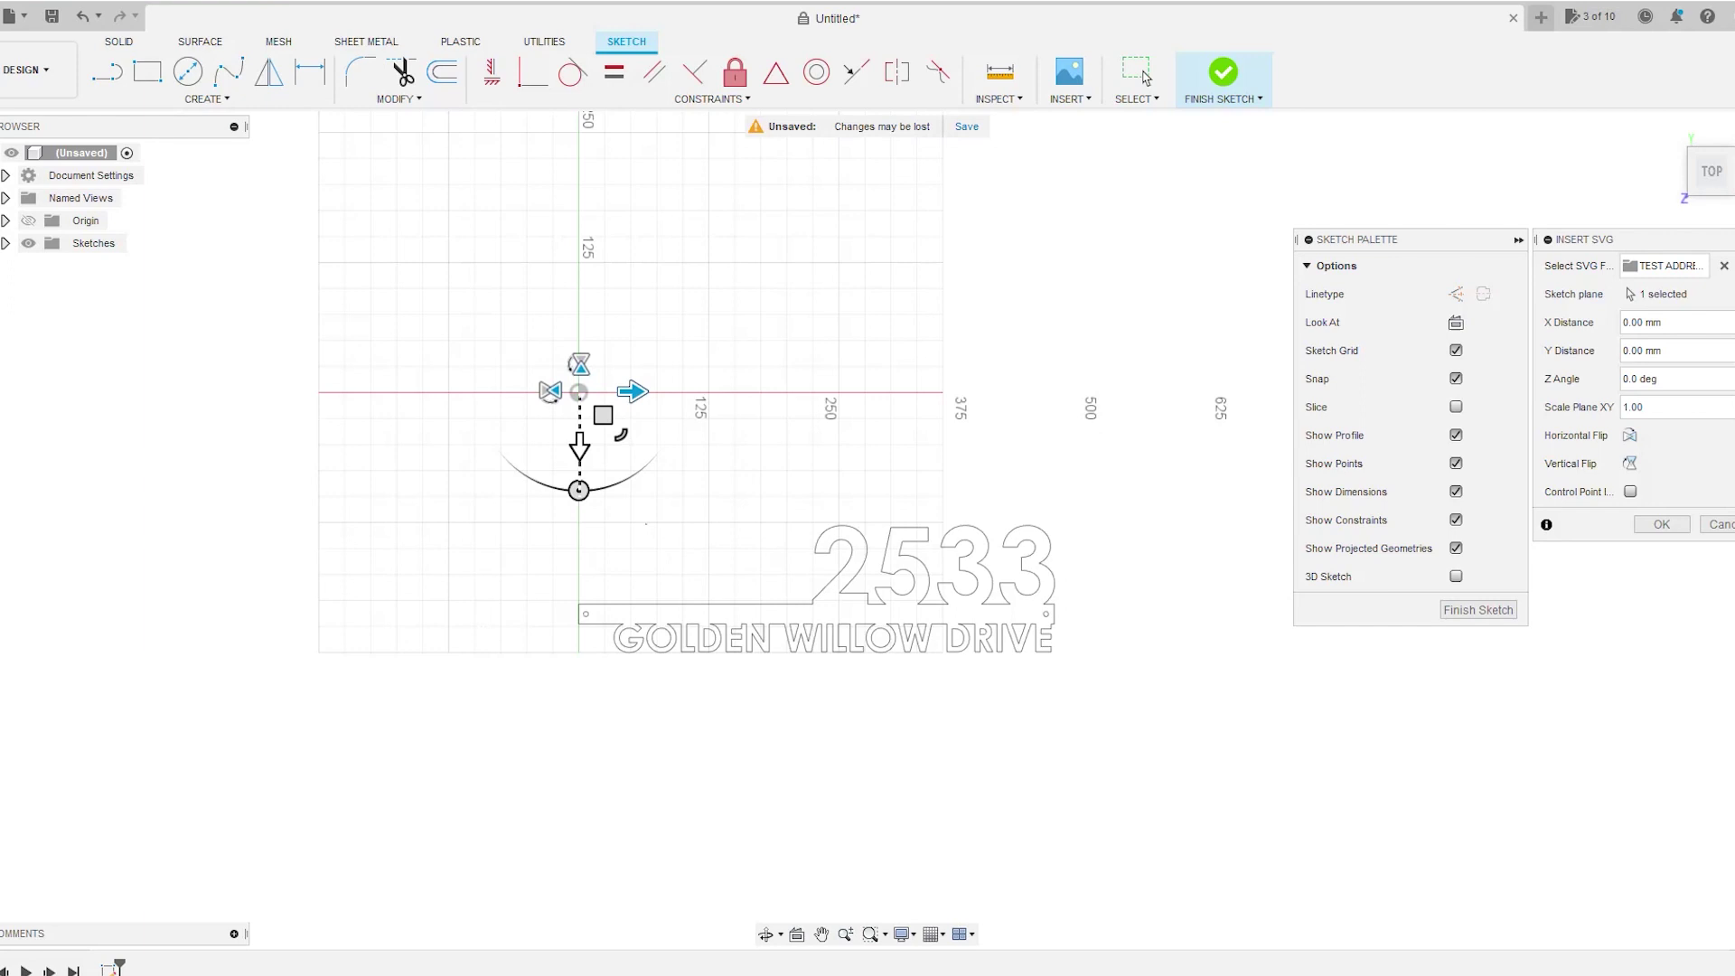
drag(579, 444, 423, 236)
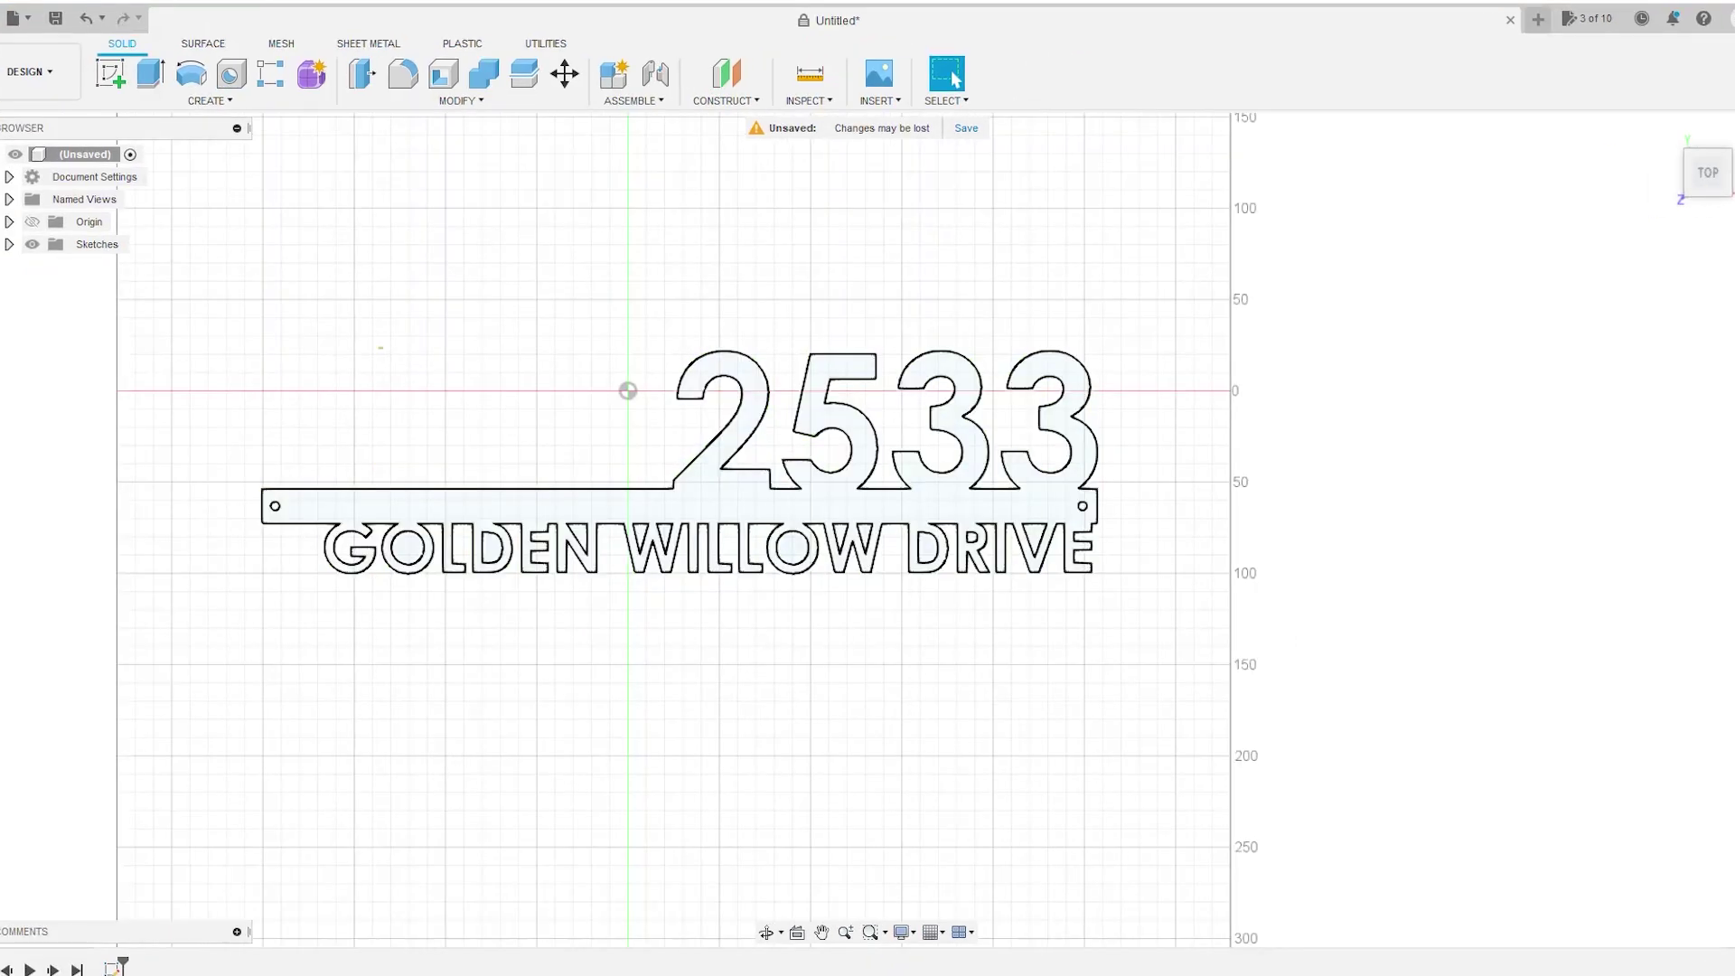
Extrude the address sign profile 1.6 mm as a new body
click(675, 459)
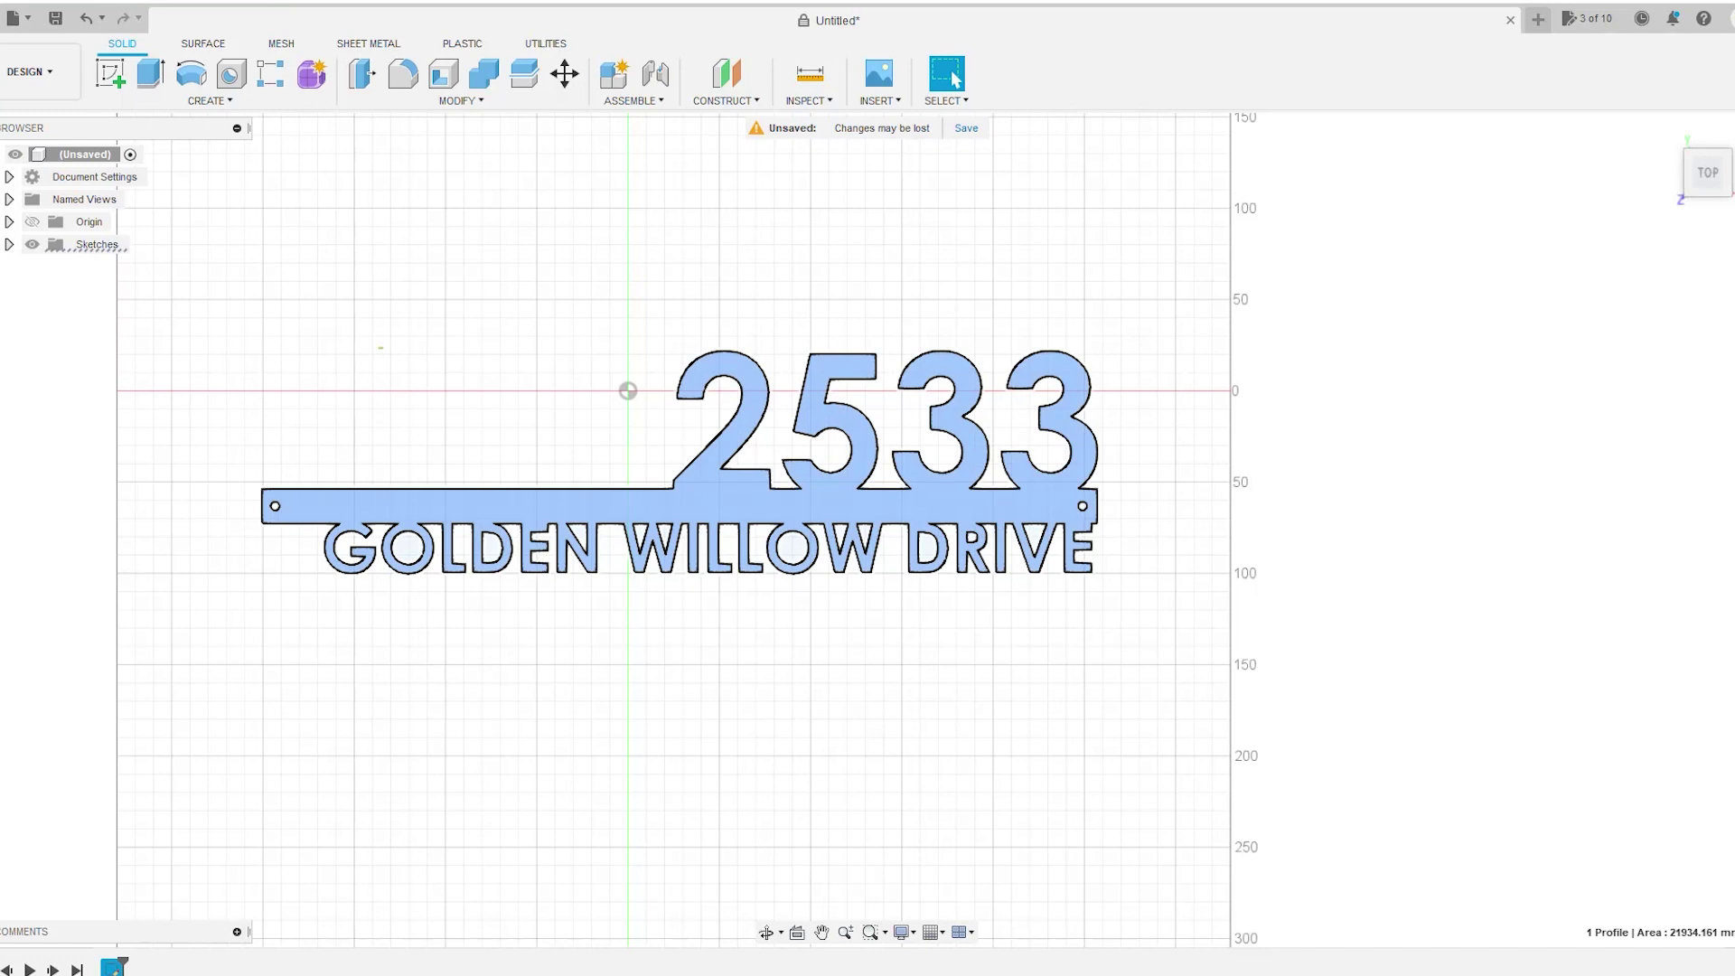
text(e1.6)
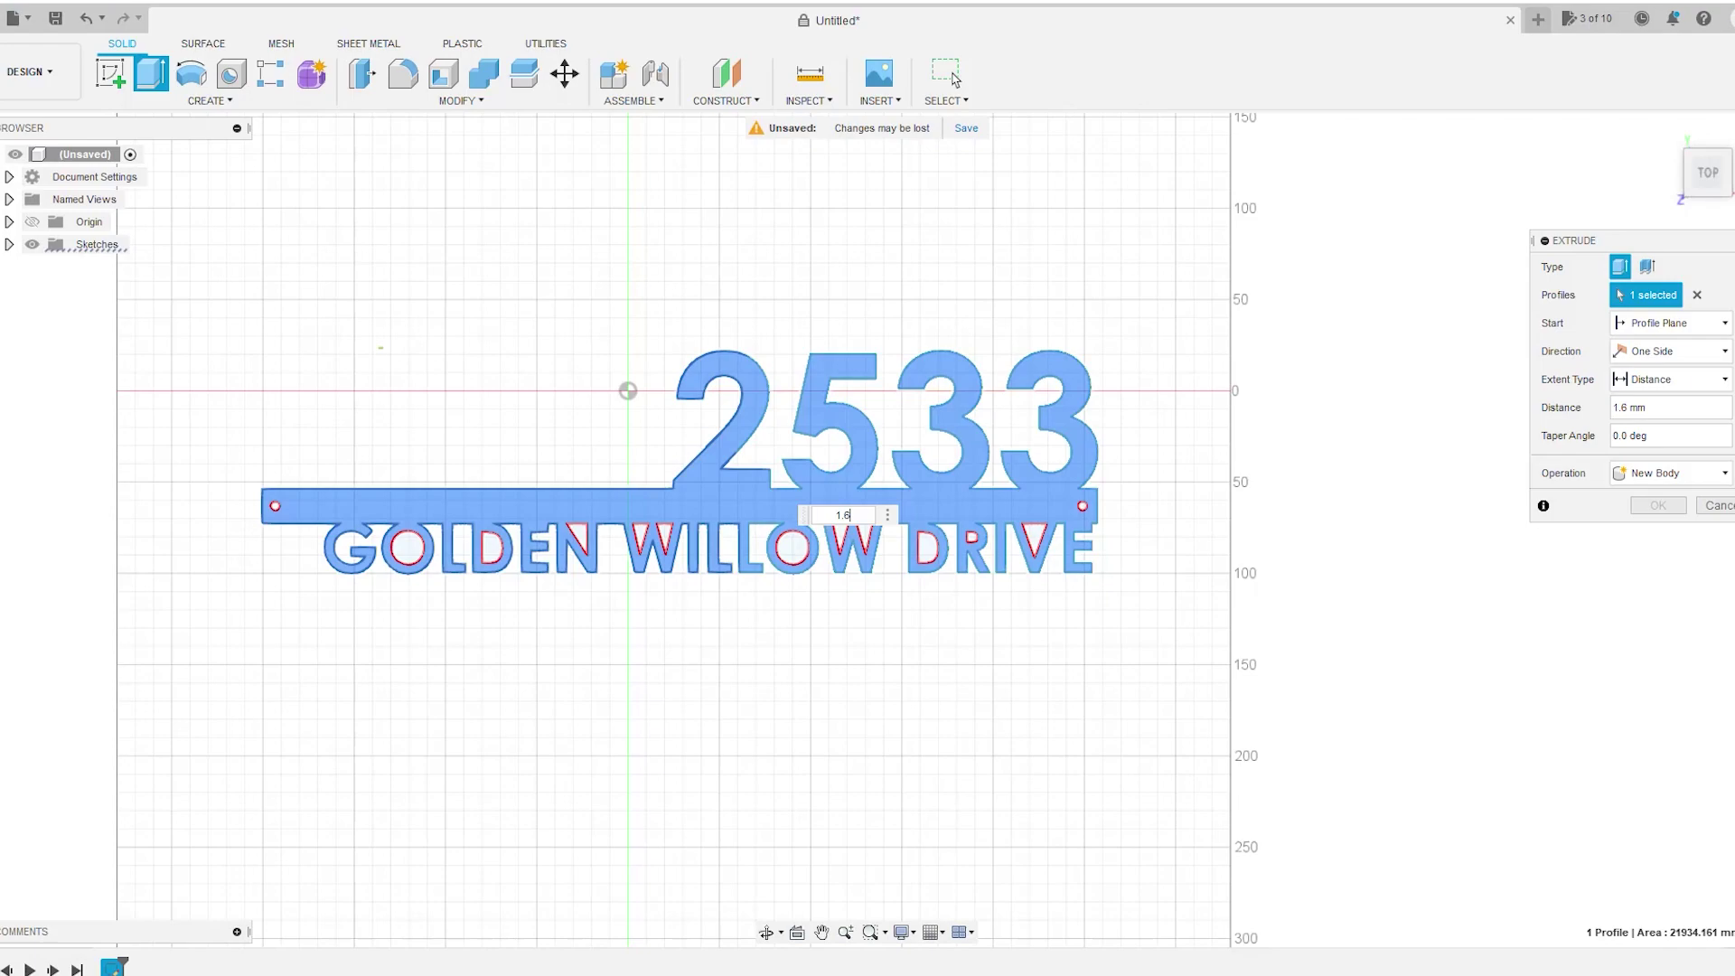
key(Return)
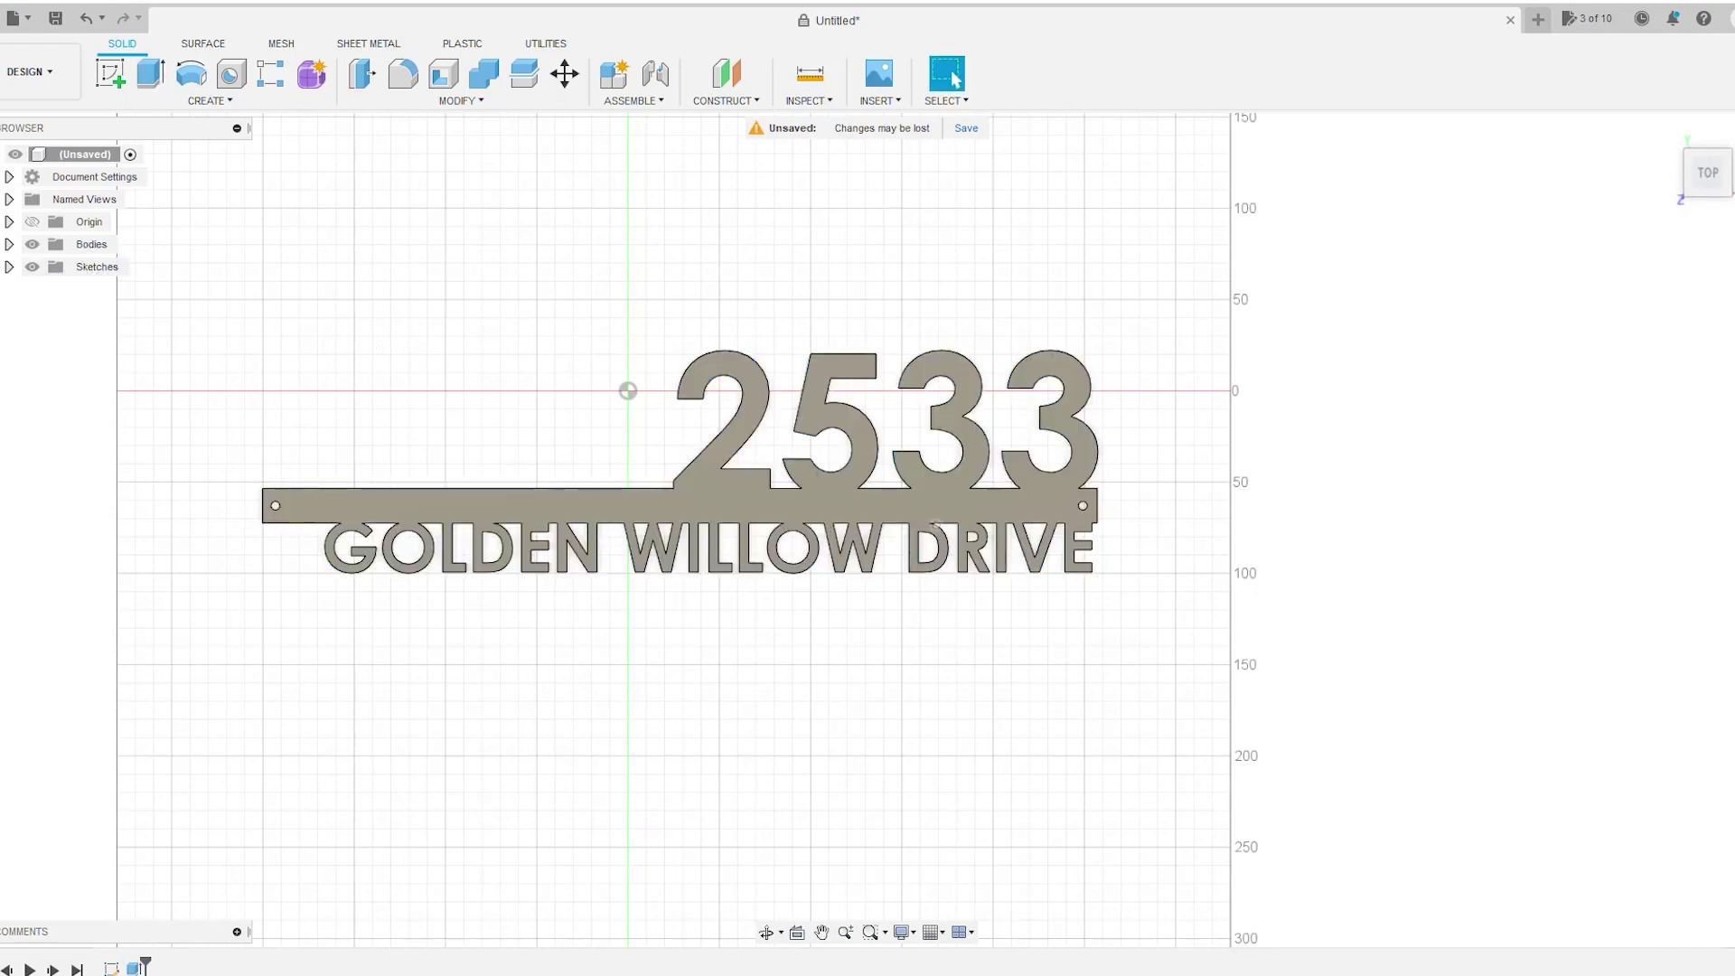
Switch to the Manufacture workspace's fabrication tools and create a new setup of operation type Cutting for the address sign body
mouse_move(1707, 172)
mouse_down()
mouse_move(1707, 236)
mouse_move(1691, 145)
mouse_move(1707, 176)
mouse_up()
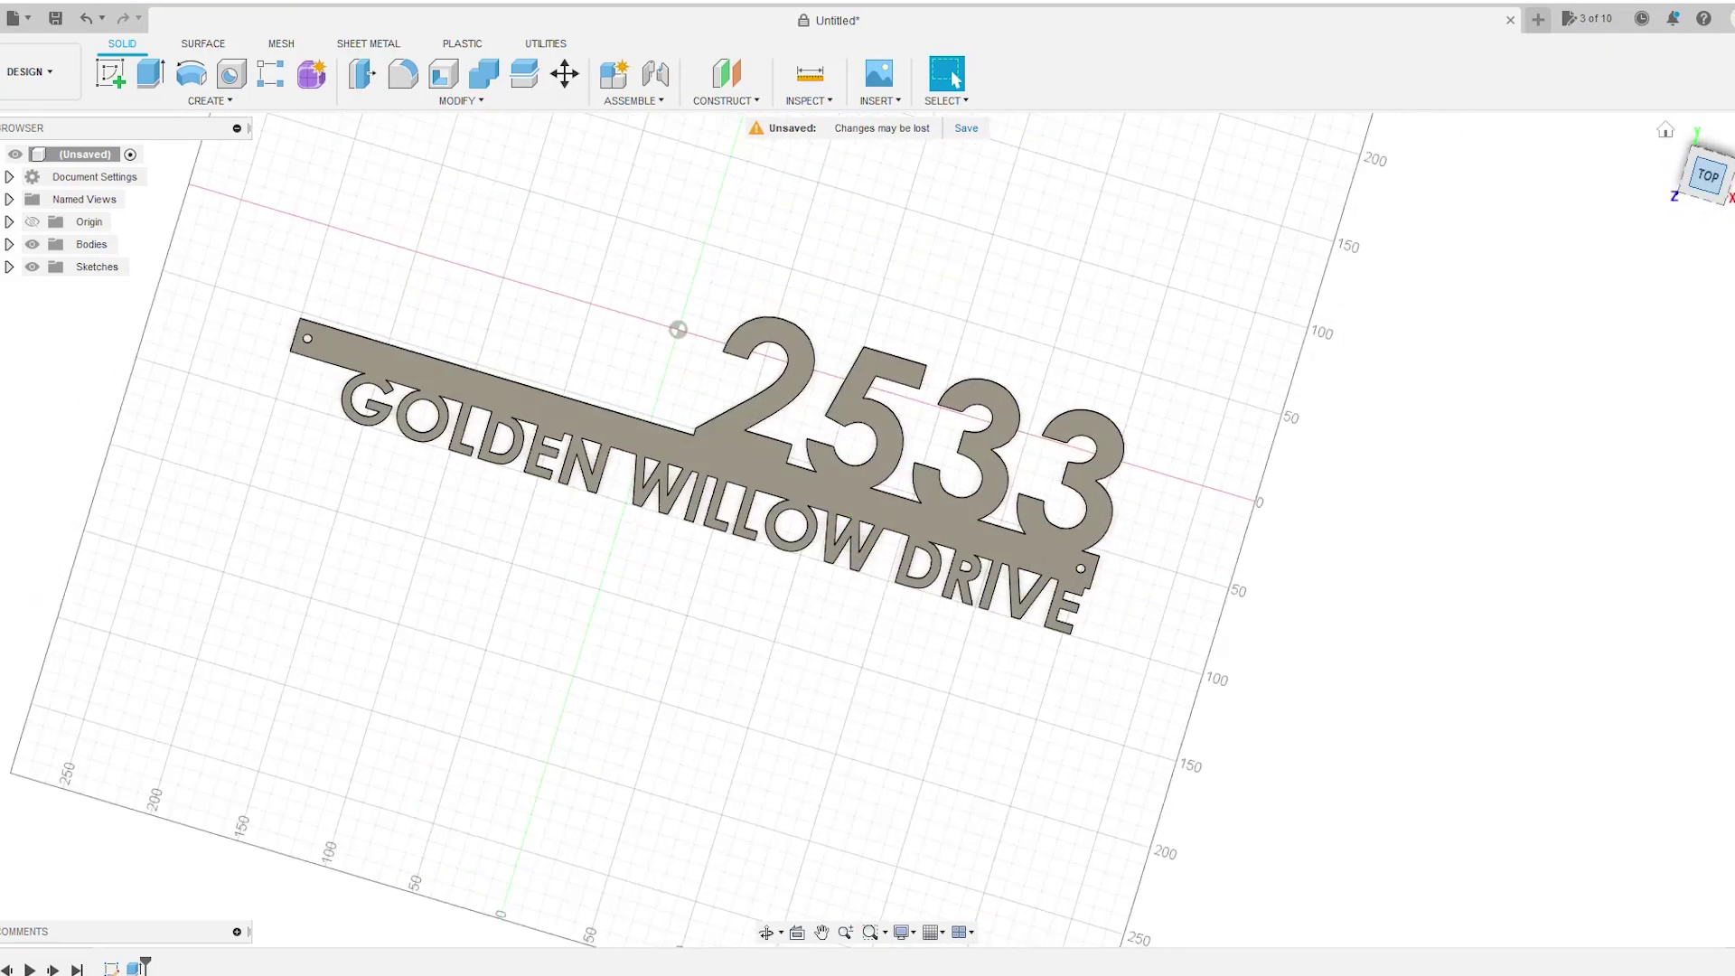
click(1706, 175)
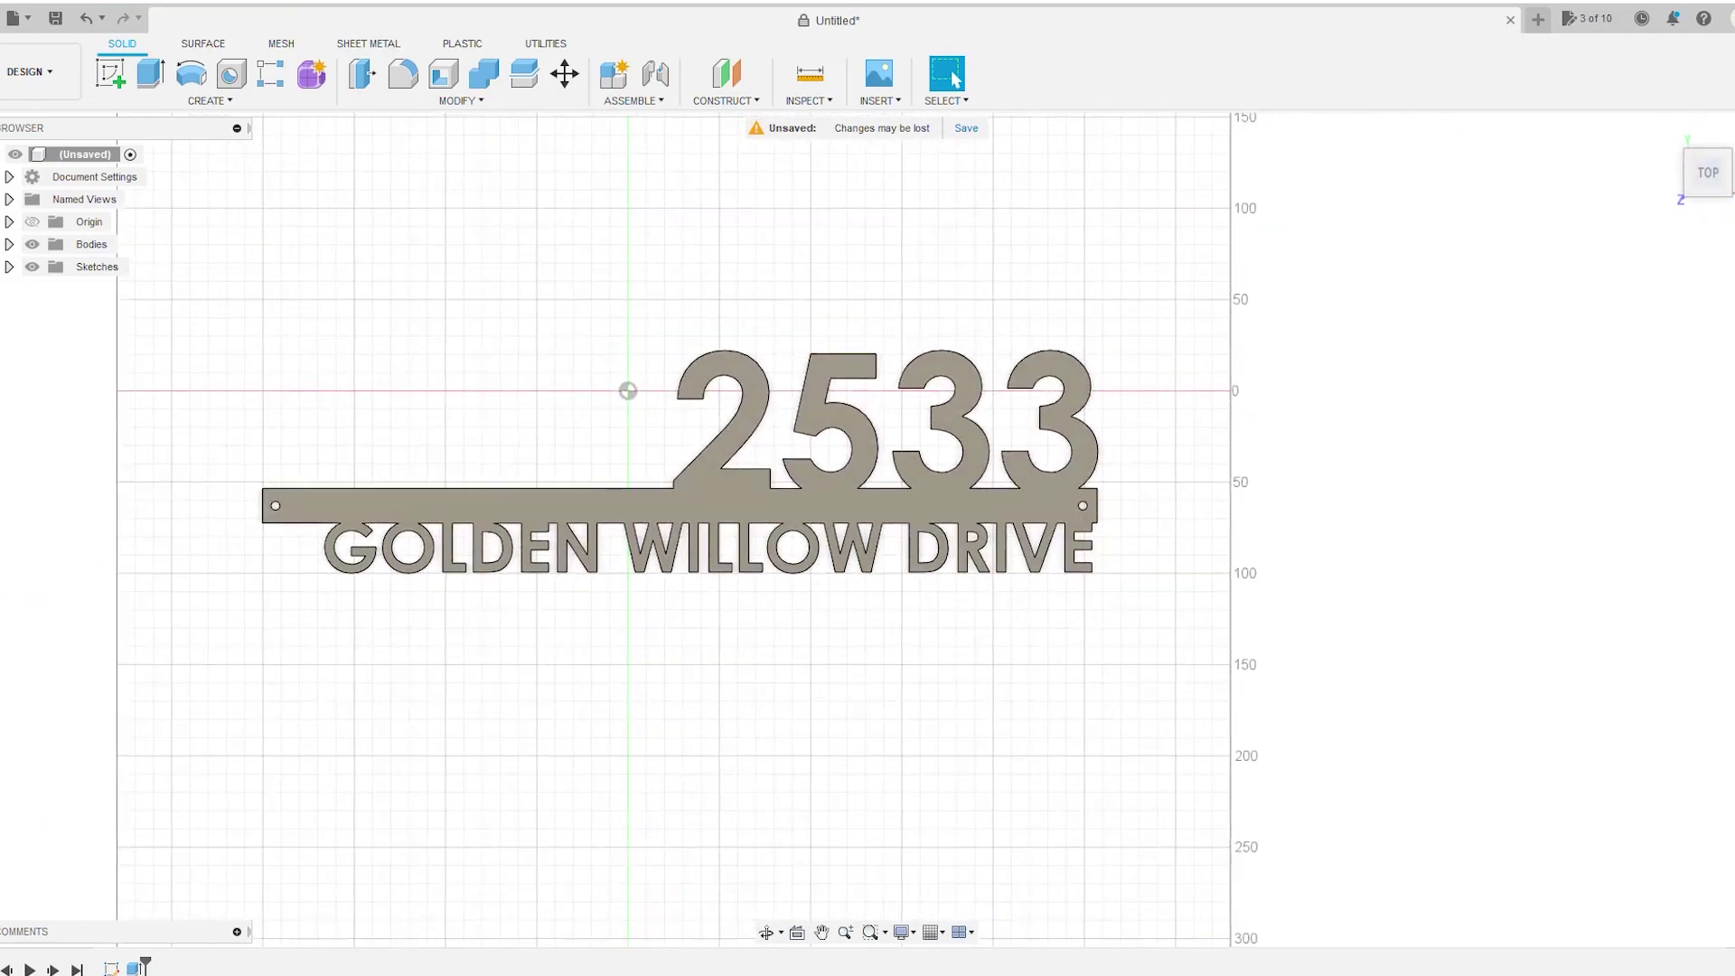
click(27, 72)
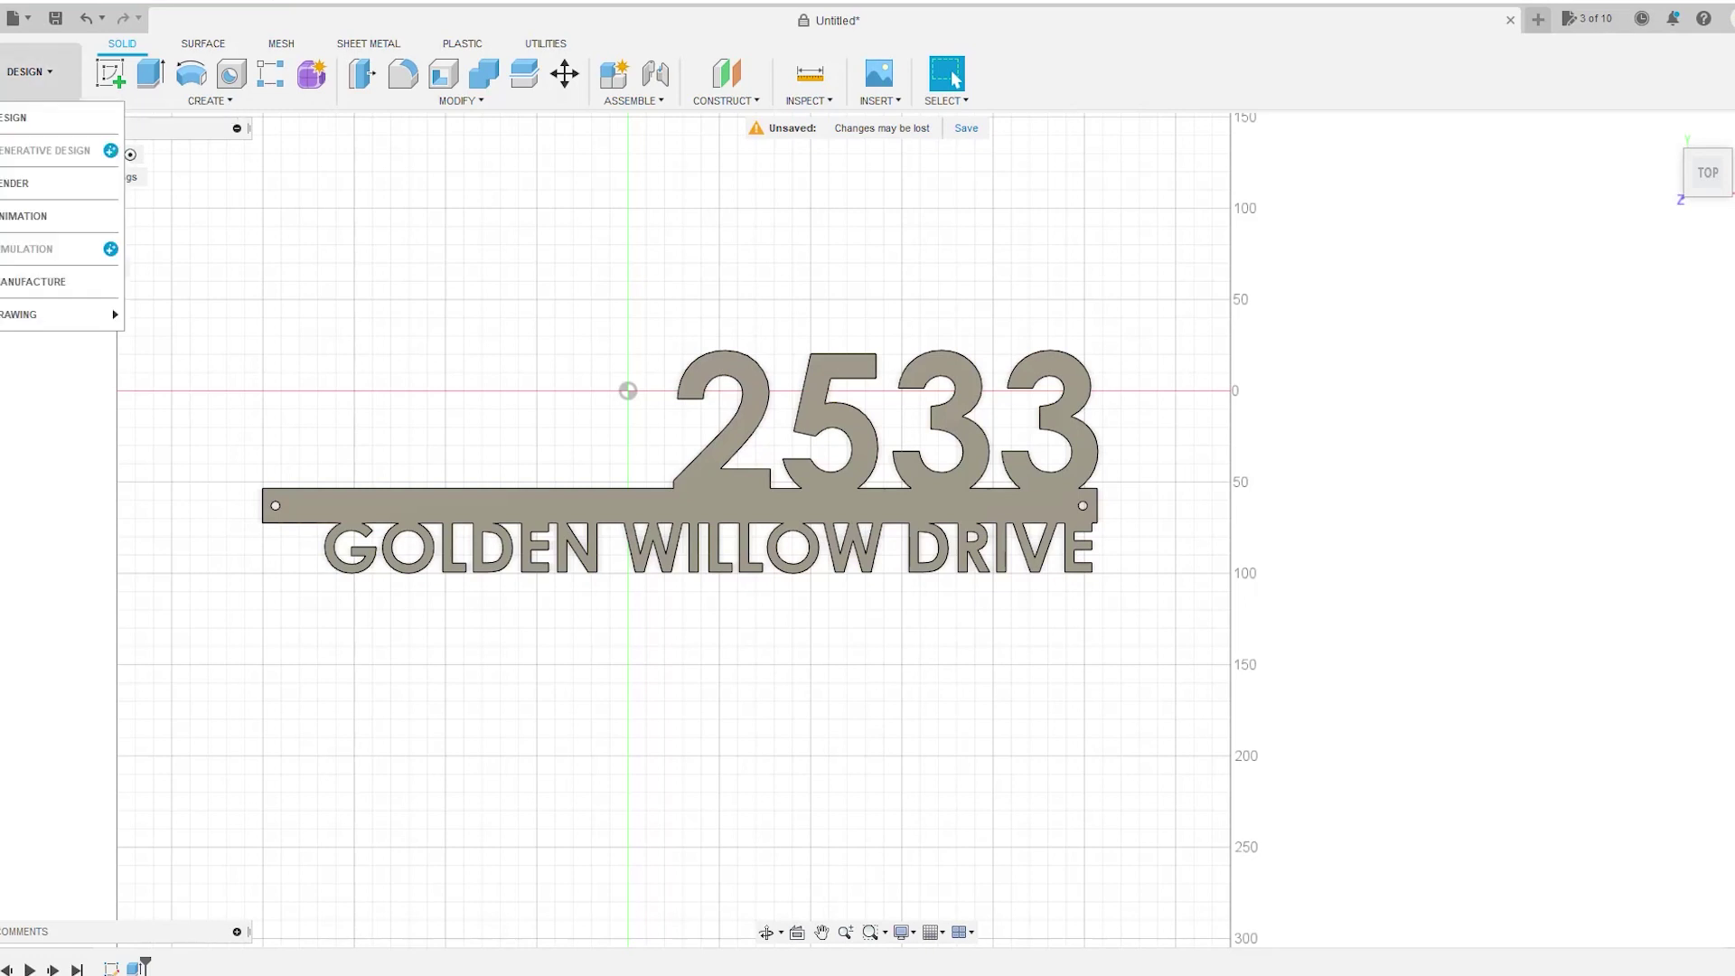
click(36, 281)
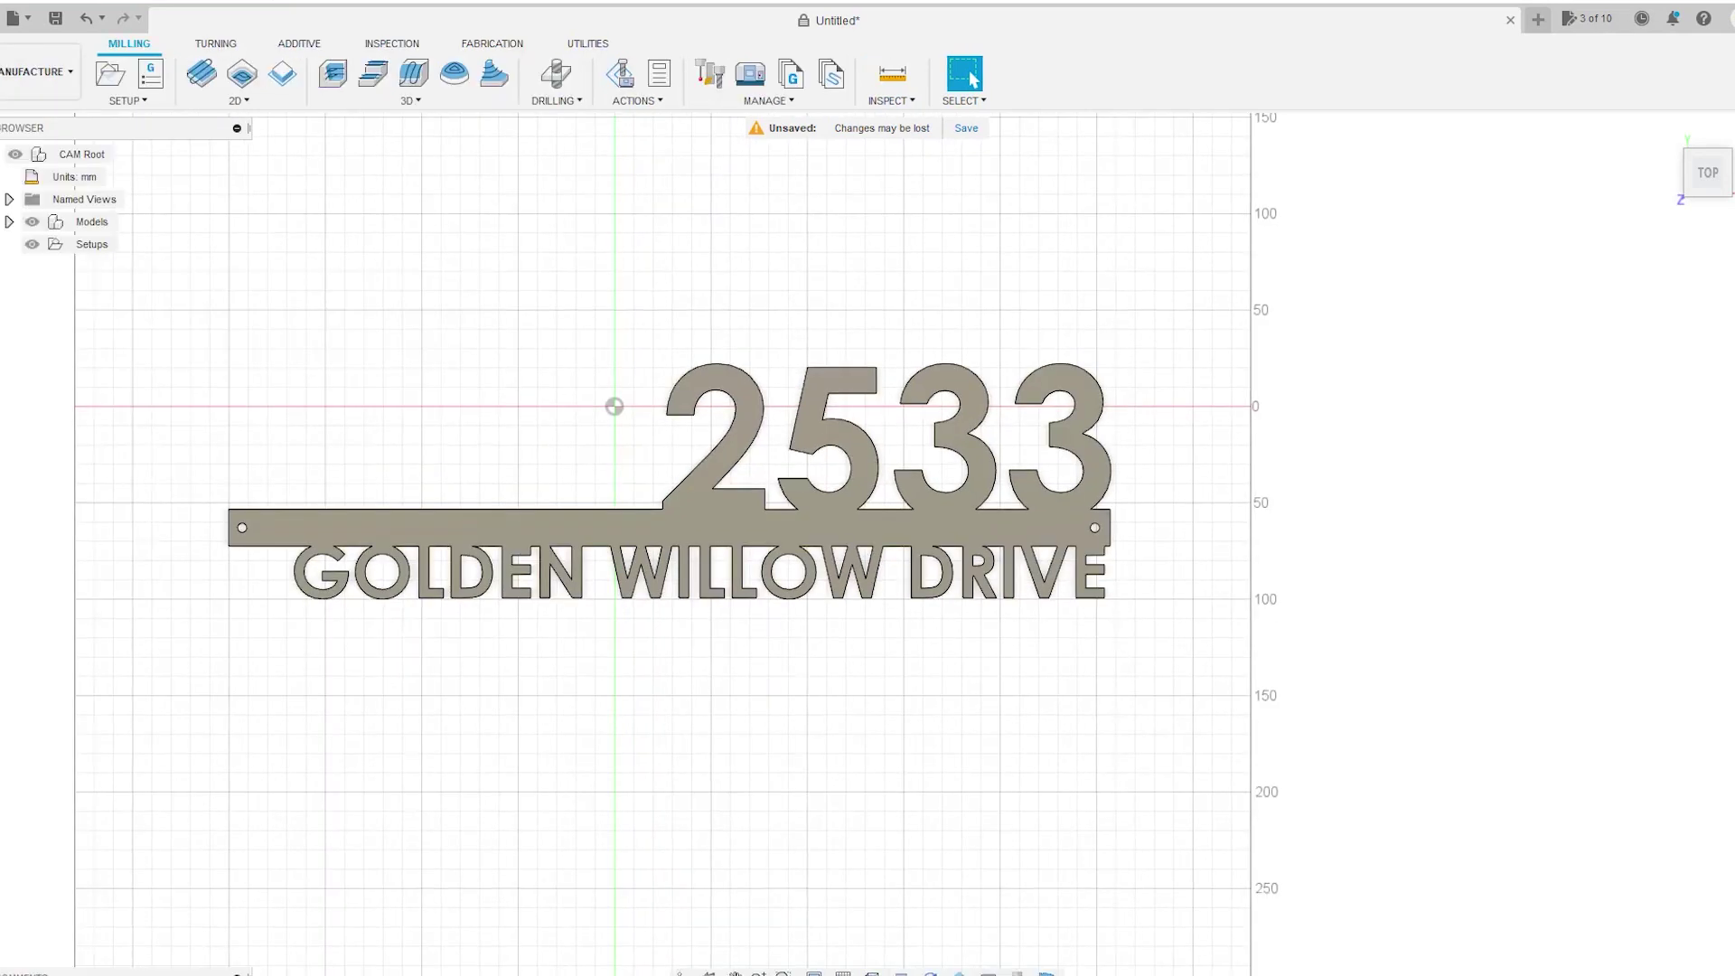
click(492, 44)
click(128, 100)
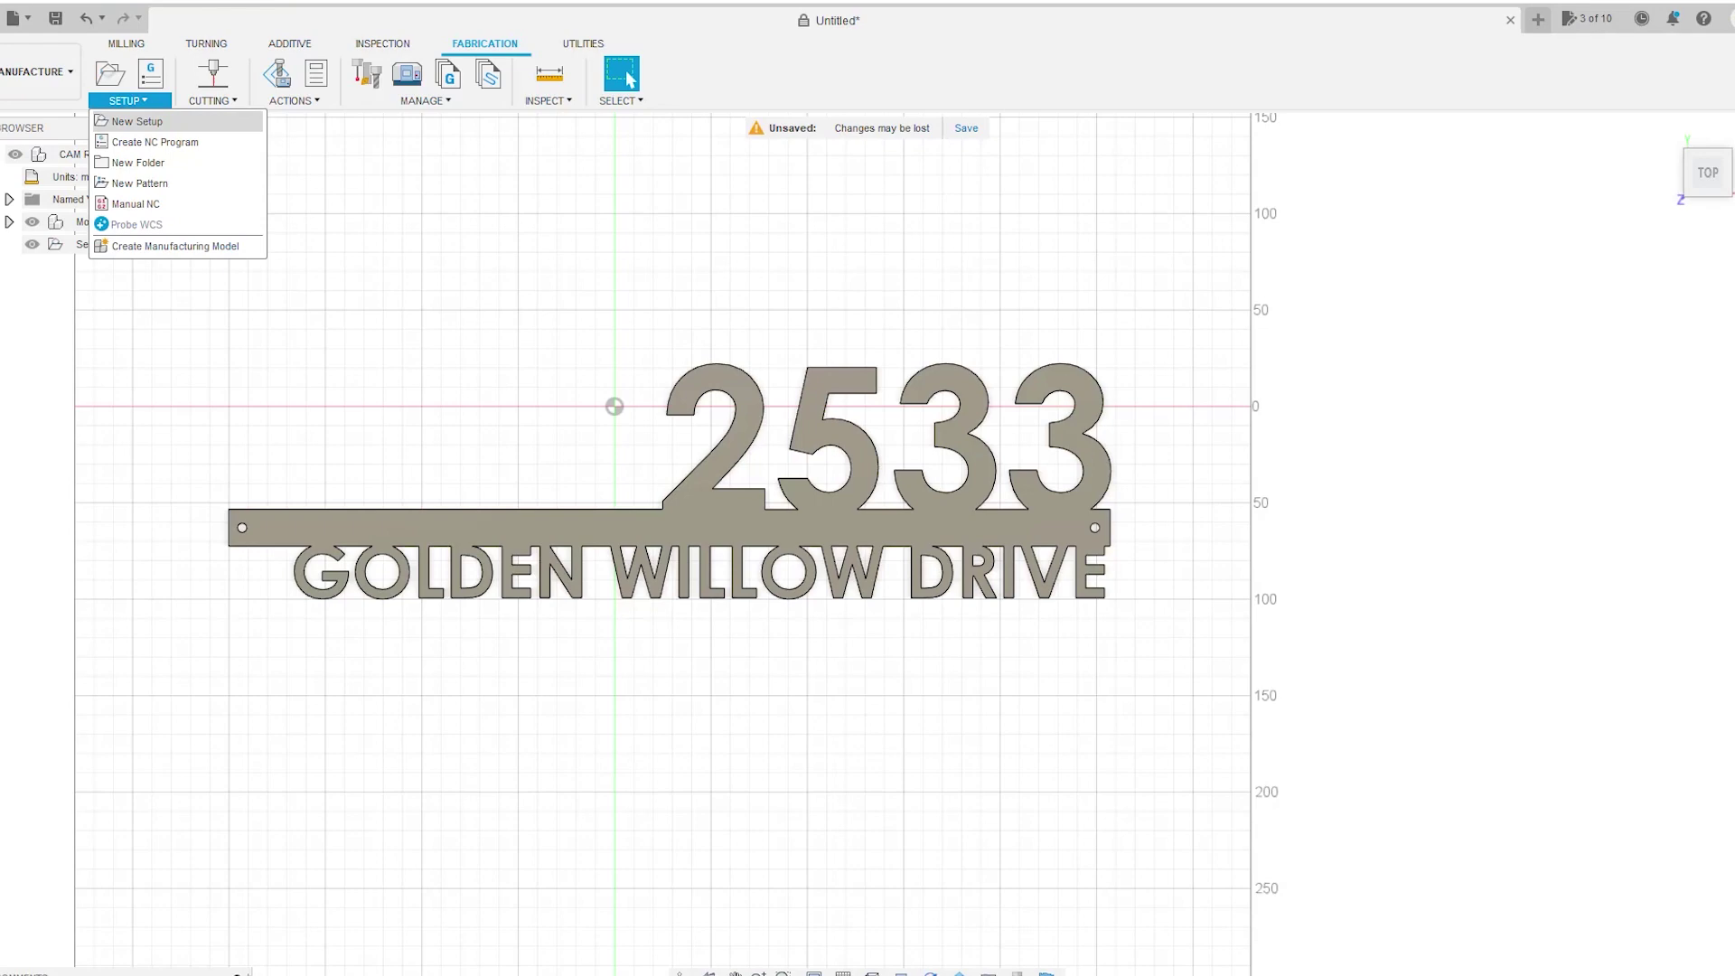
click(135, 121)
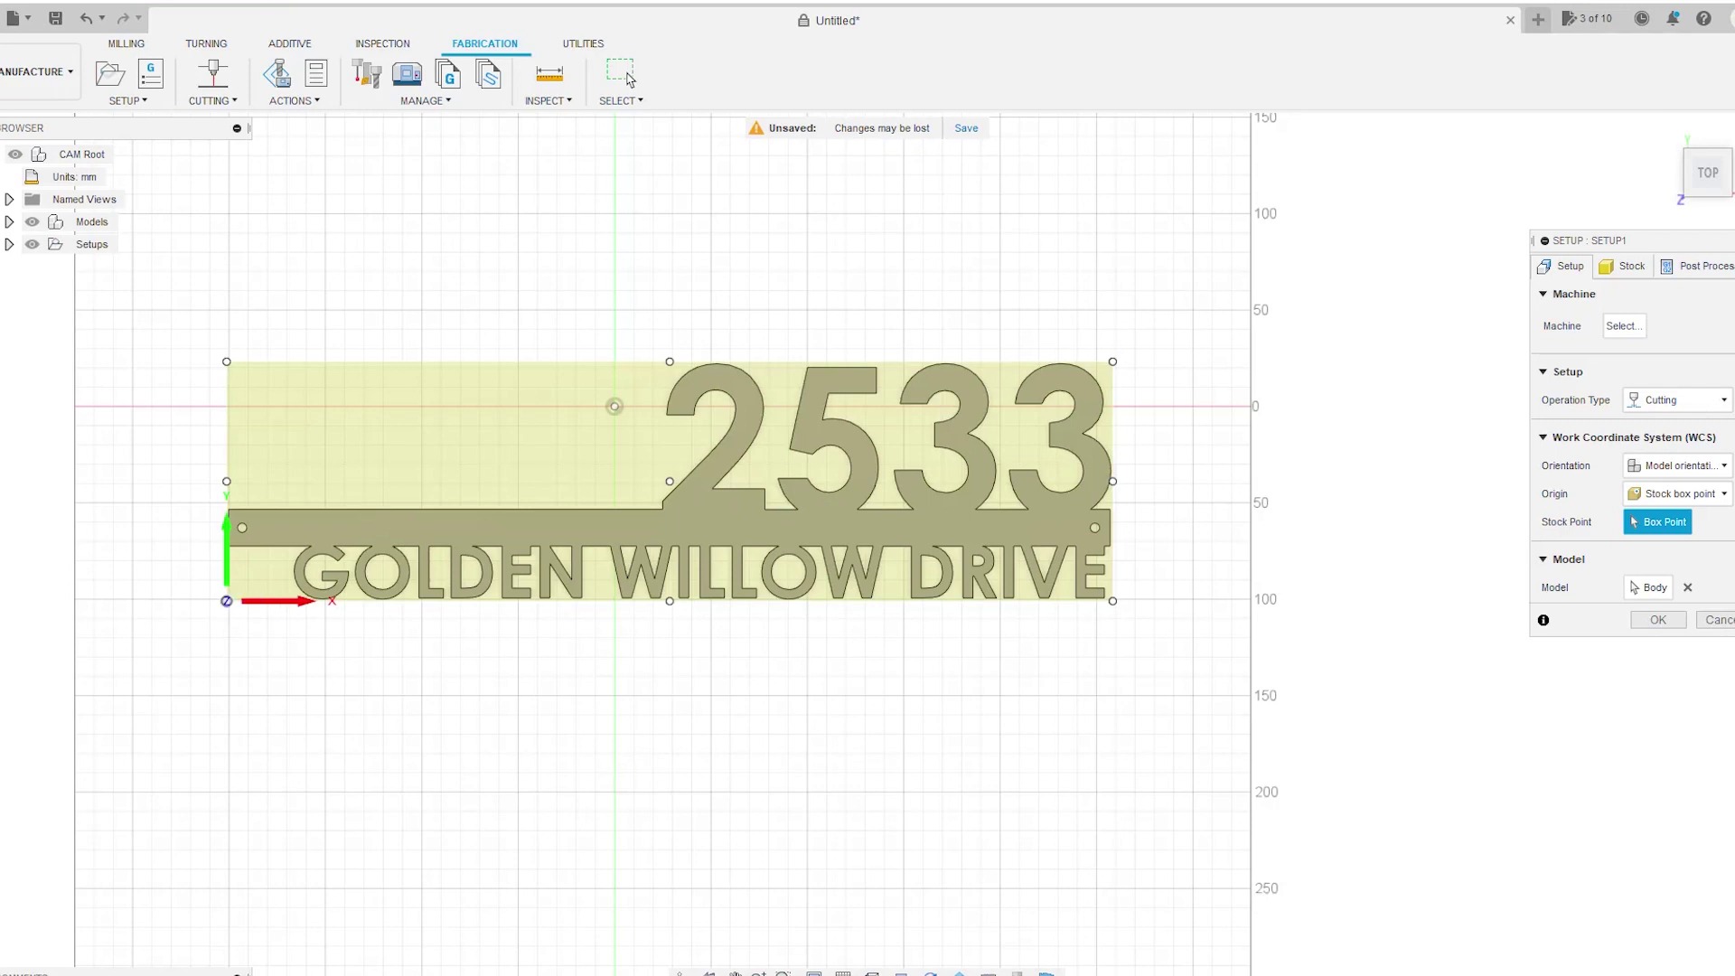
key(Return)
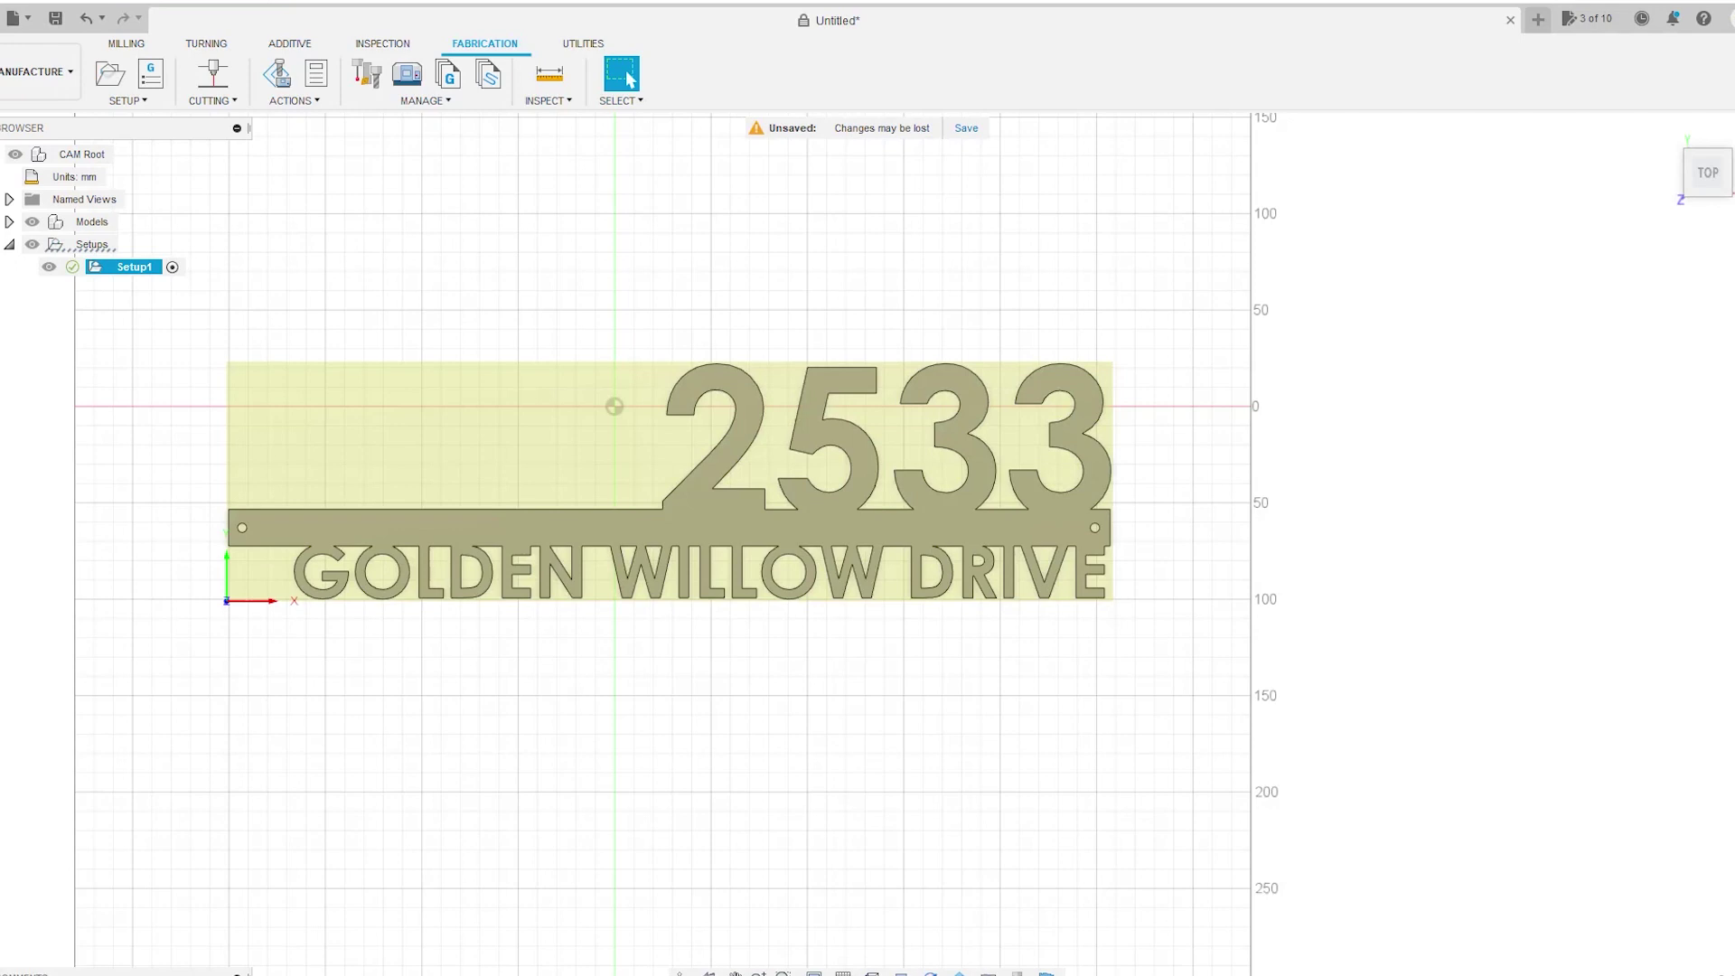
Start a 2D Profile cutting operation and assign the Razorcut 45 plasma cutter from the local library as its tool
click(213, 100)
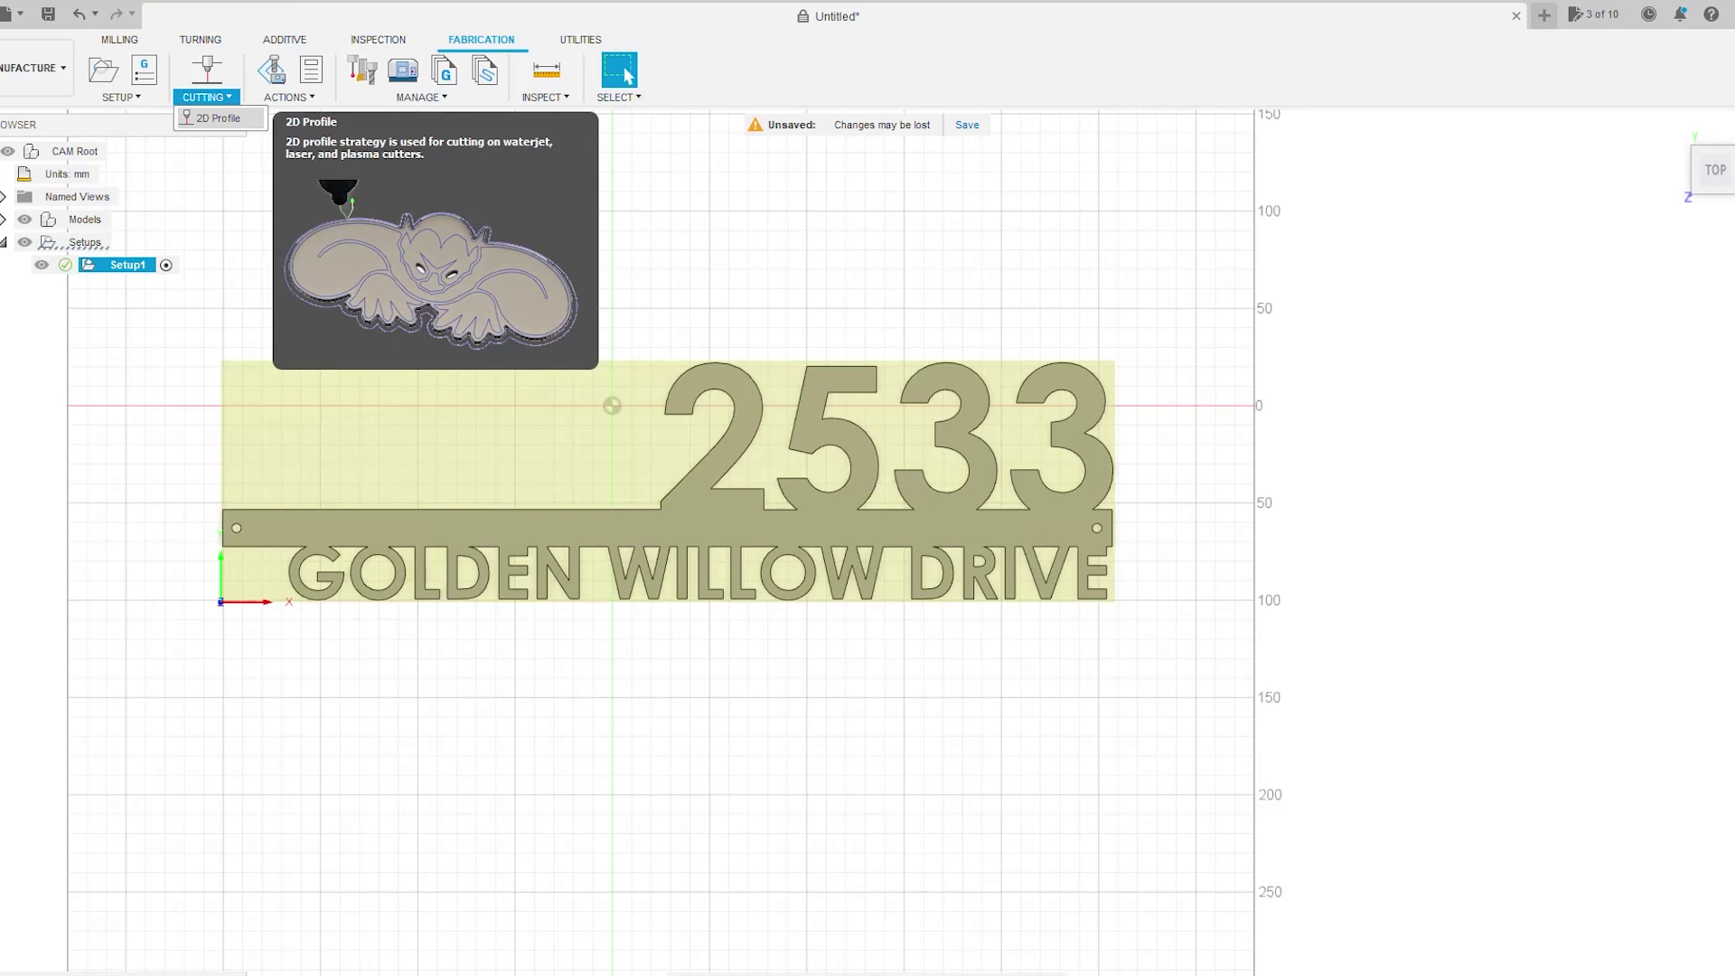
click(217, 117)
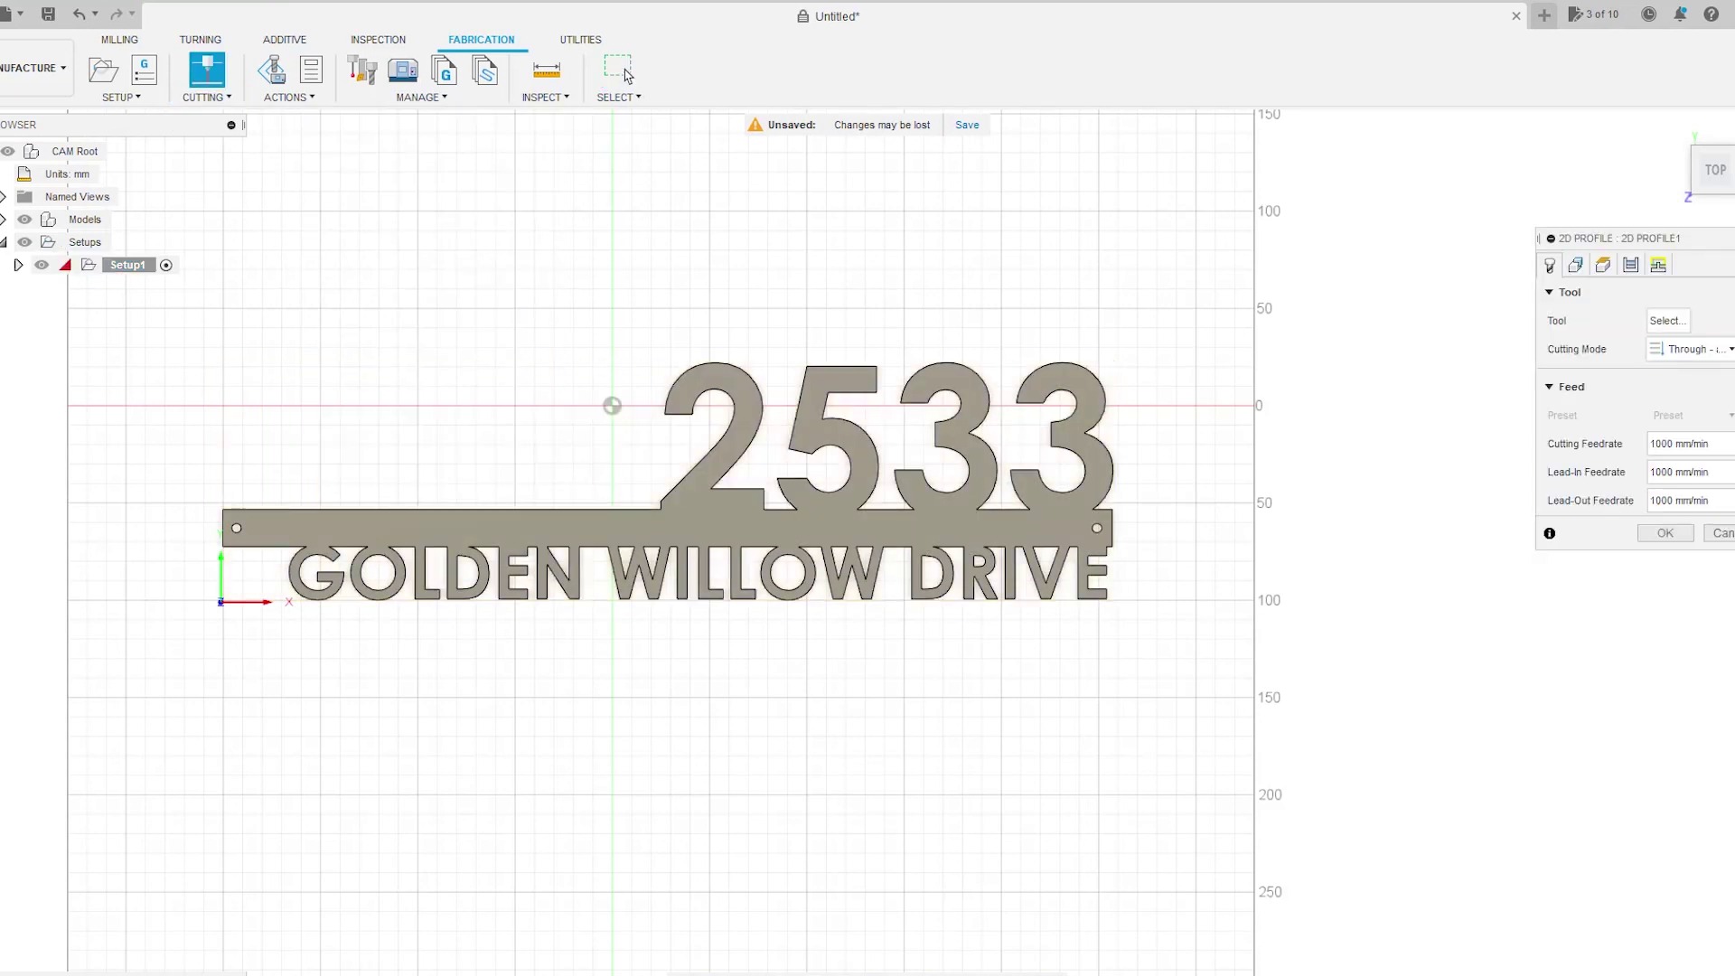
click(1667, 320)
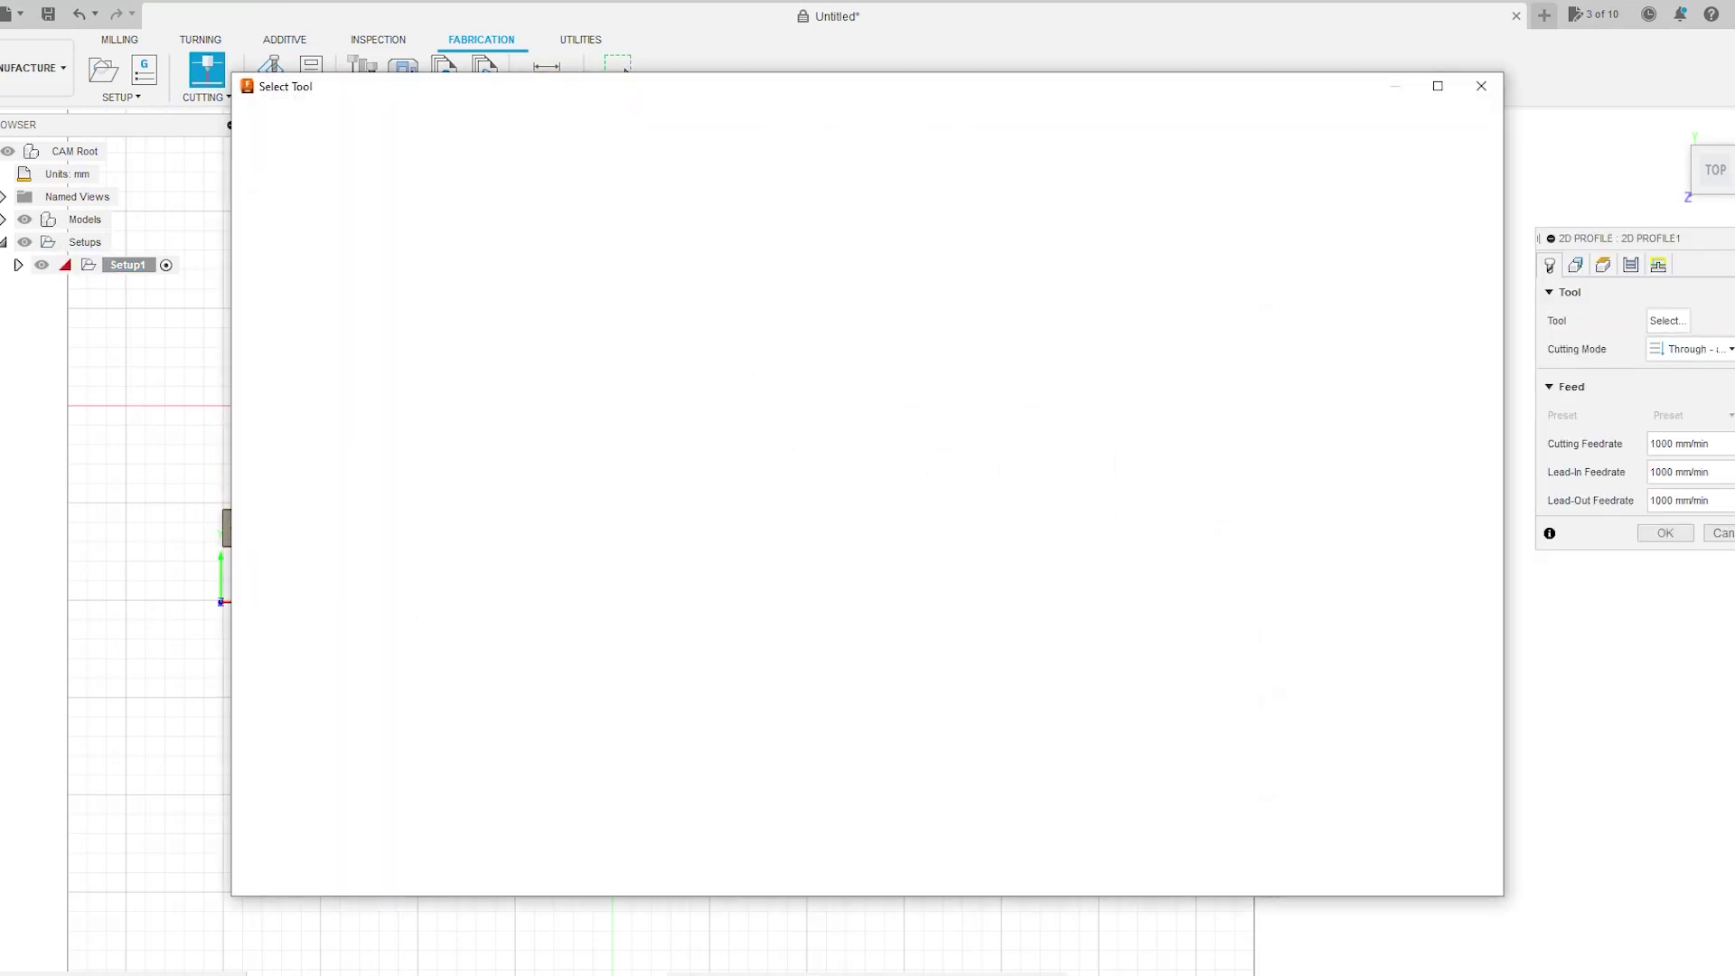
click(313, 286)
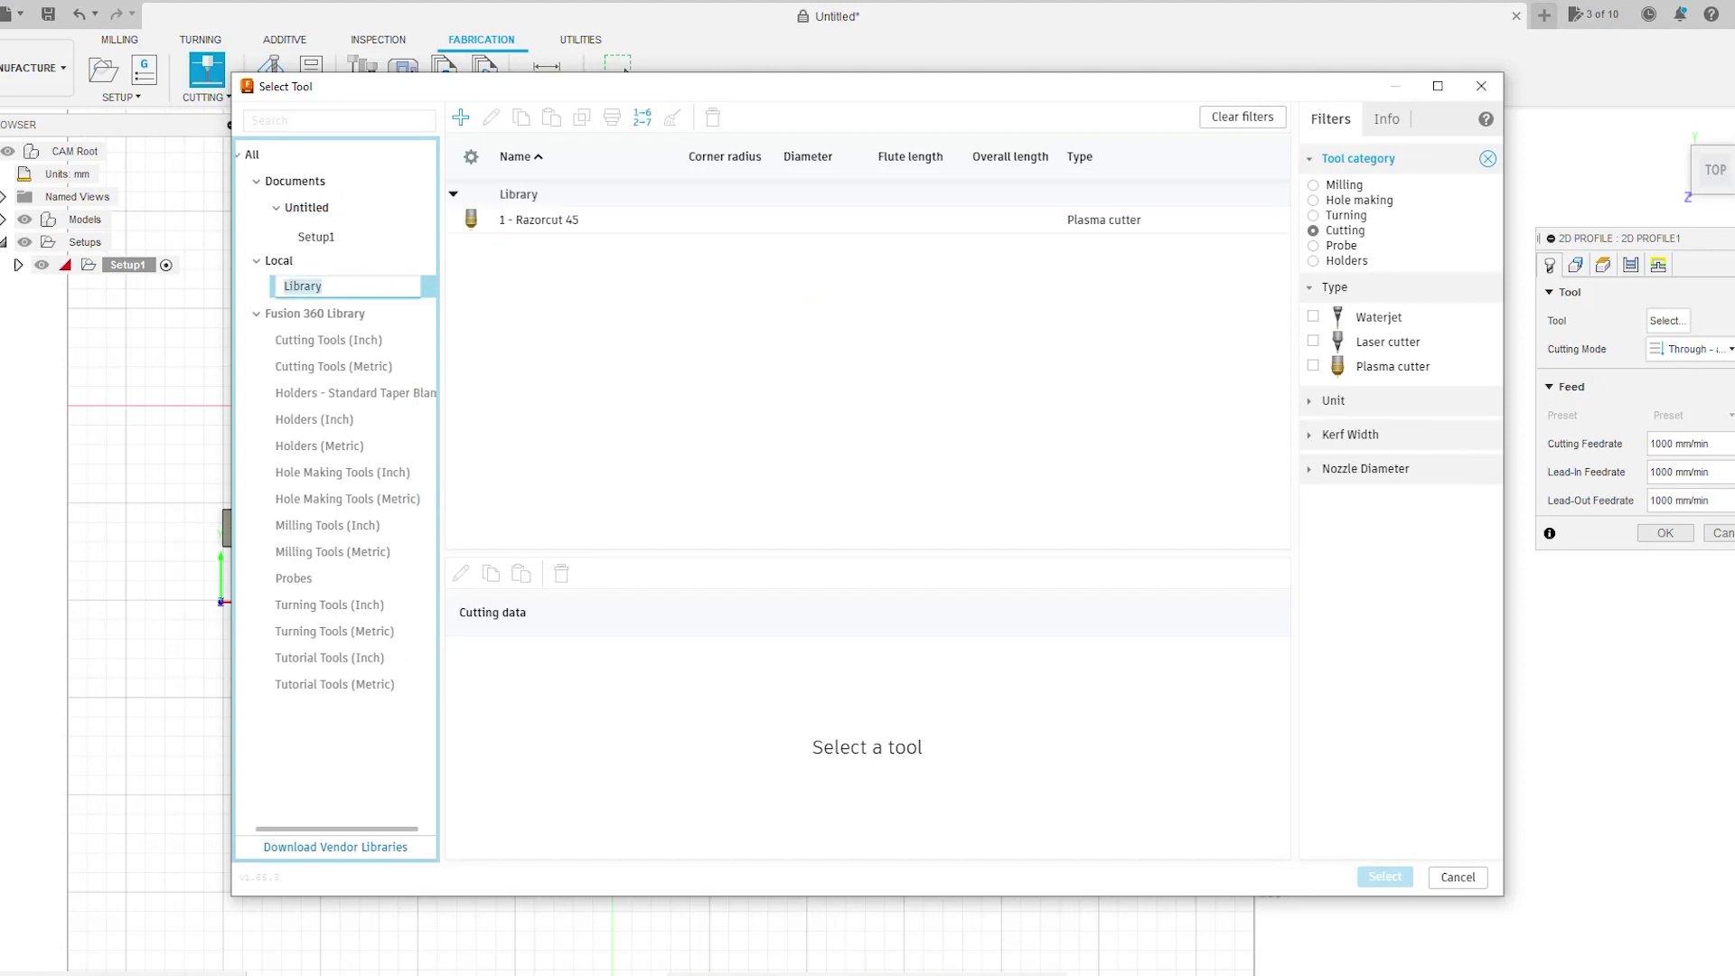
double_click(569, 220)
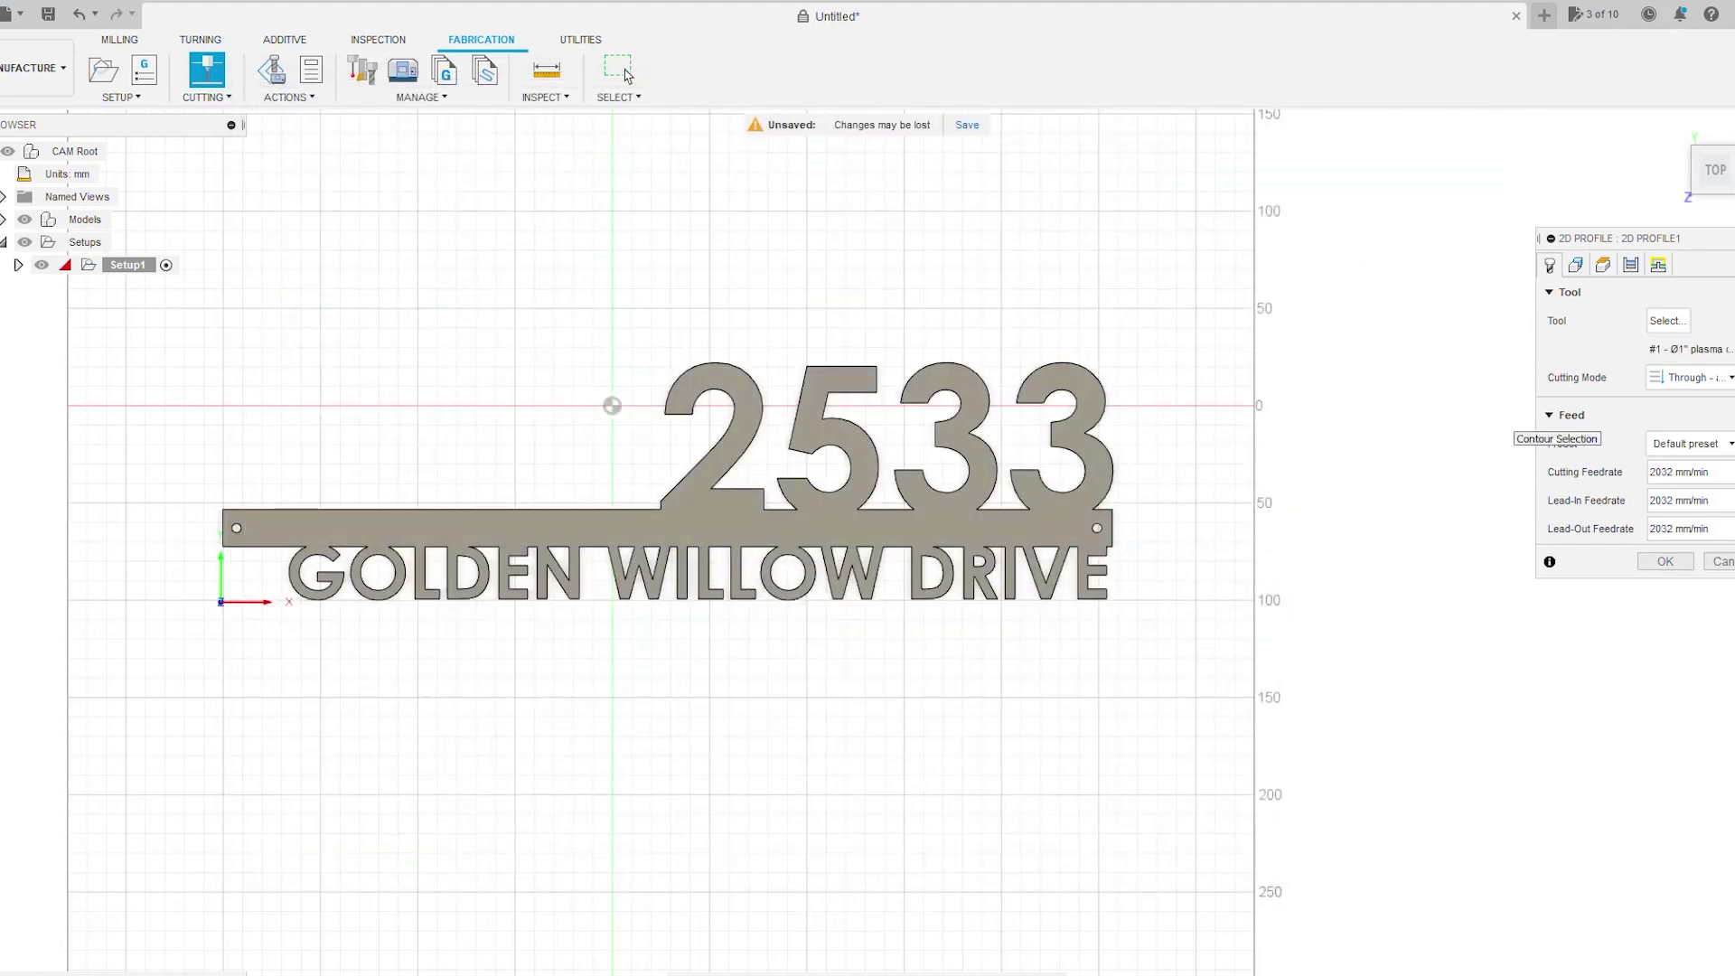
Select the sign's top face as the 2D Profile cutting contour and enable smoothing for the passes
click(1574, 264)
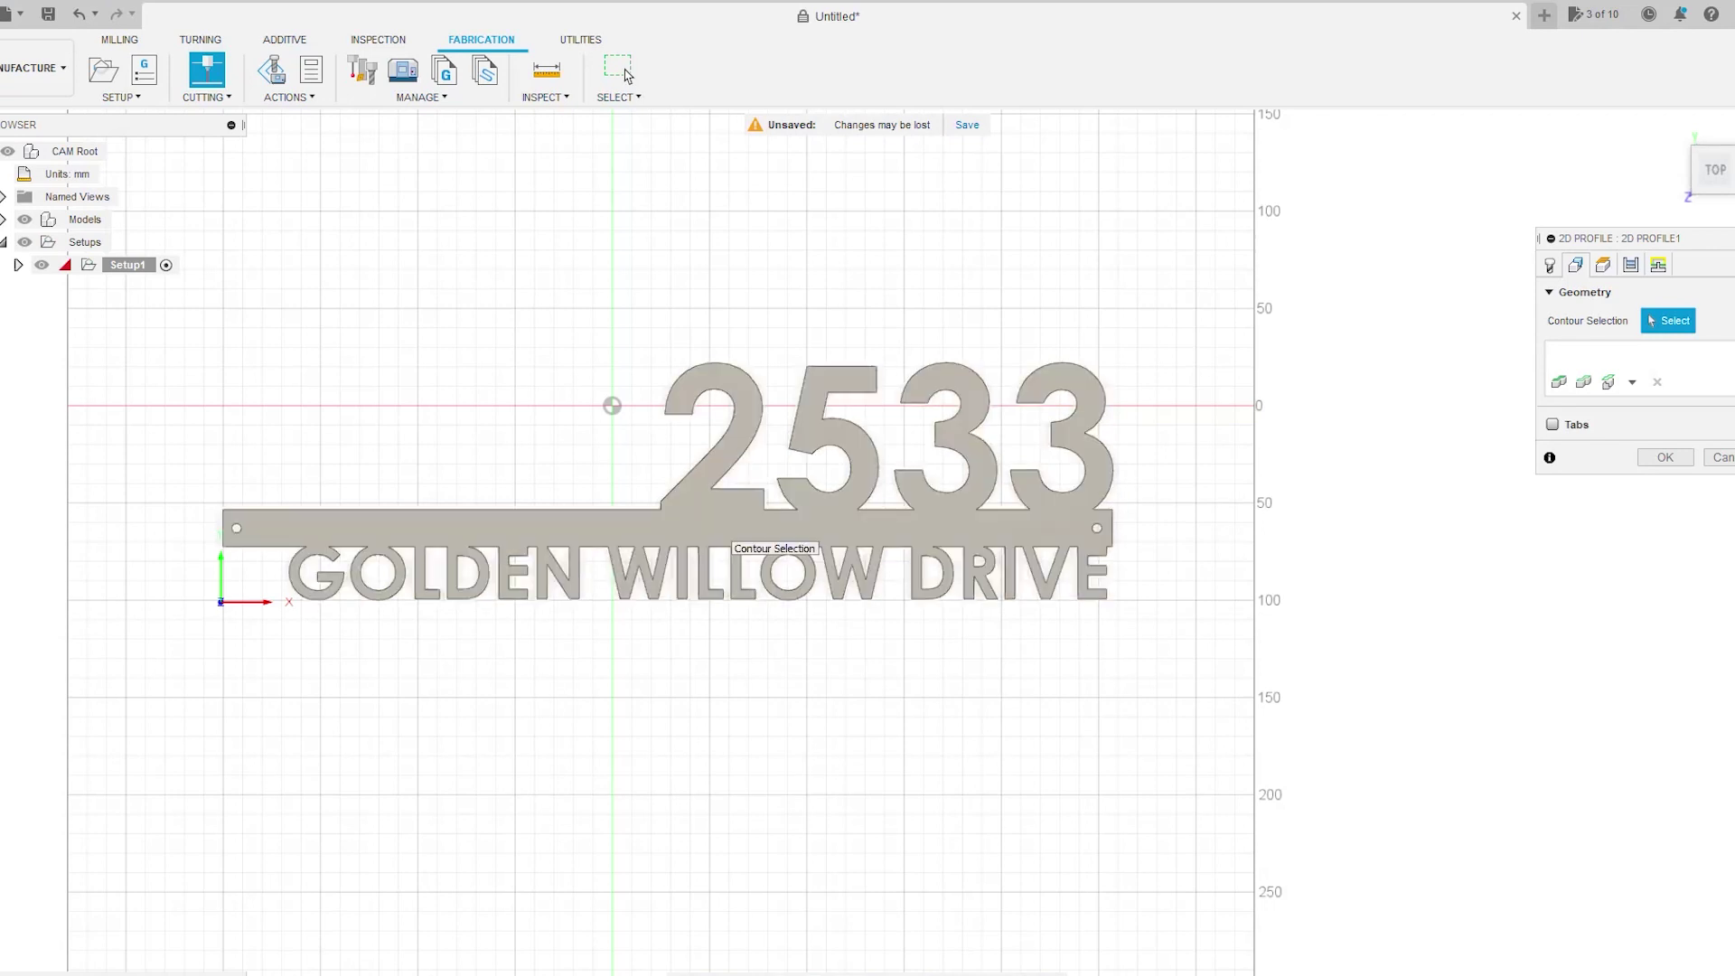
click(723, 532)
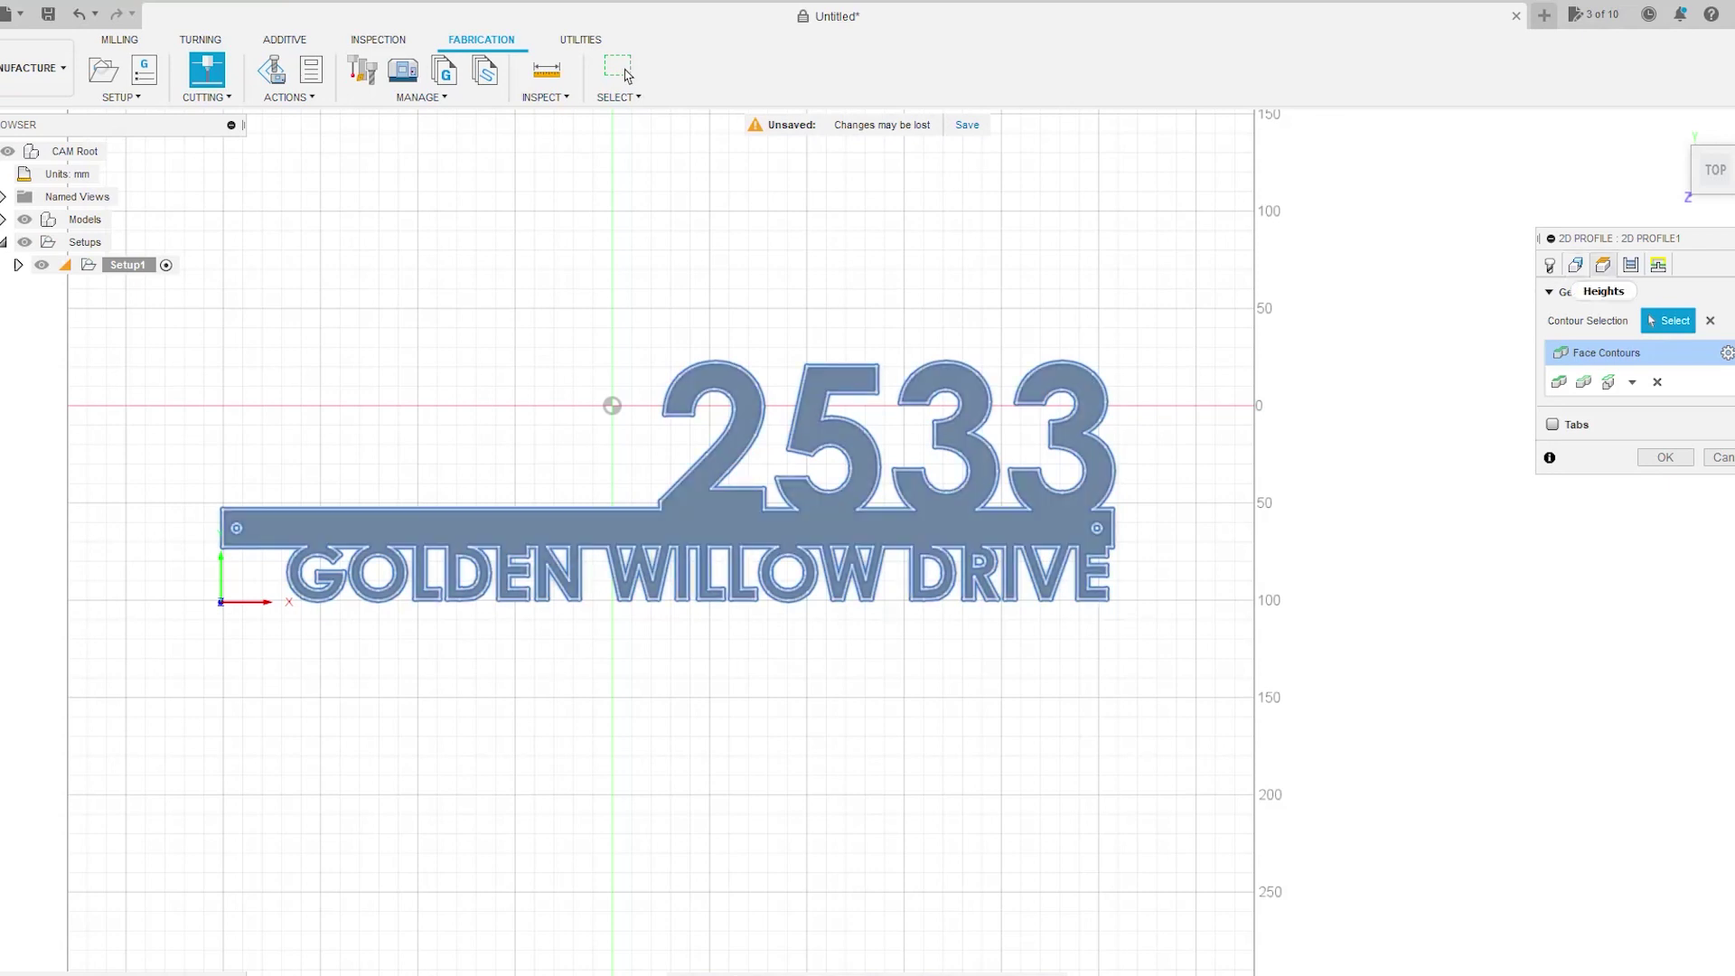
click(1602, 265)
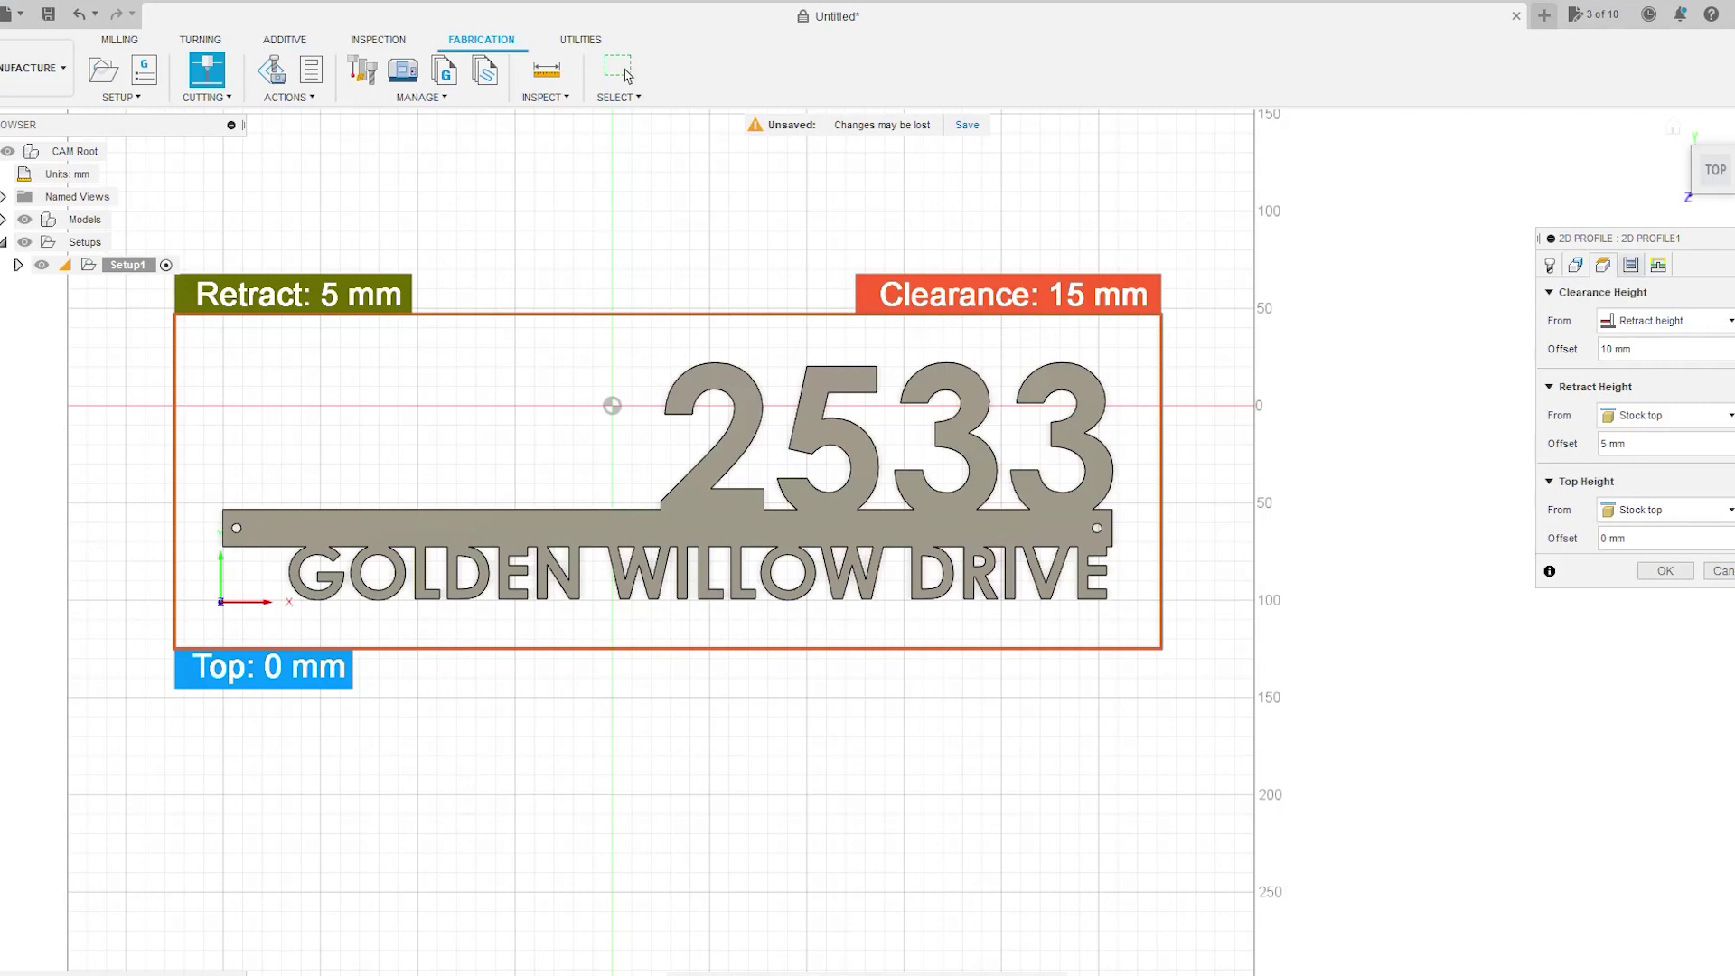
click(1630, 265)
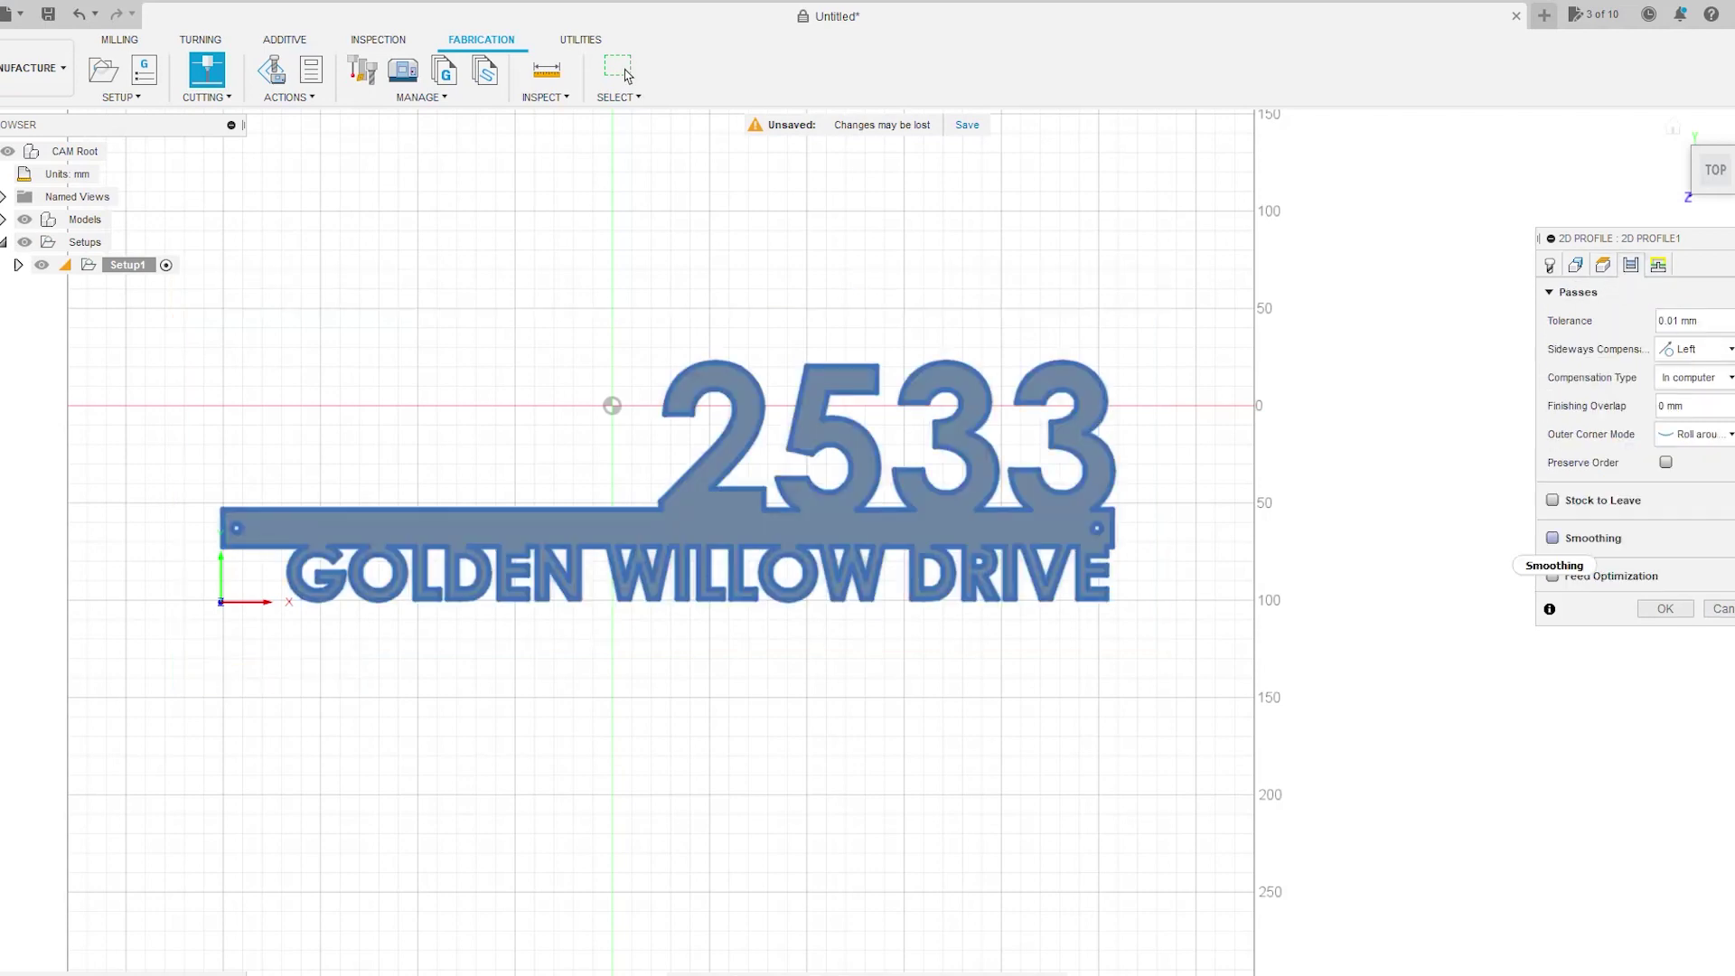
click(1552, 537)
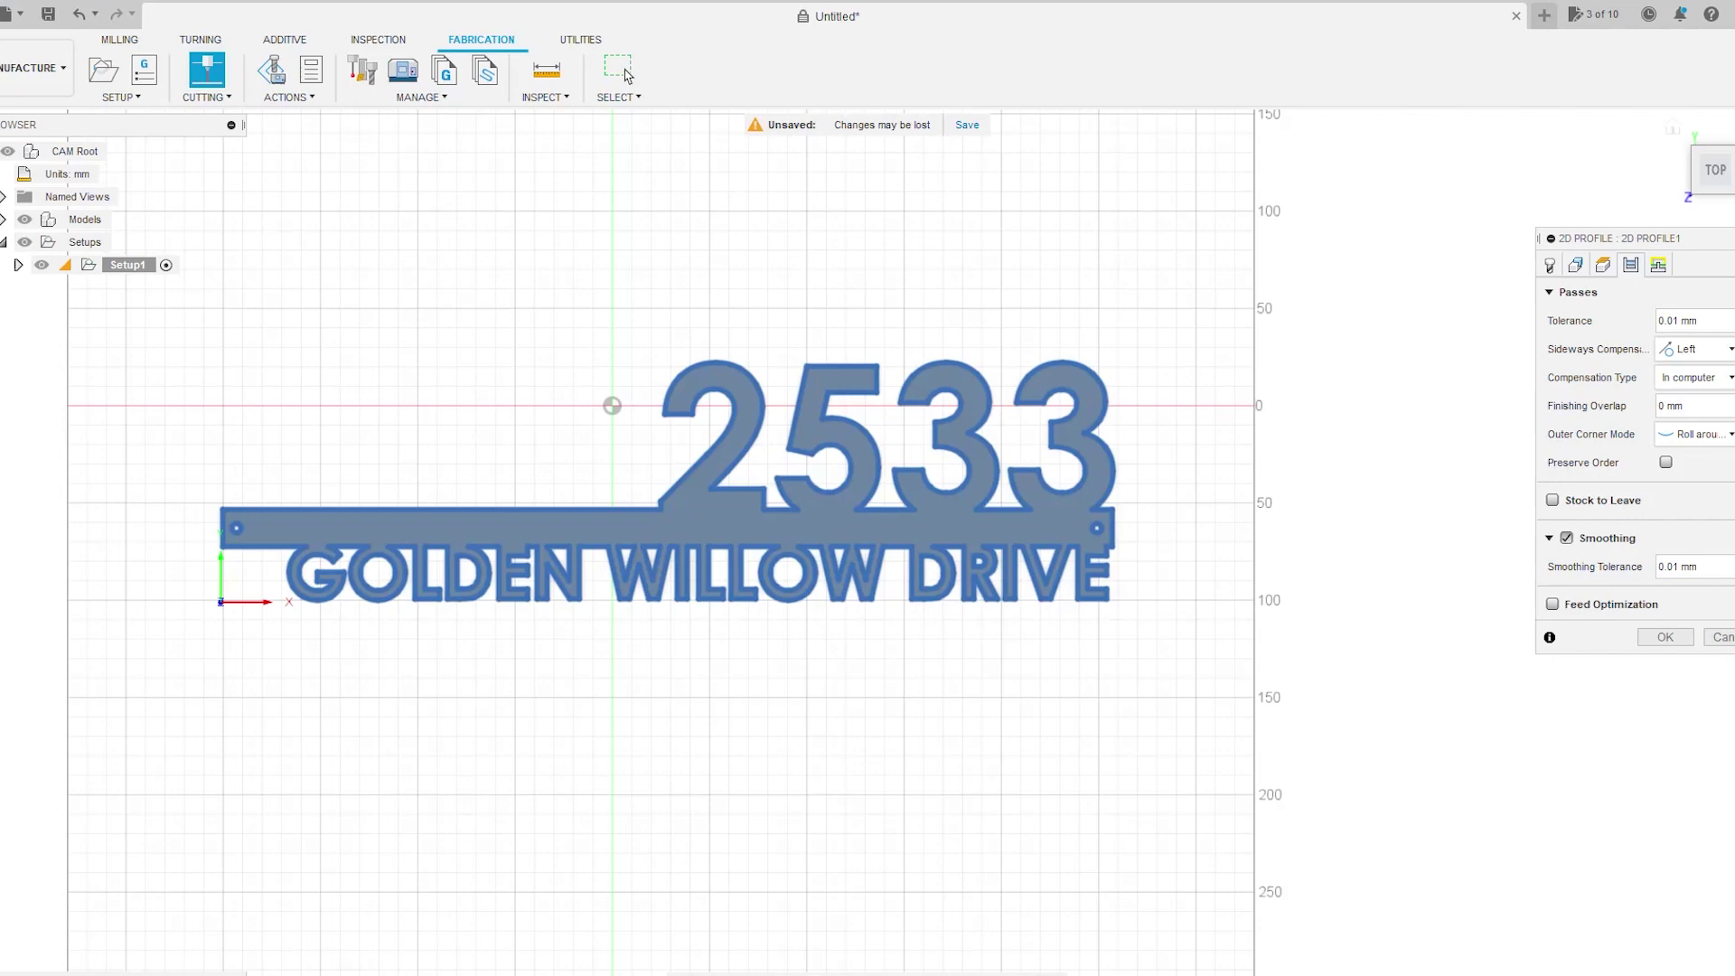
Disable the lead-in entry in the linking settings and generate the 2D Profile toolpath
click(1658, 265)
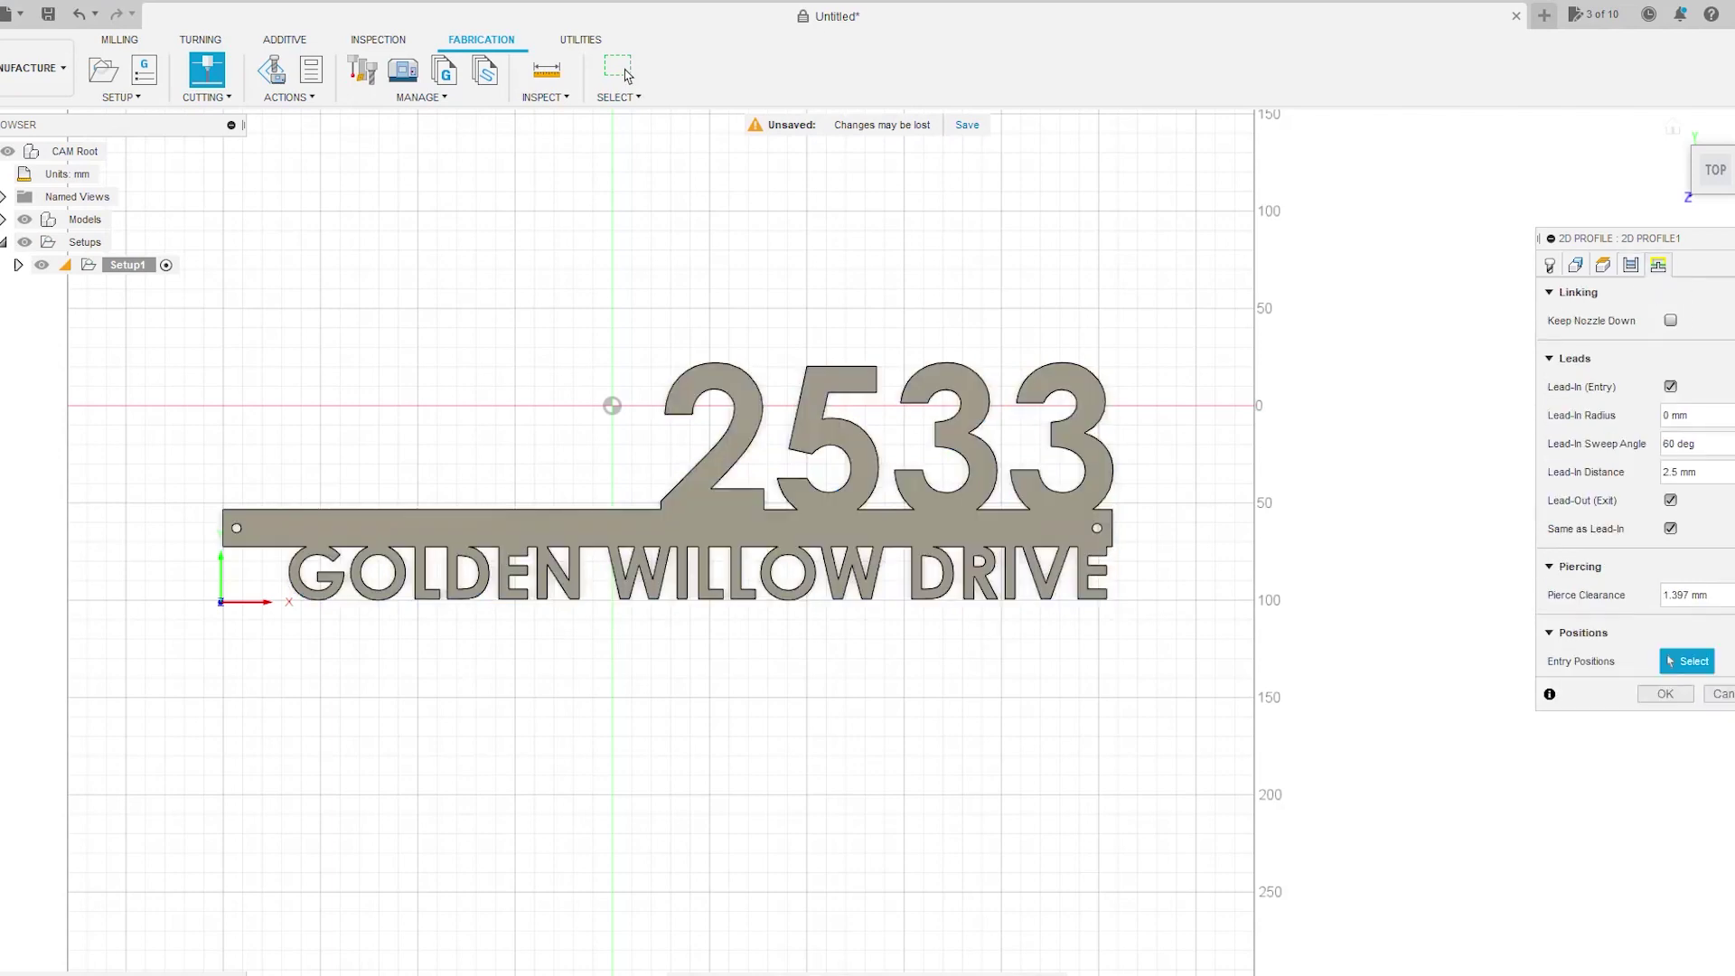
click(1670, 386)
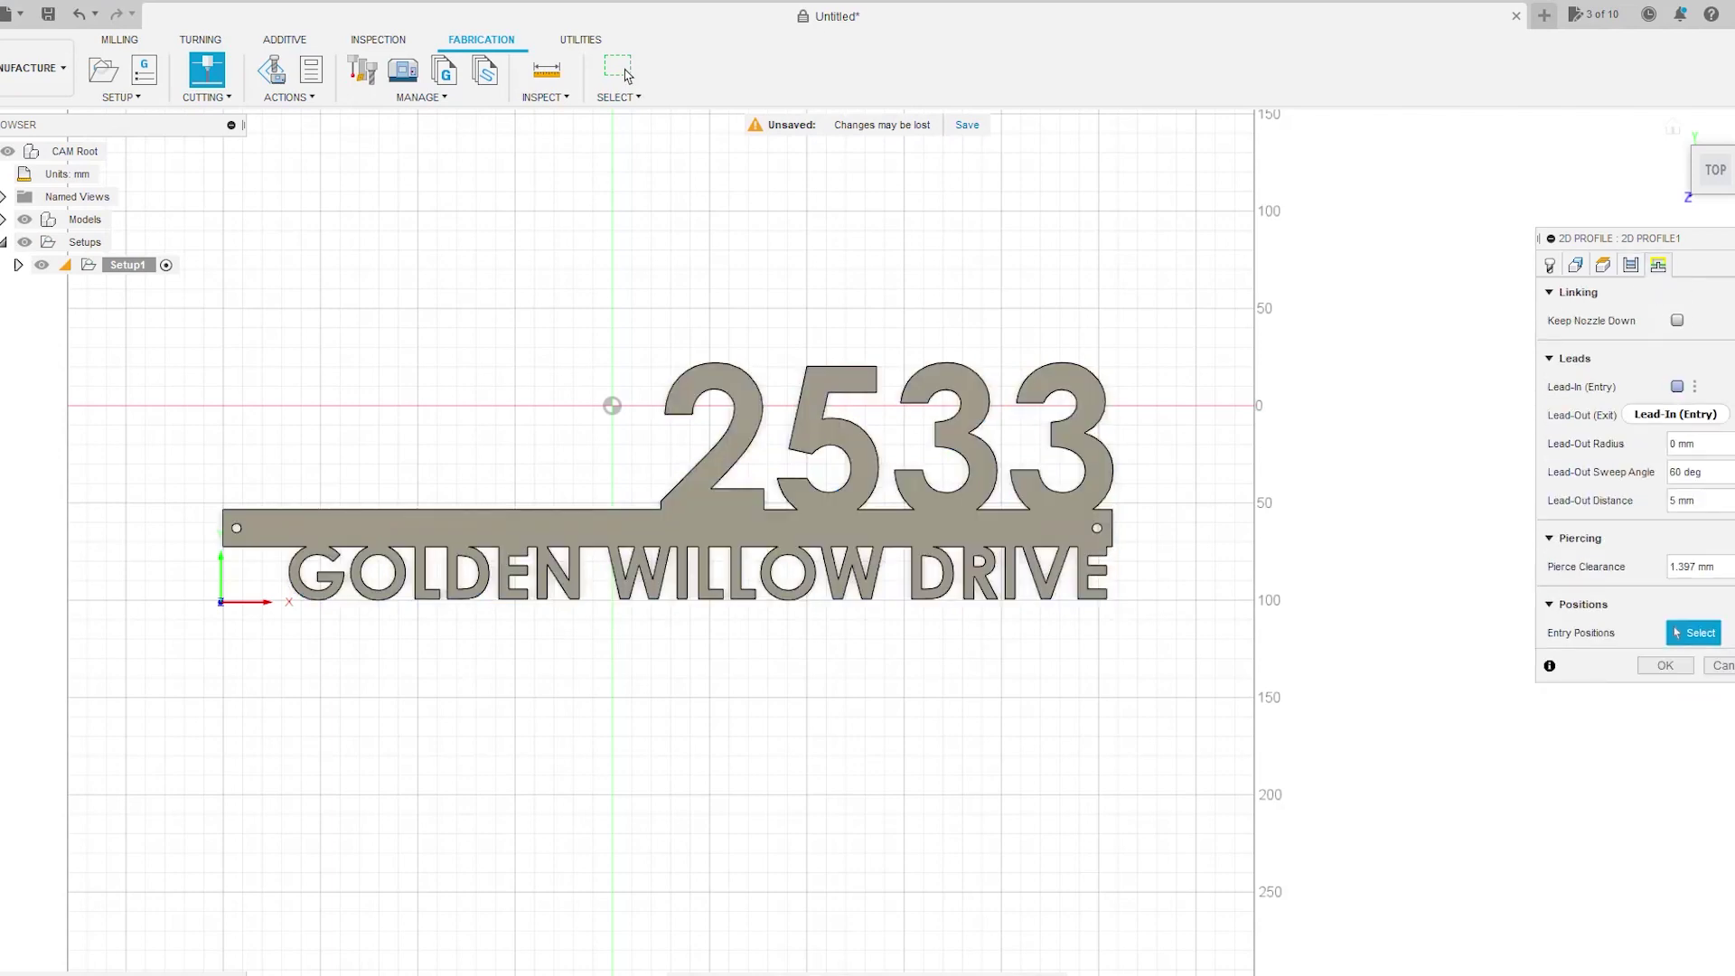
key(Return)
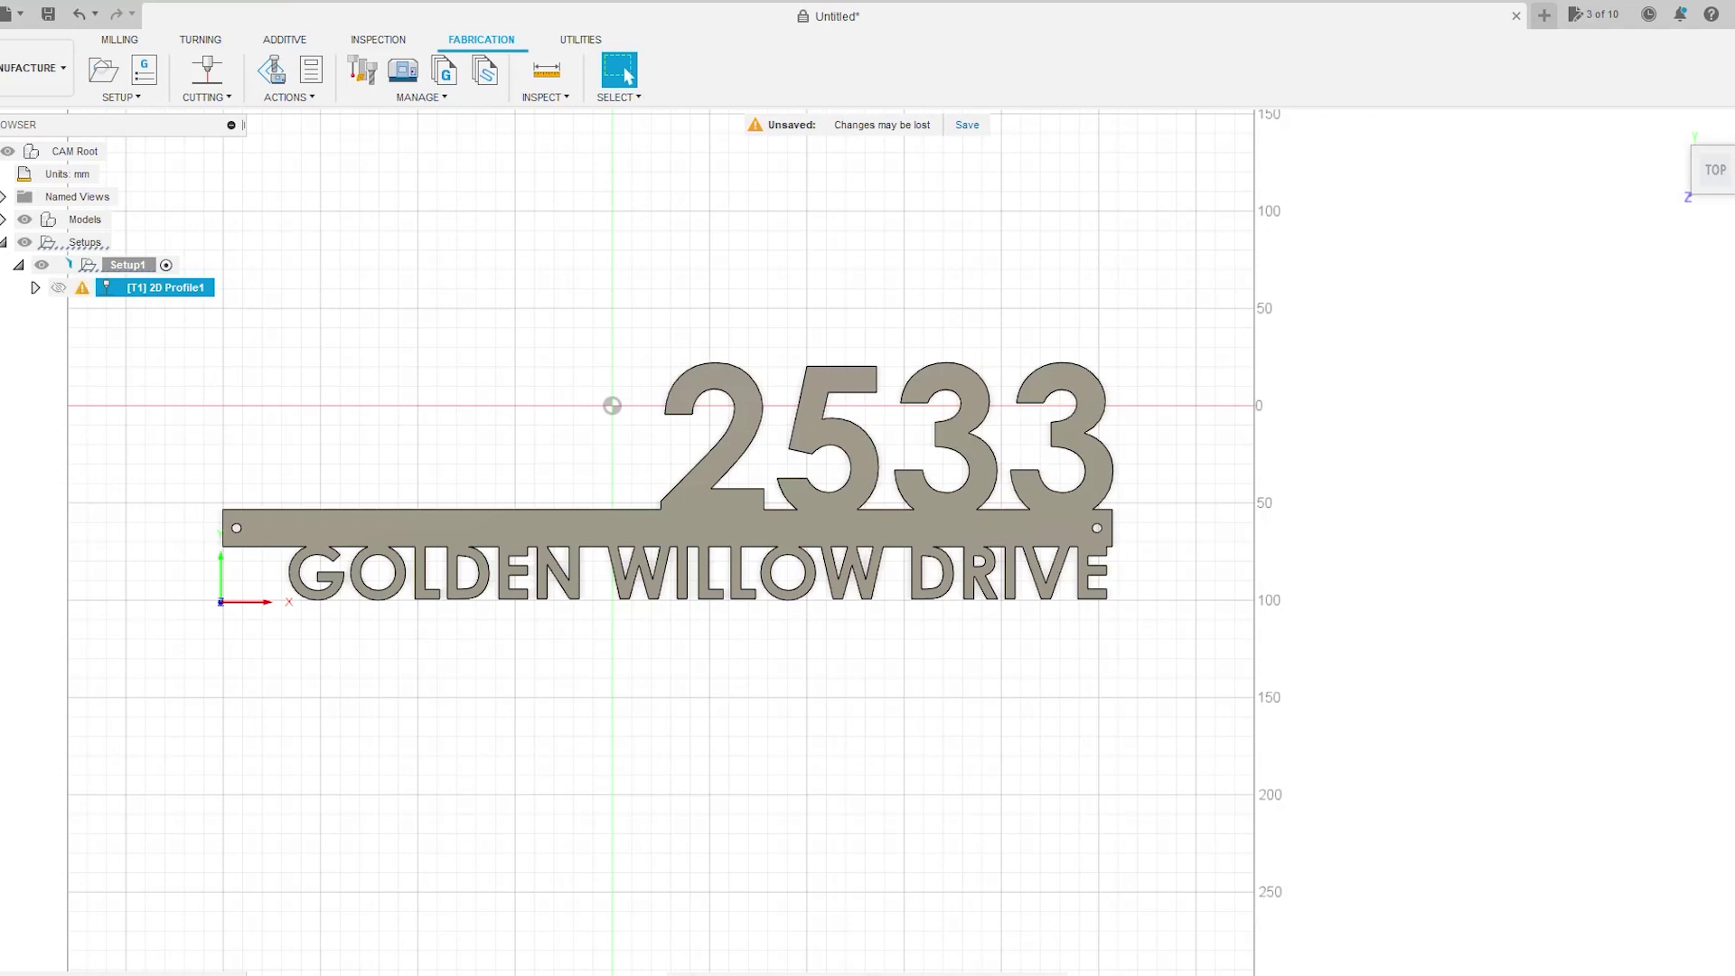
Start post-processing the 2D Profile toolpath and name both the NC program and its output file TEST ADDRESS
click(288, 97)
click(298, 179)
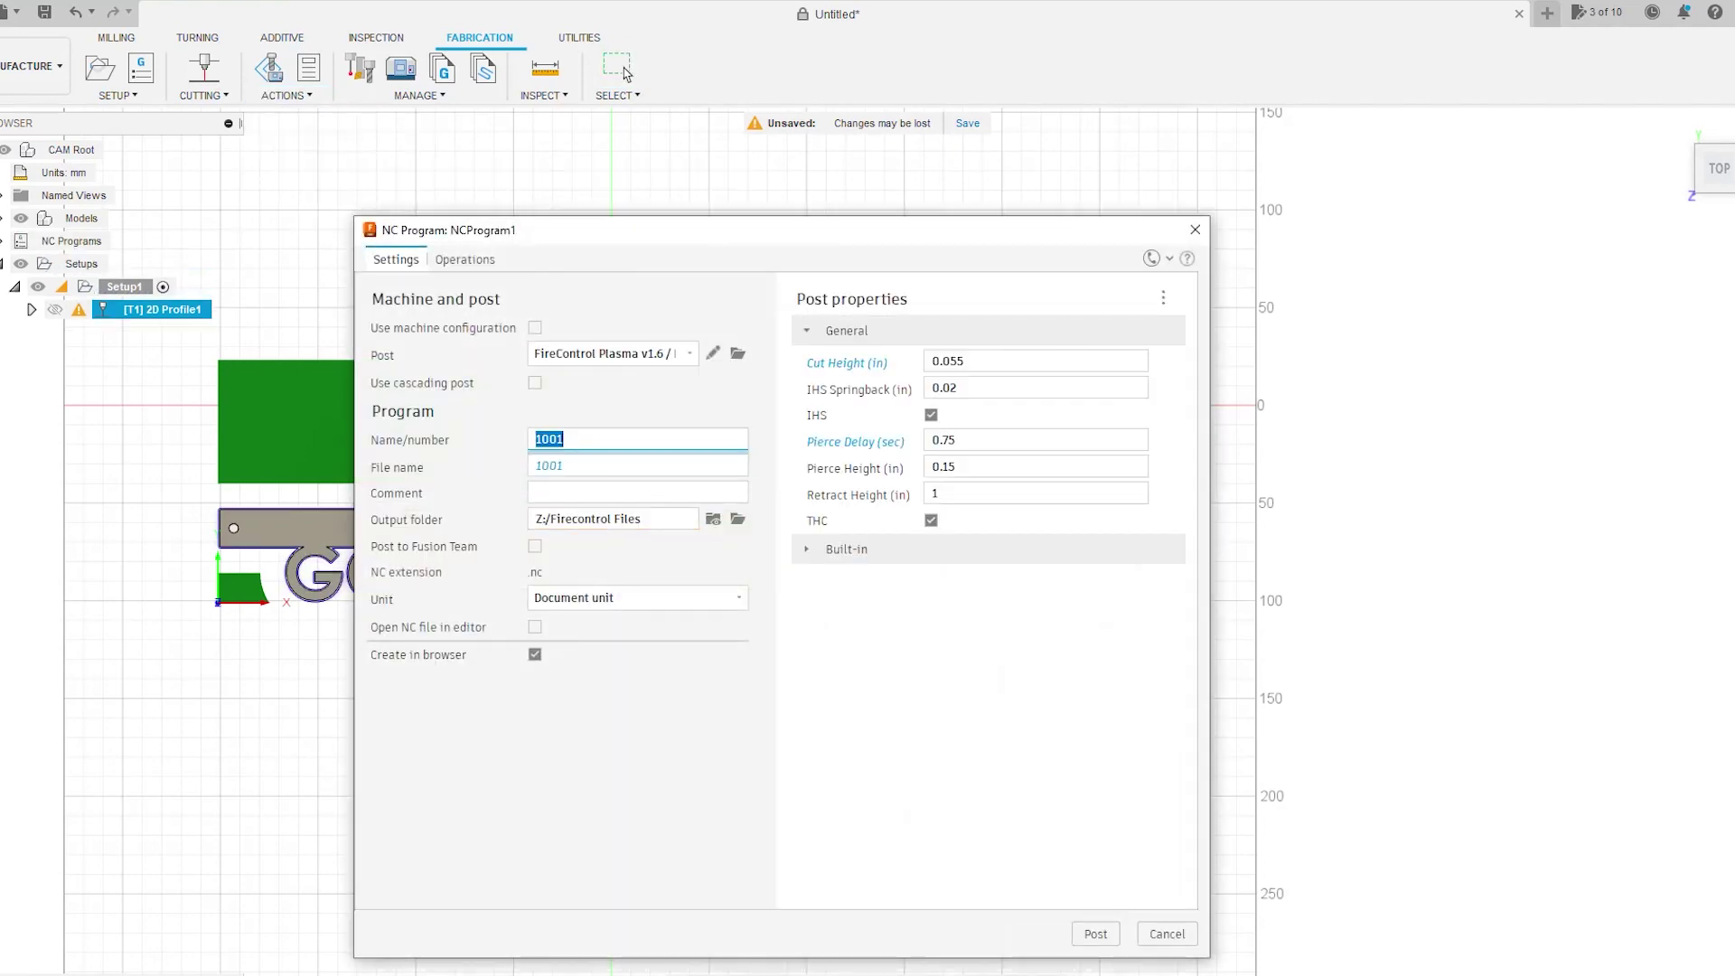
text(TEST A)
text(DDRESS)
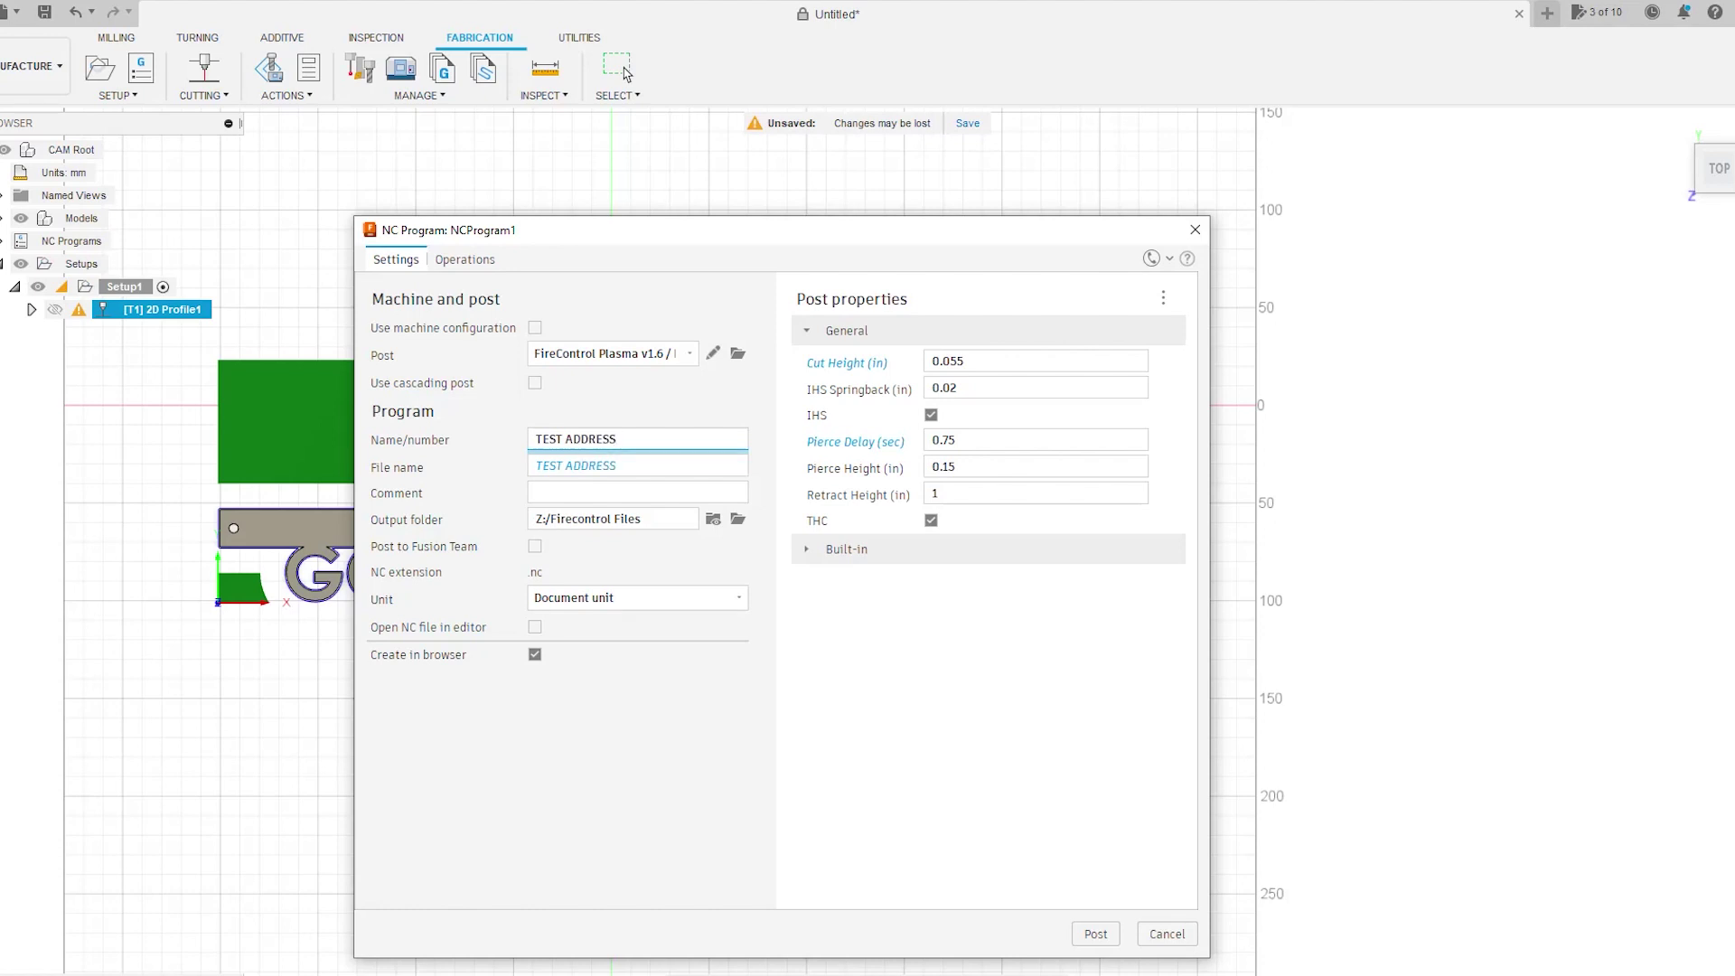
key(Return)
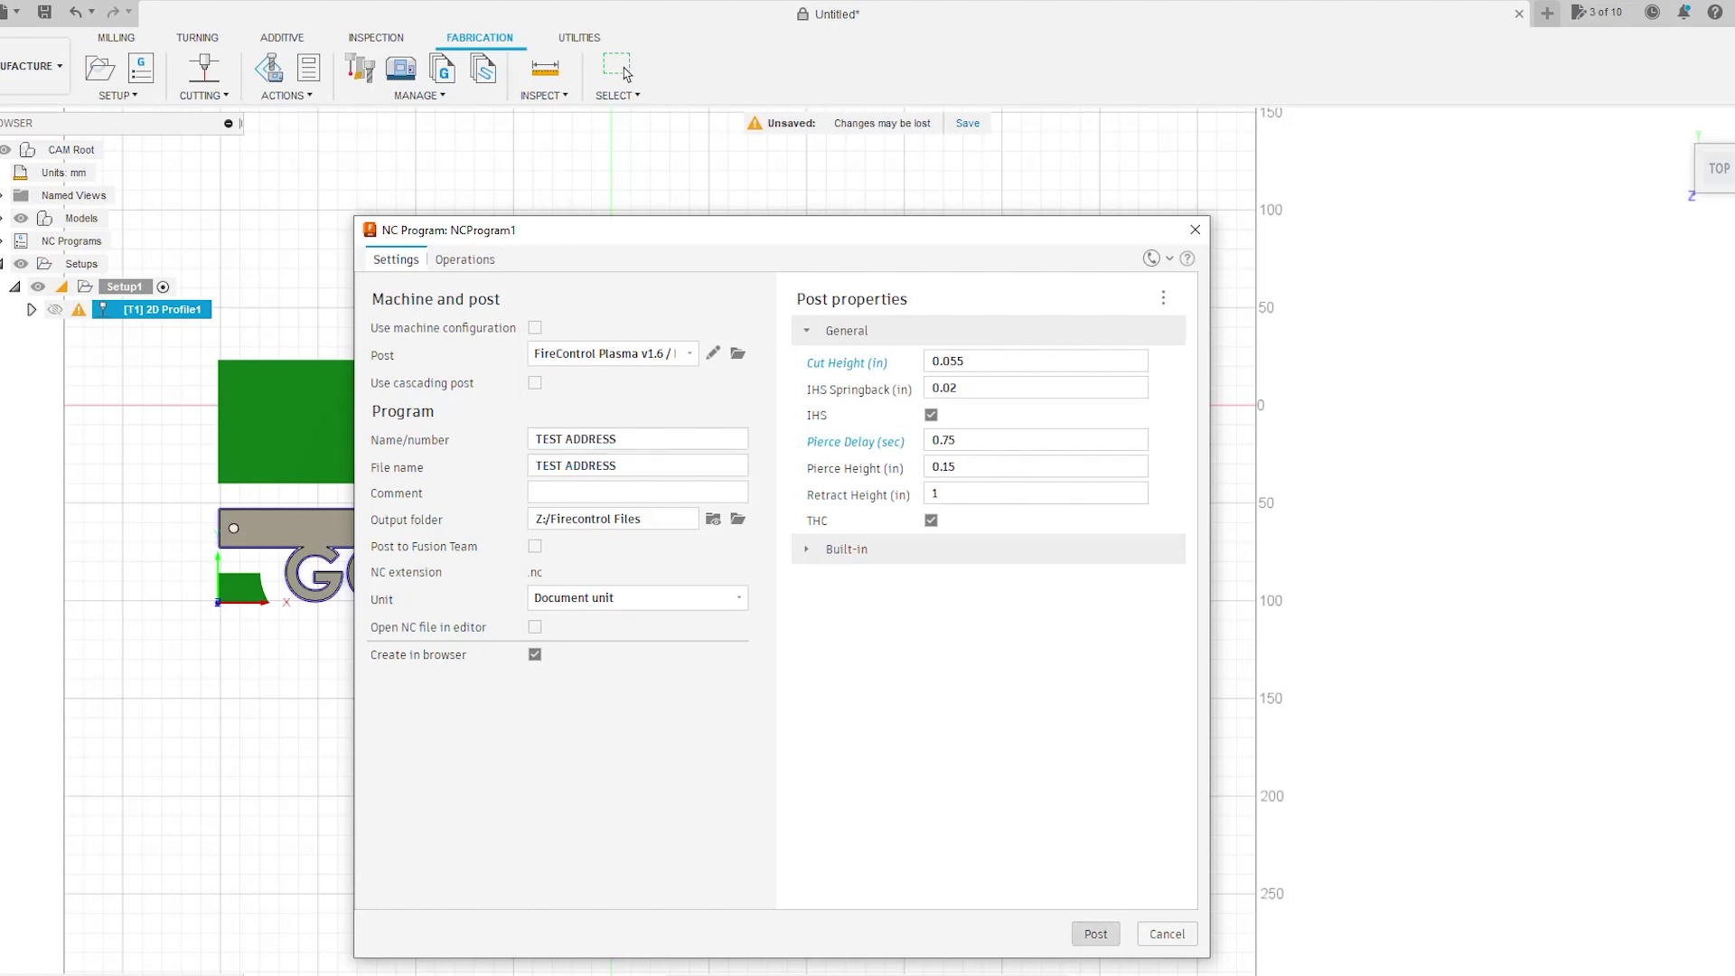